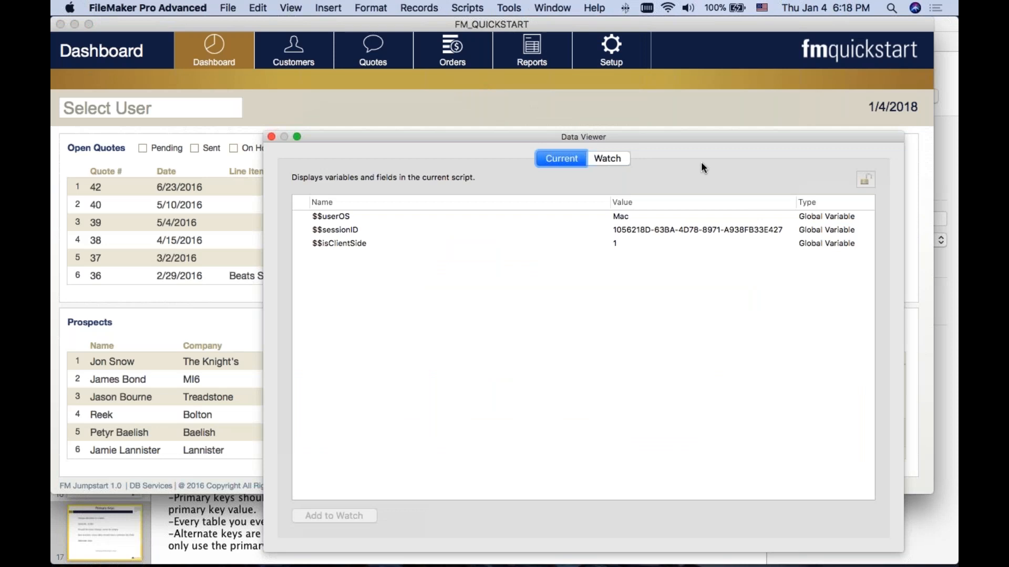
Step: Check the $$sessionID variable in the Data Viewer and enter Get( UUID ) as a new watch expression
drag(701, 138, 699, 96)
click(700, 191)
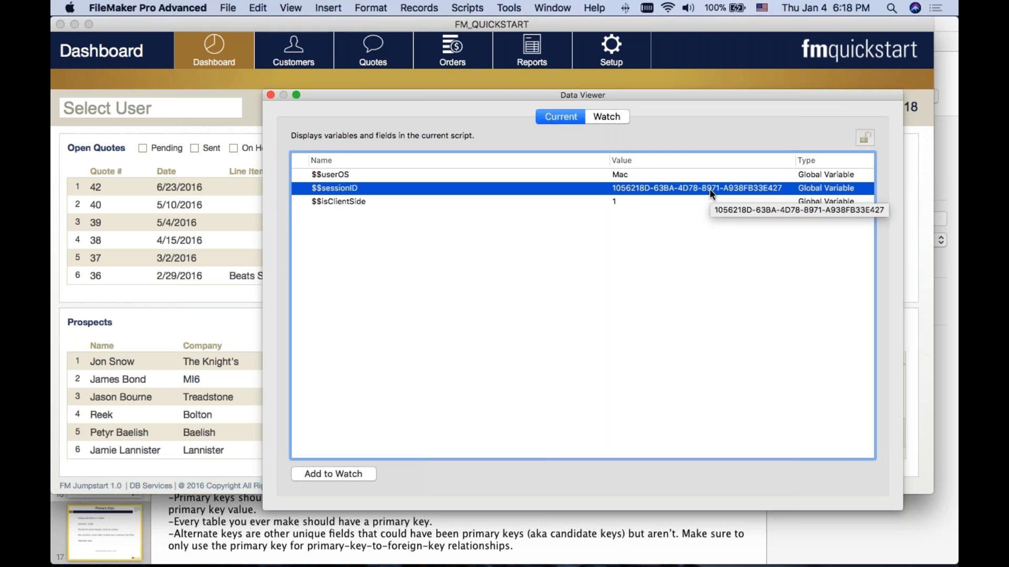
click(618, 116)
click(798, 473)
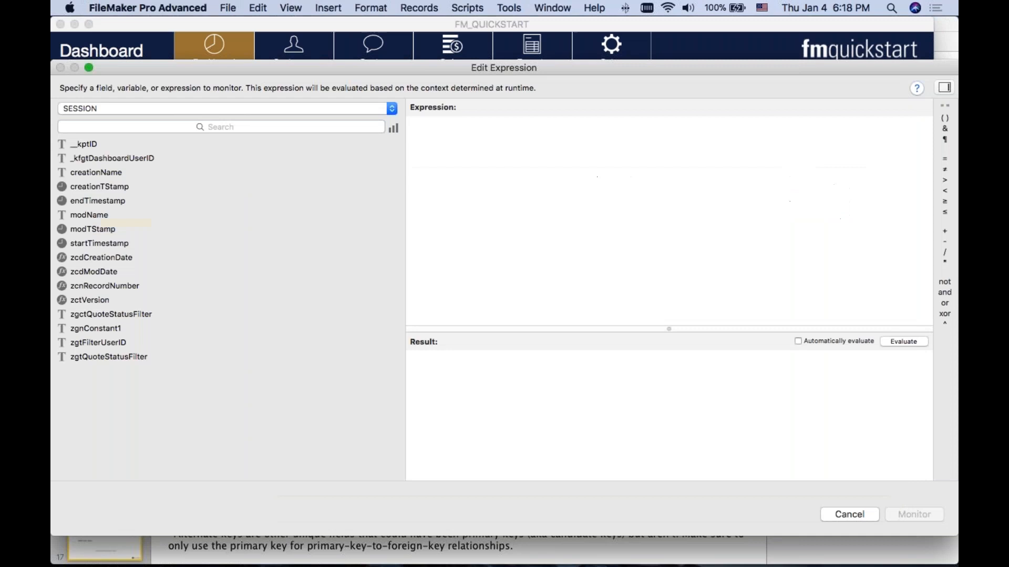
text(Get( UUID ))
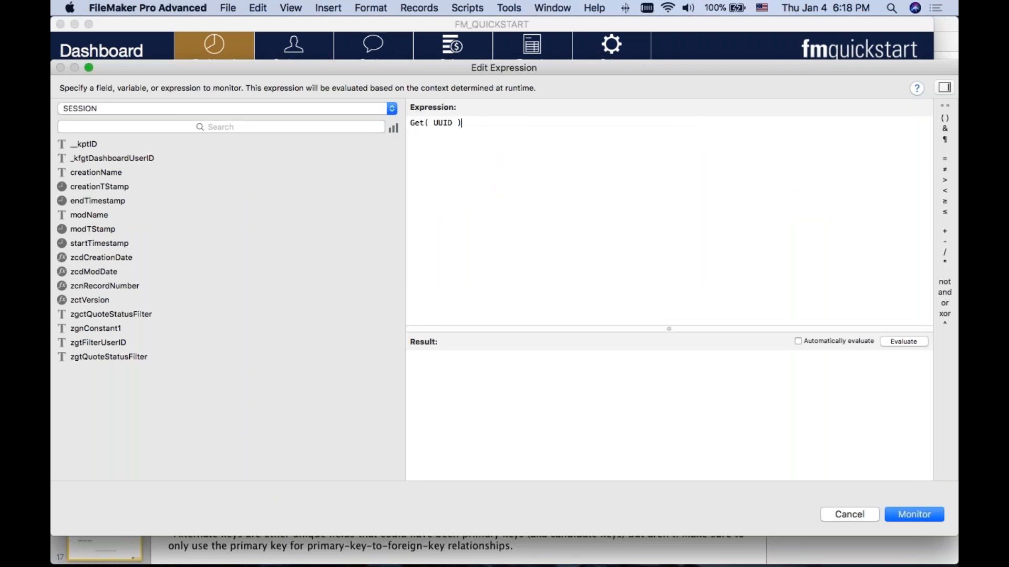
Step: Evaluate the Get( UUID ) expression repeatedly to generate new identifiers, discard it and close the Data Viewer
click(902, 342)
click(902, 342)
click(901, 342)
click(903, 342)
click(903, 342)
click(903, 342)
click(902, 342)
click(903, 342)
click(902, 342)
click(901, 343)
click(902, 342)
click(902, 342)
click(903, 342)
click(902, 343)
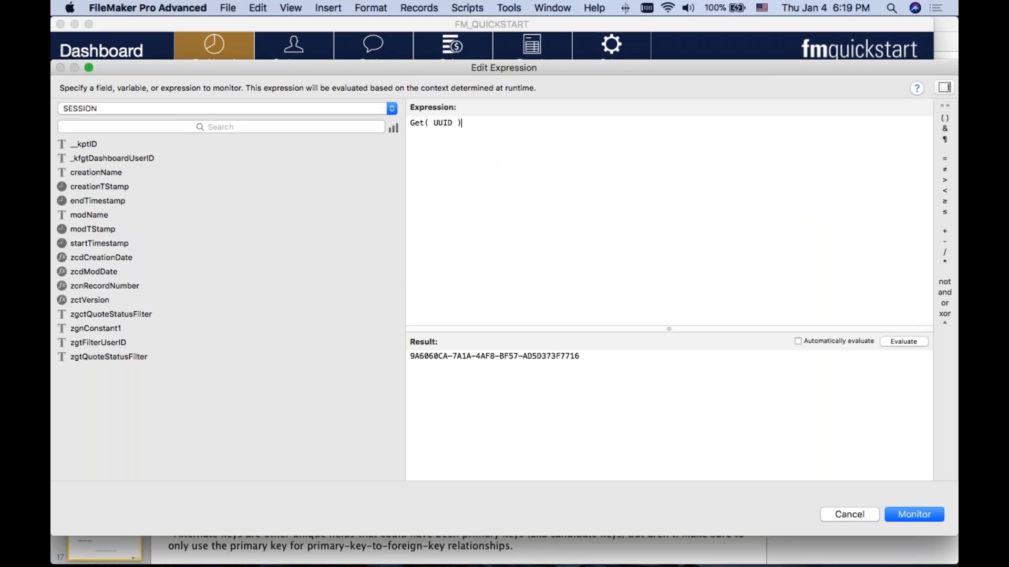
click(902, 341)
click(903, 342)
click(902, 342)
click(903, 342)
click(903, 341)
click(903, 342)
key(super+a)
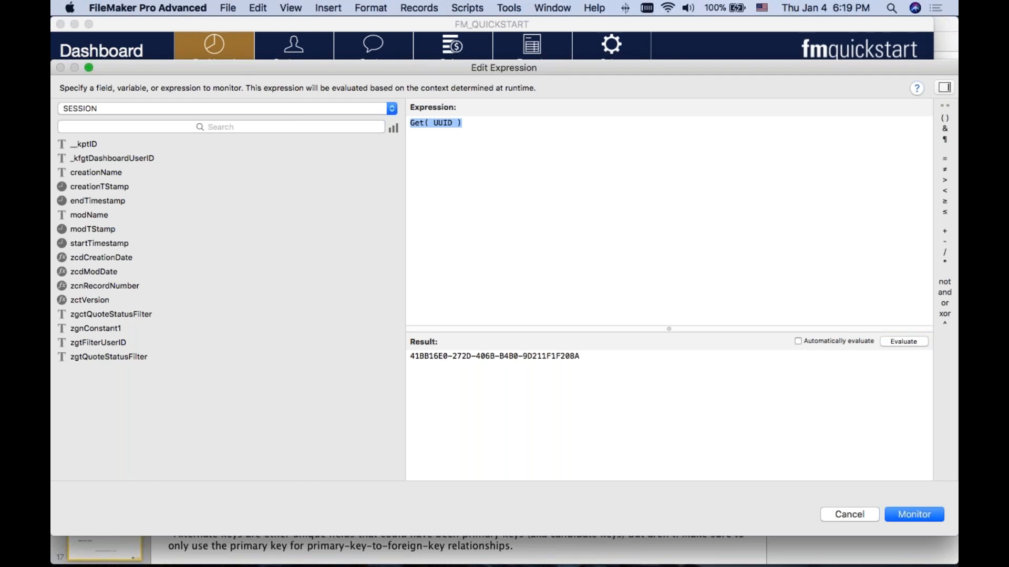
click(903, 342)
click(902, 342)
click(902, 342)
click(902, 342)
click(901, 342)
click(902, 342)
click(903, 342)
click(902, 342)
click(902, 342)
click(902, 342)
click(902, 342)
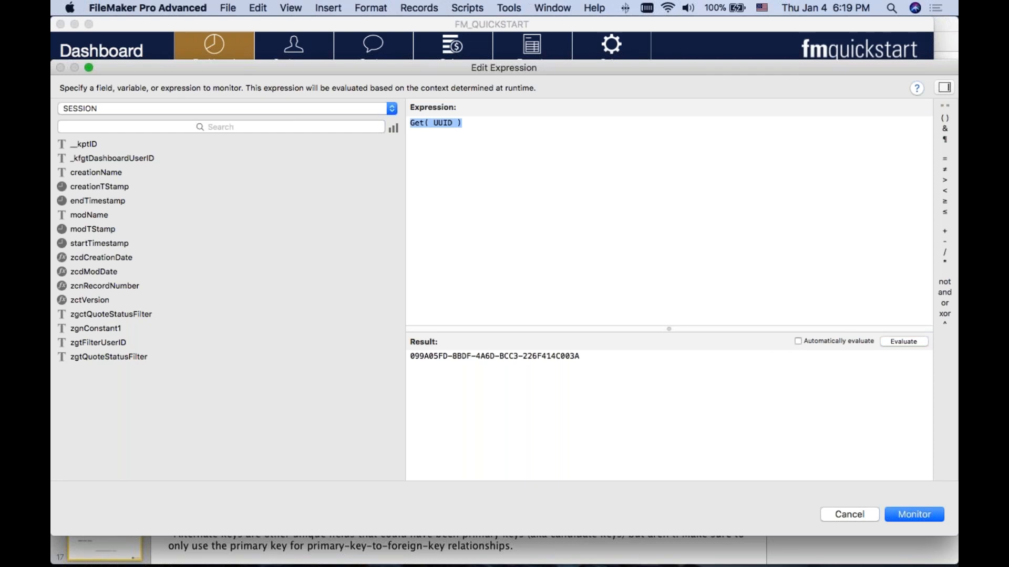
click(841, 509)
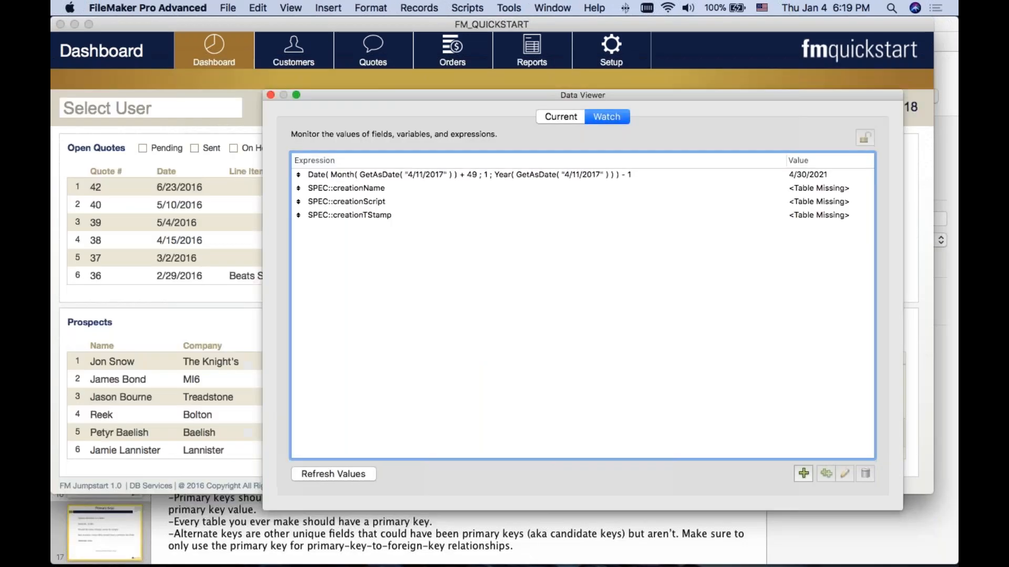
click(270, 95)
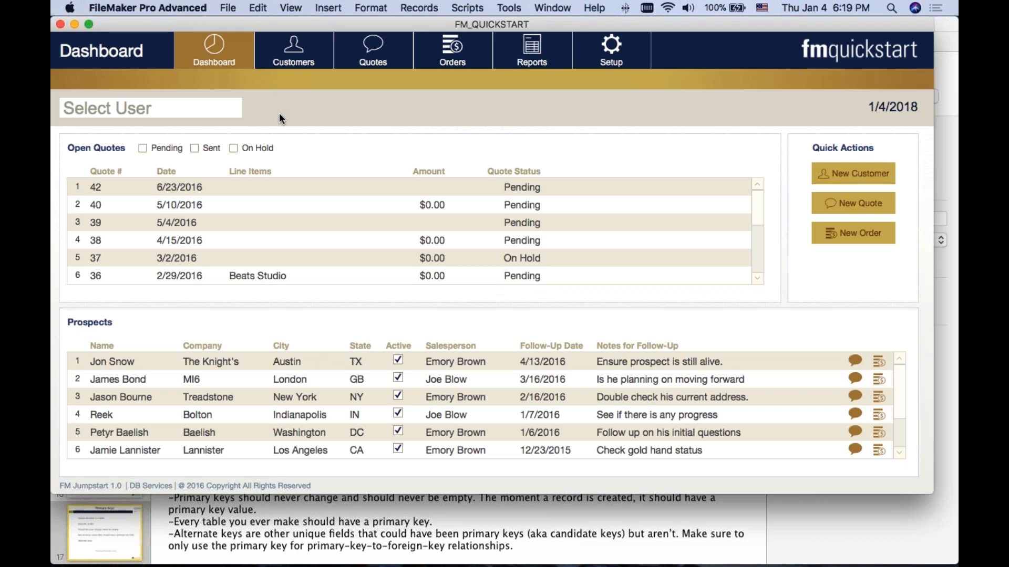
Step: Close the FM_QUICKSTART database and switch to the DB Services-Relational Design presentation in Keynote
click(60, 25)
click(575, 88)
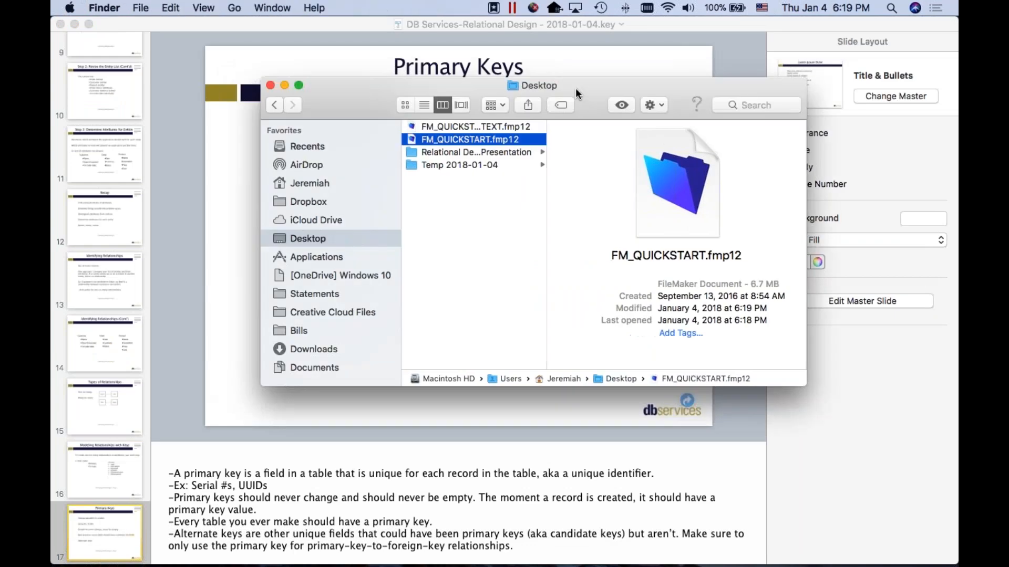
click(642, 20)
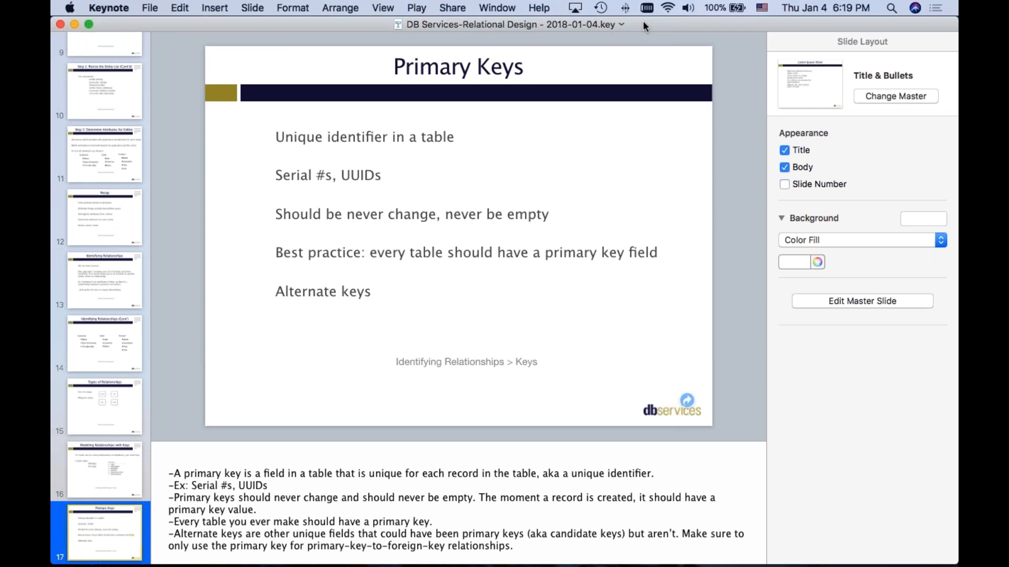
Step: Reopen FM_QUICKSTART.fmp12 from the Desktop in FileMaker and display the SESSION table's field definitions
key(ctrl+Up)
key(ctrl+Up)
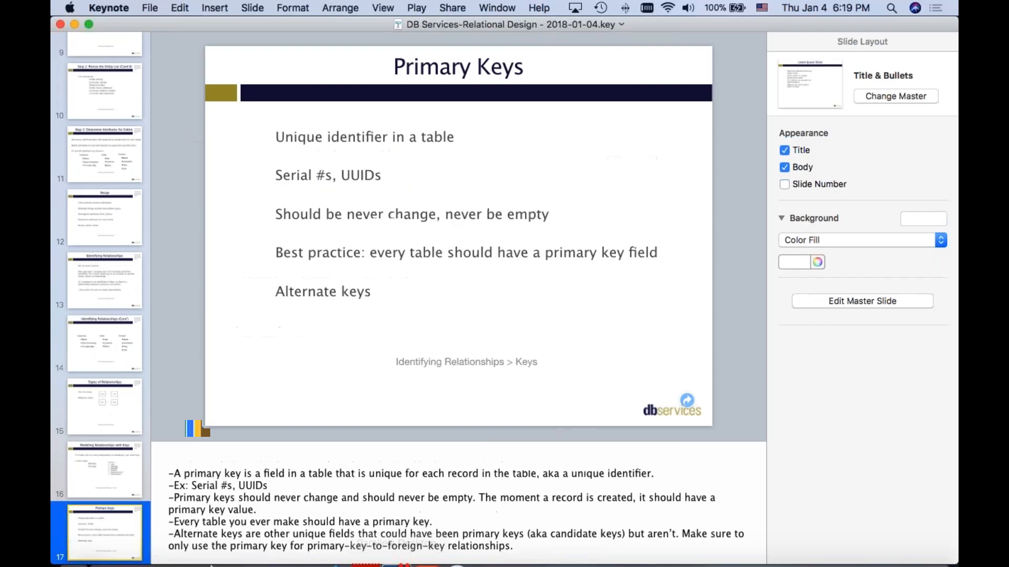
mouse_move(63, 556)
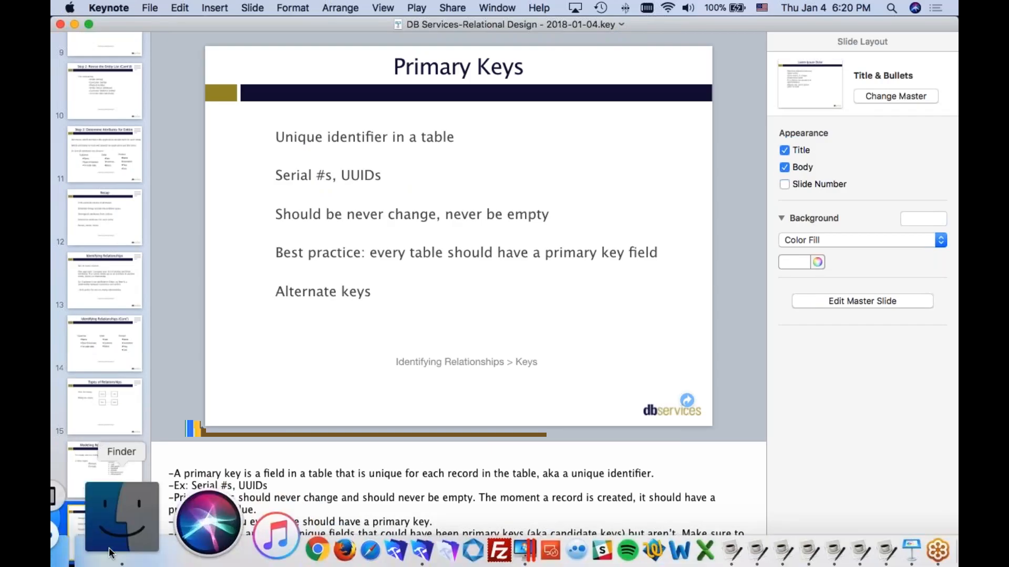
click(60, 531)
double_click(551, 143)
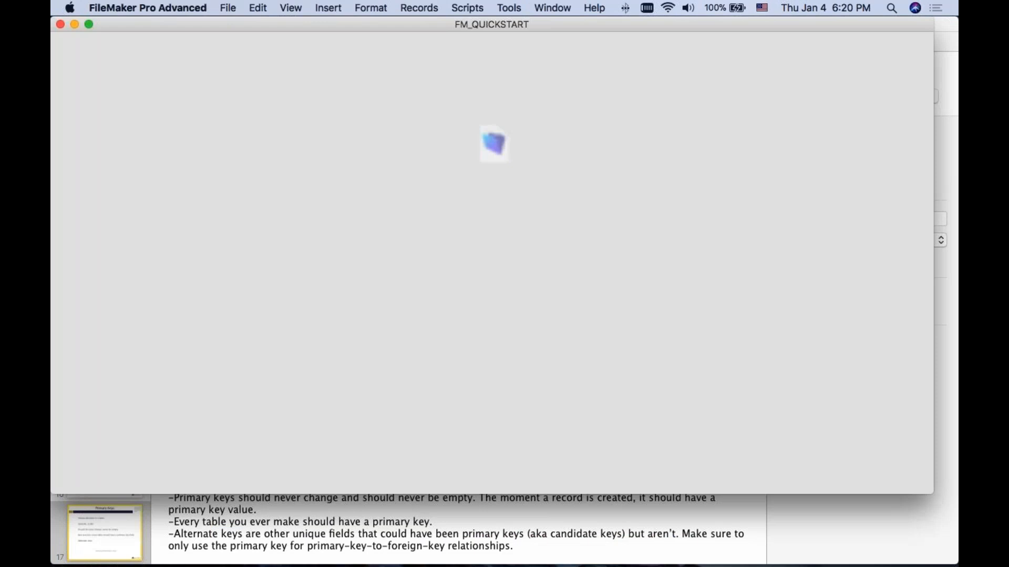
key(super+shift+d)
click(489, 49)
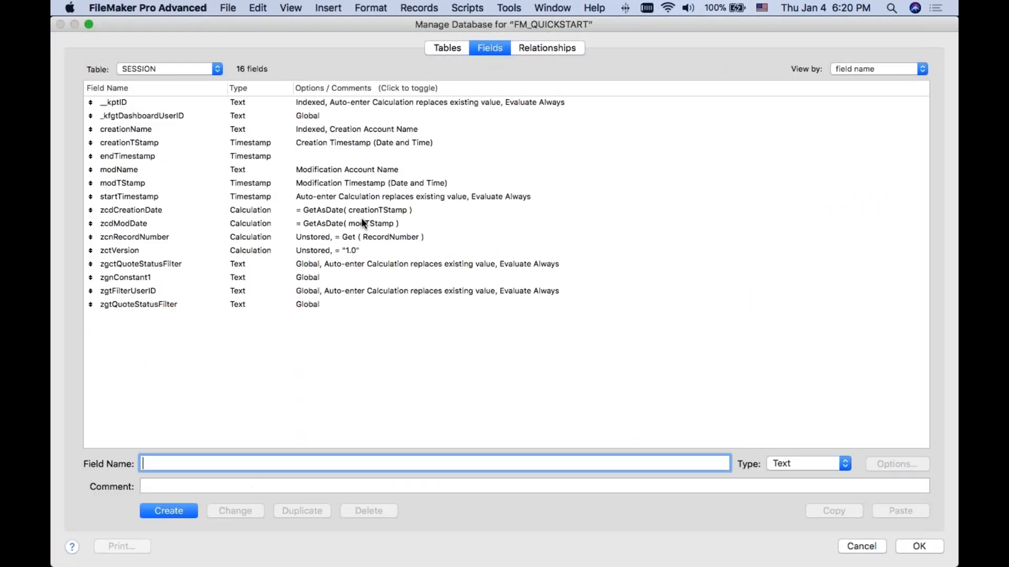
Step: Try auto-entering the value from the last visited record for the creationTStamp field, discarding the change and closing the database definition
double_click(261, 139)
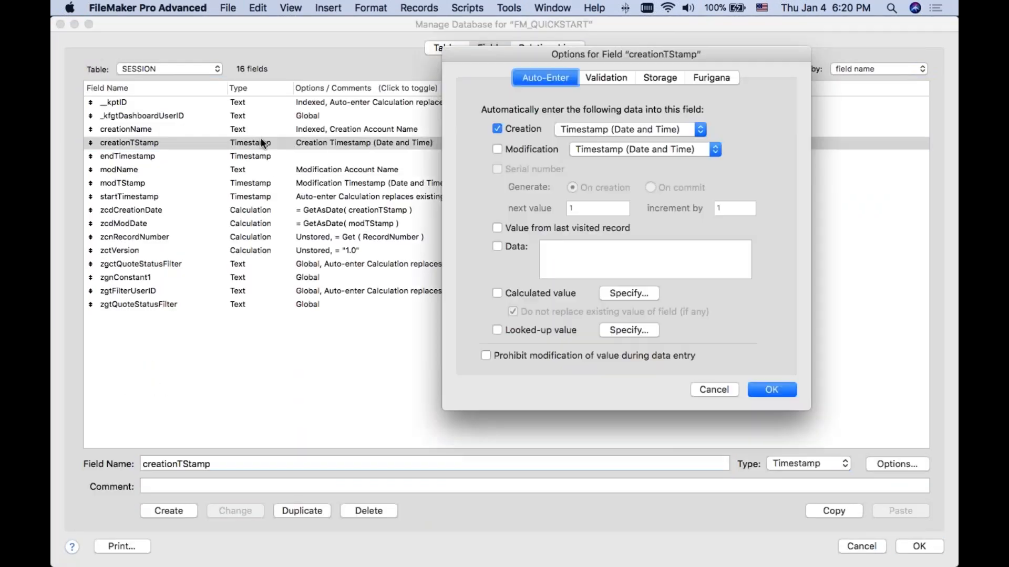
click(501, 226)
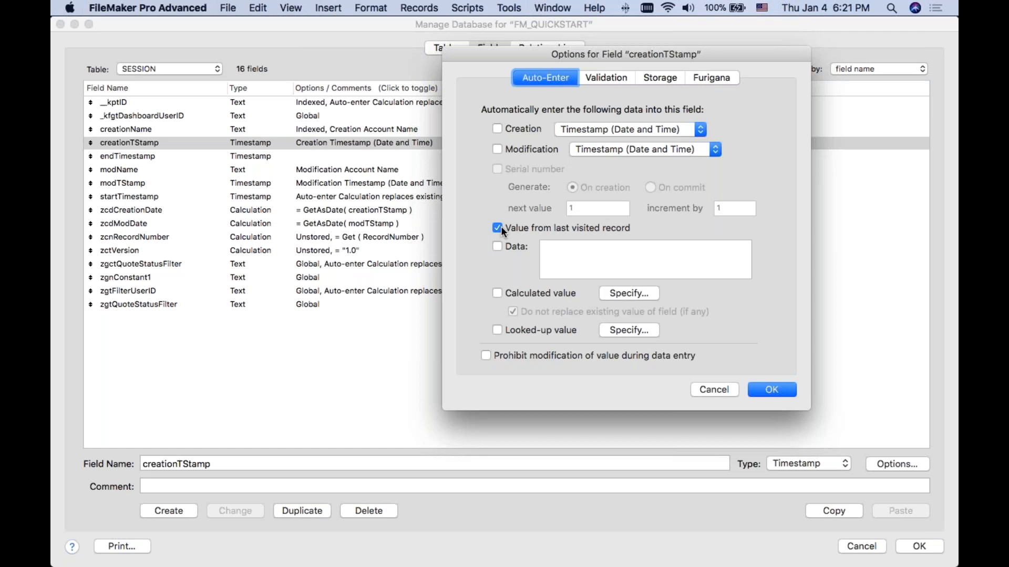
click(699, 388)
click(854, 546)
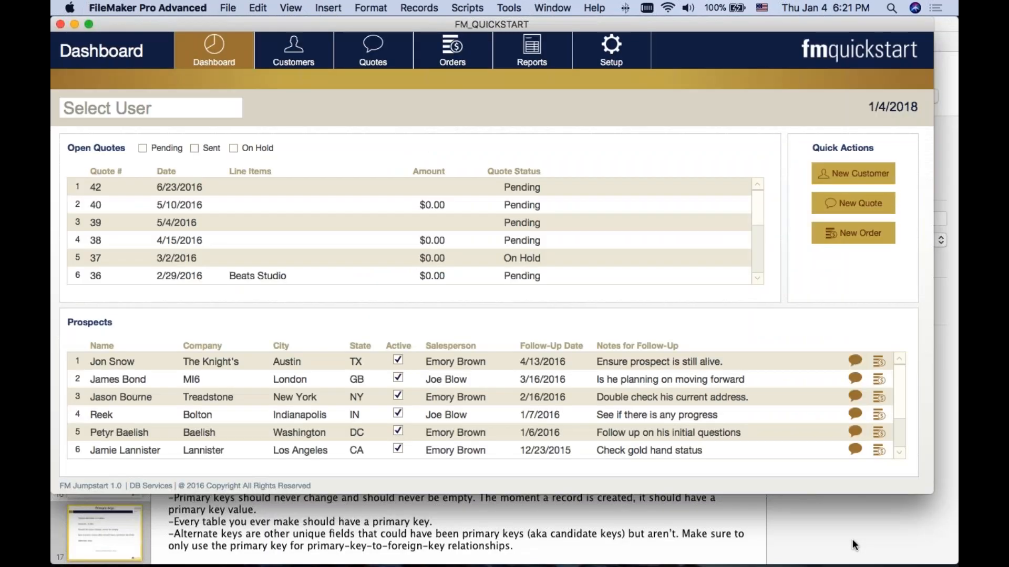
Step: Close the FM_QUICKSTART file and return to the Primary Keys slide in Keynote
click(60, 24)
click(444, 23)
click(902, 558)
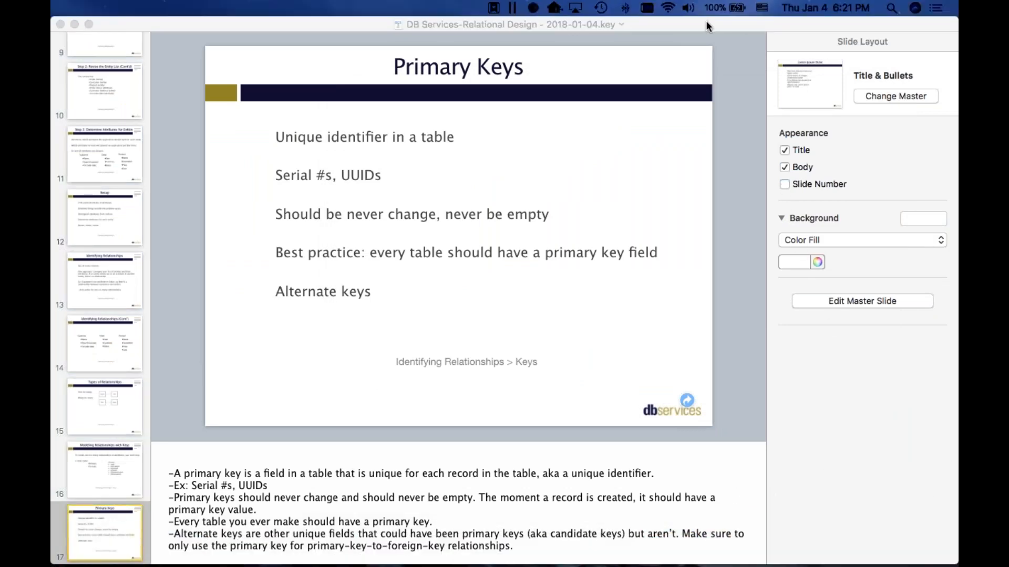
click(682, 22)
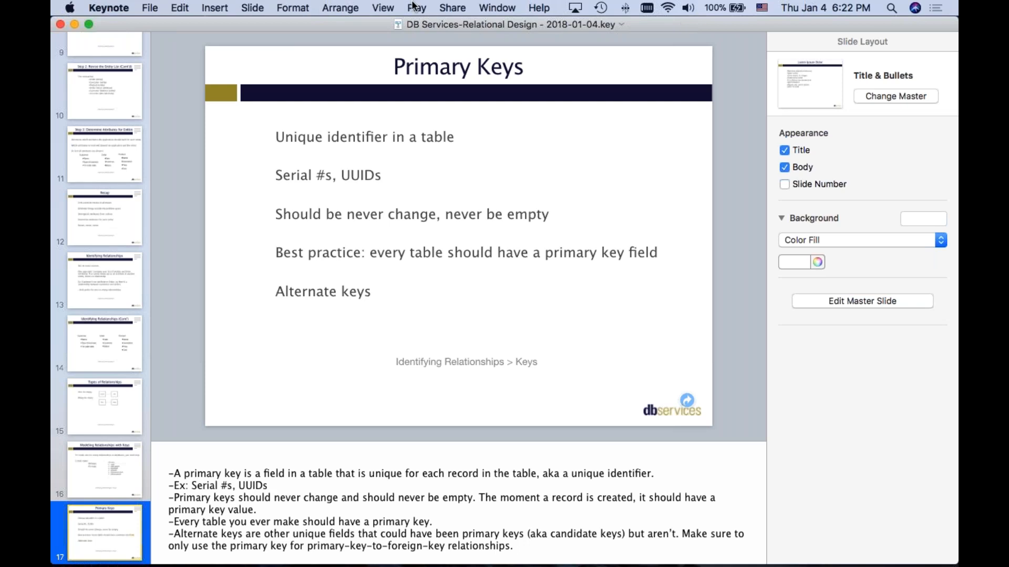
Step: Open FM_QUICKSTART.fmp12 in FileMaker again and bring up its database definition
mouse_move(587, 562)
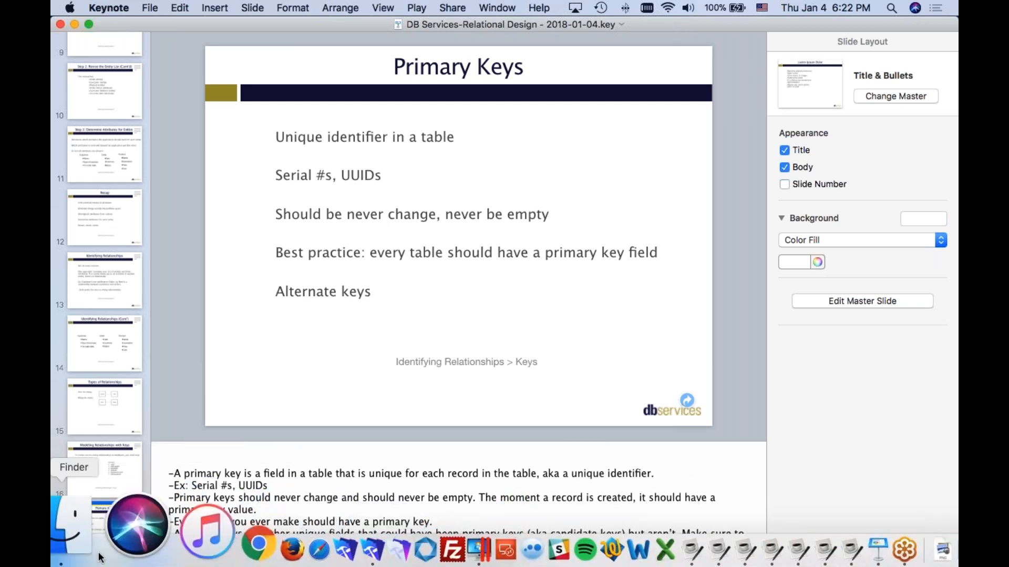
click(75, 542)
double_click(527, 146)
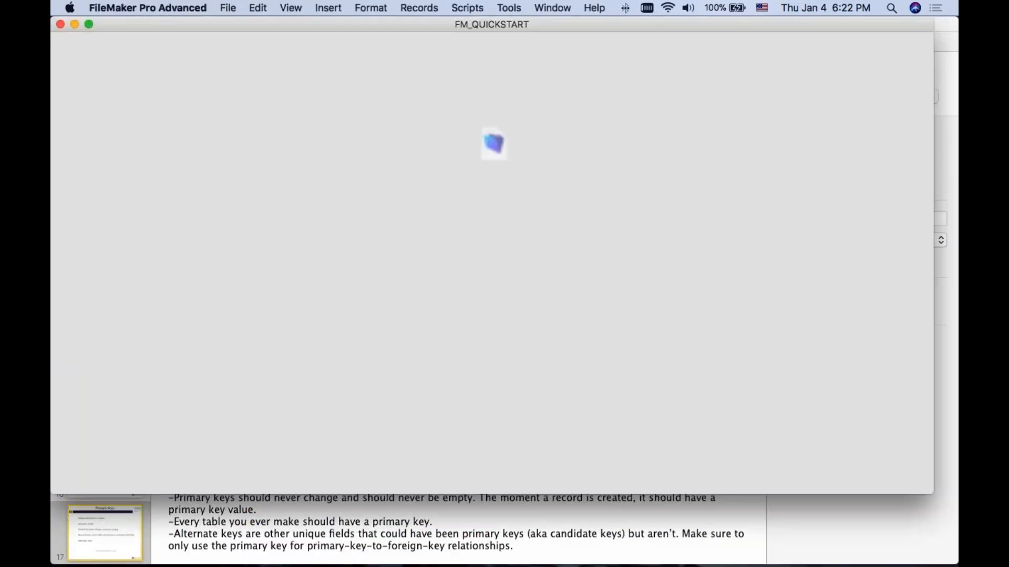
key(super+shift+d)
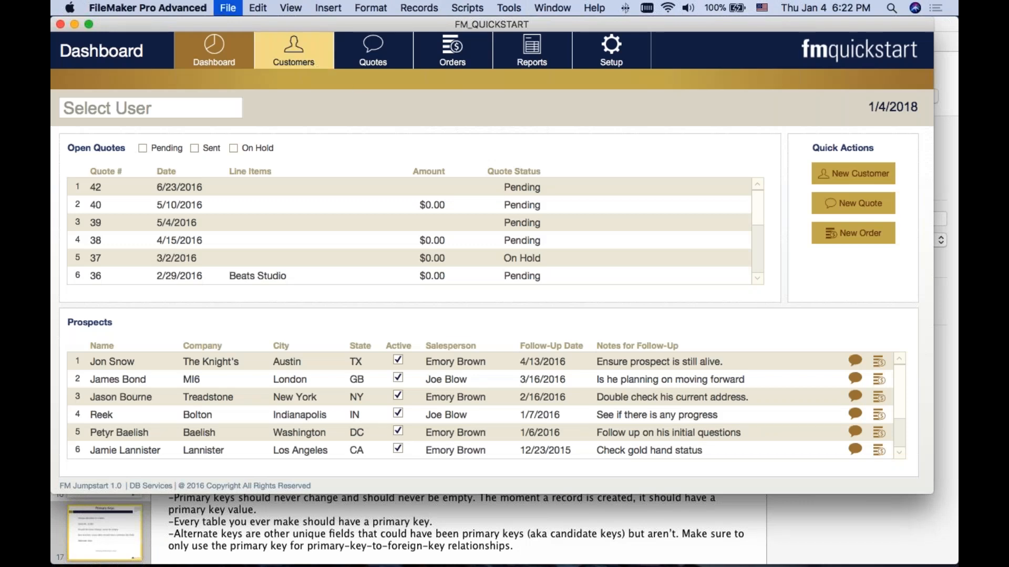
Step: Try requiring a unique value in the __kptID field's validation, clearing it again and cancelling all changes
double_click(372, 102)
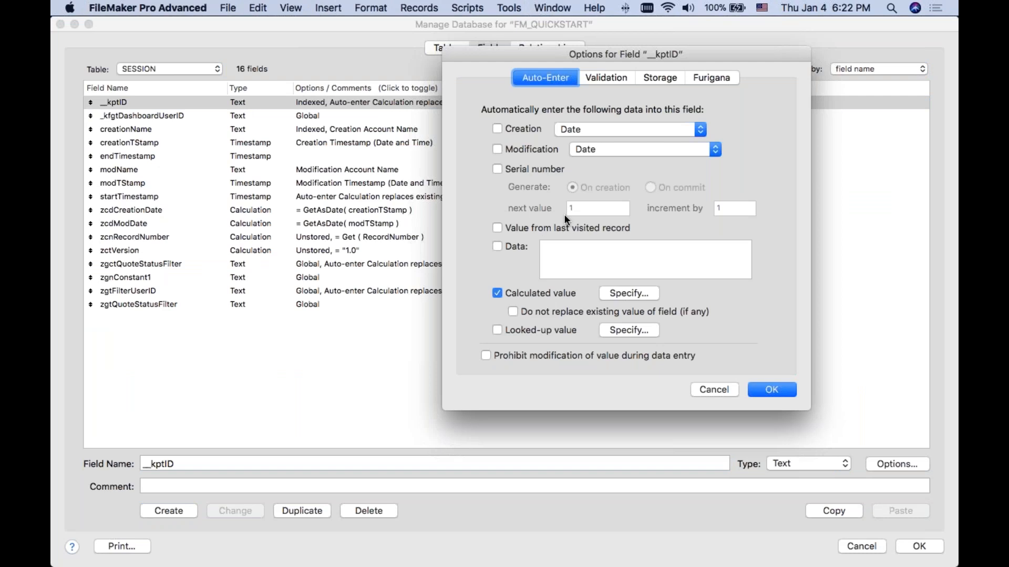
click(625, 77)
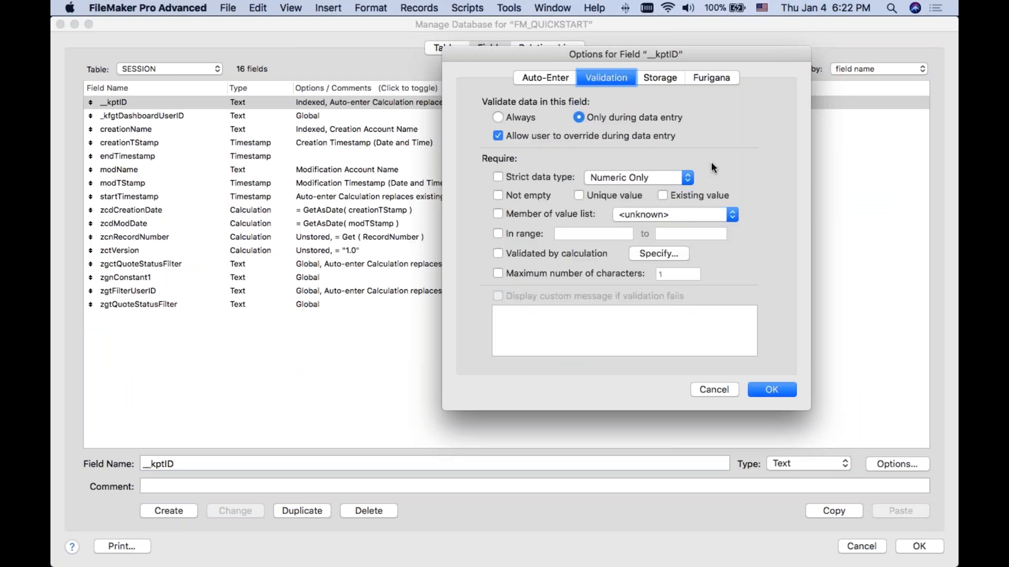
click(578, 196)
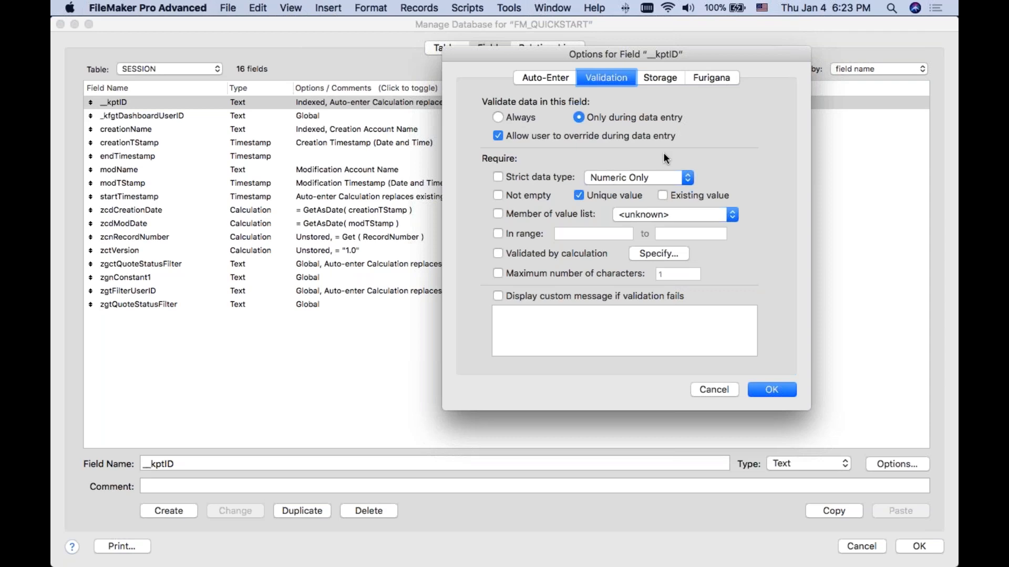
click(580, 196)
click(715, 390)
click(873, 548)
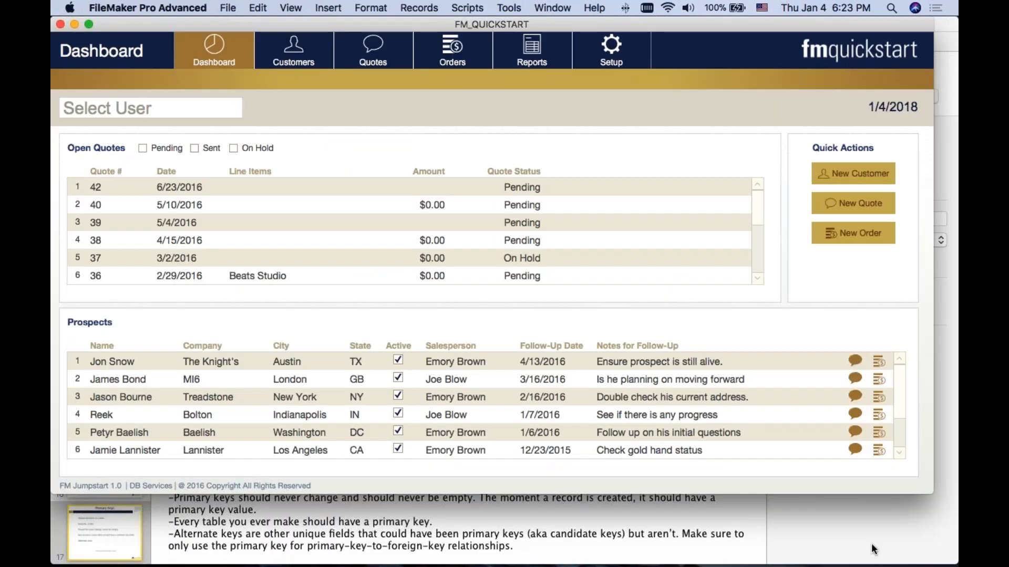
Step: Close the FM_QUICKSTART database and start the slideshow from the Primary Keys slide in Keynote
click(61, 24)
click(505, 24)
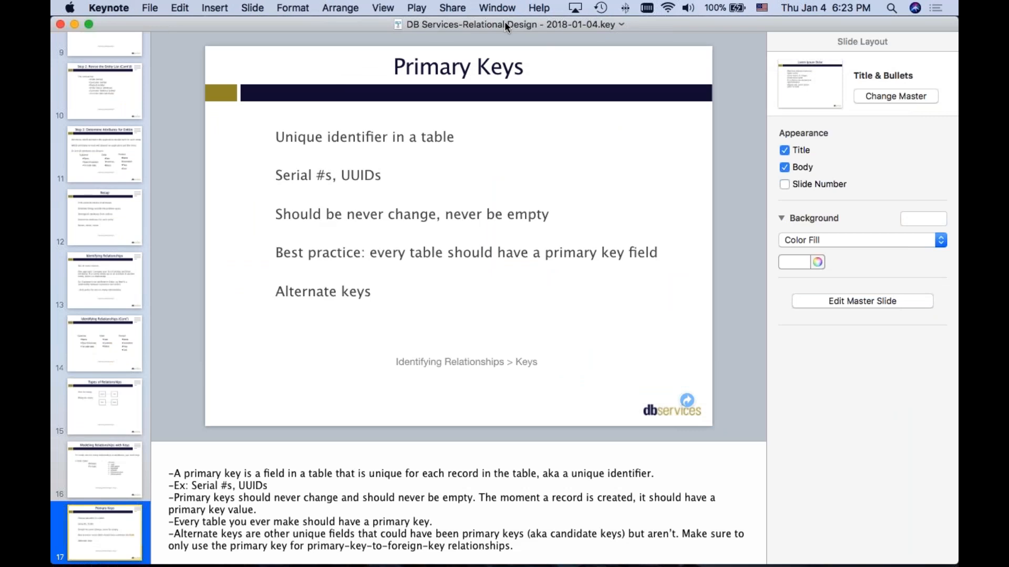
click(415, 7)
click(430, 25)
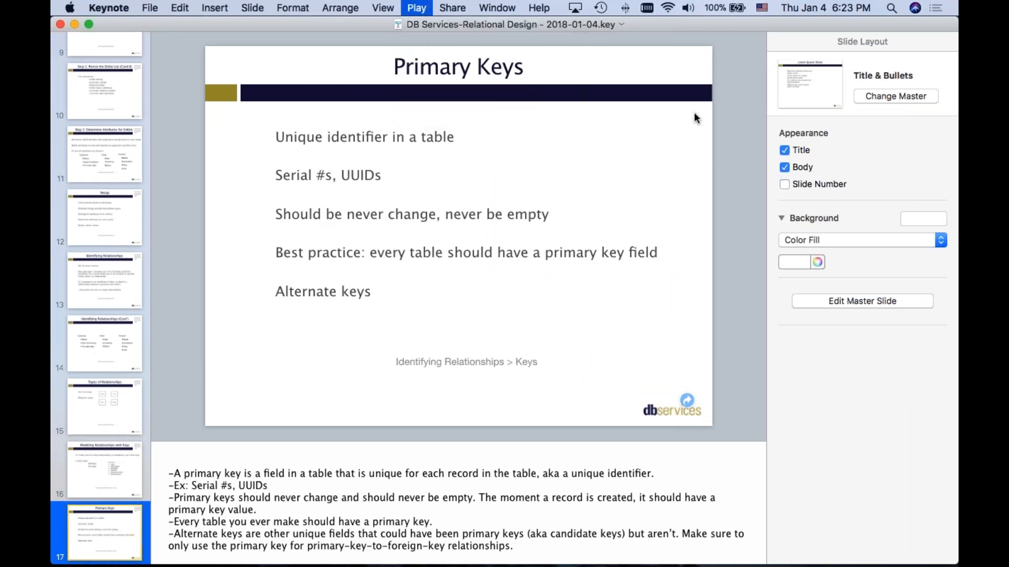
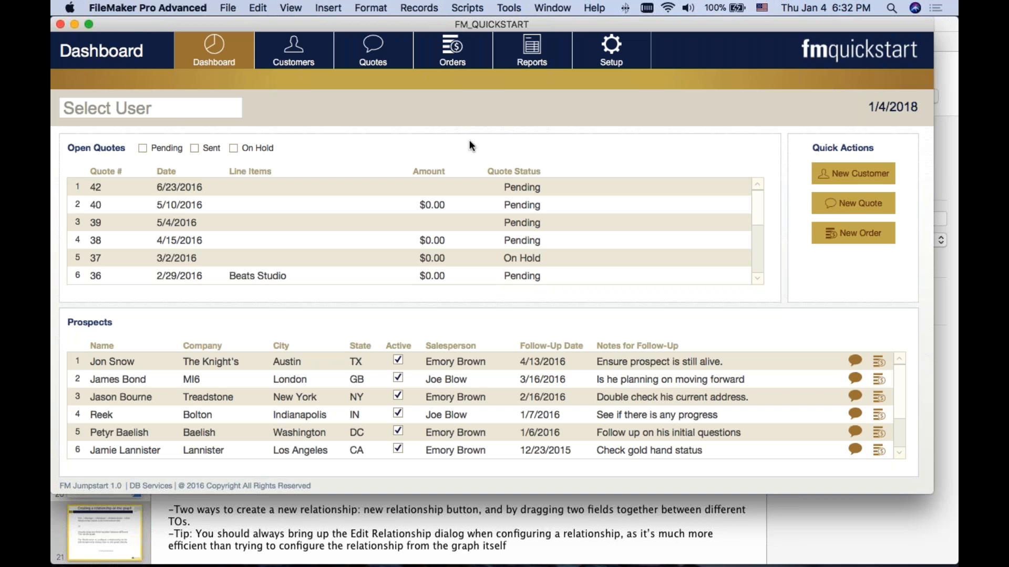
Step: Switch to the Customers layout and add a new table named DOCUMENT to the database definition
click(293, 50)
click(394, 167)
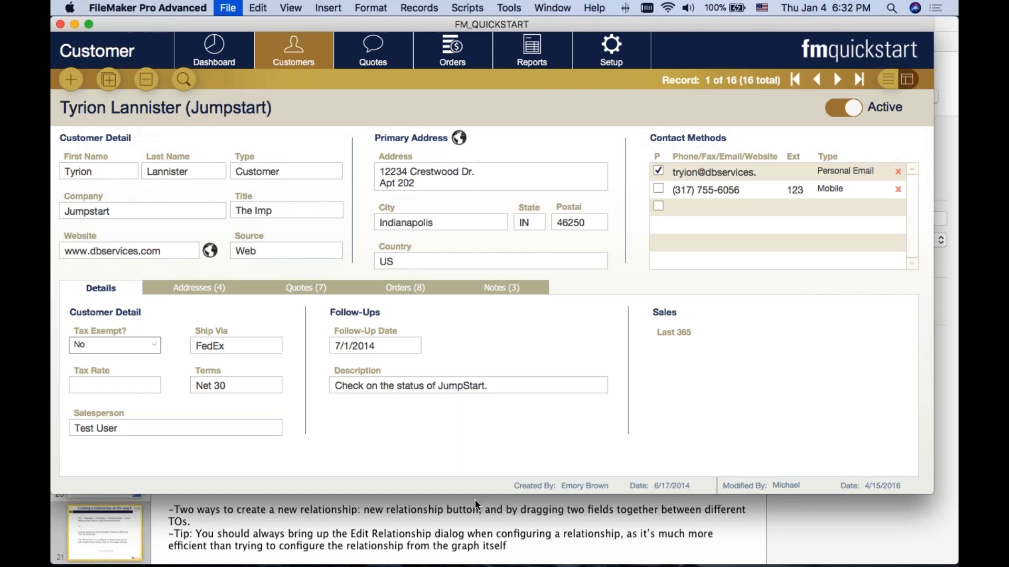
key(shift+super+d)
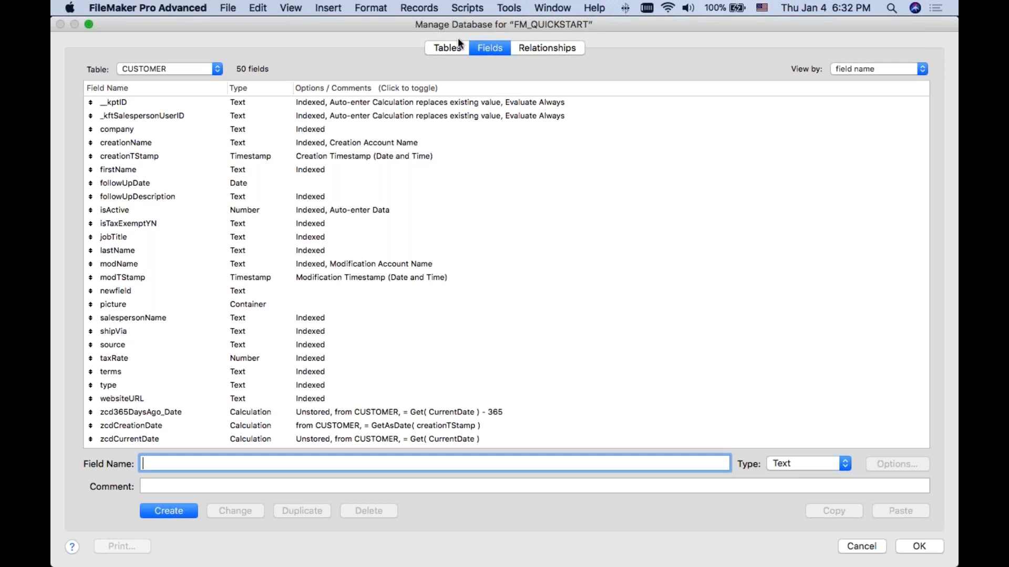
click(445, 44)
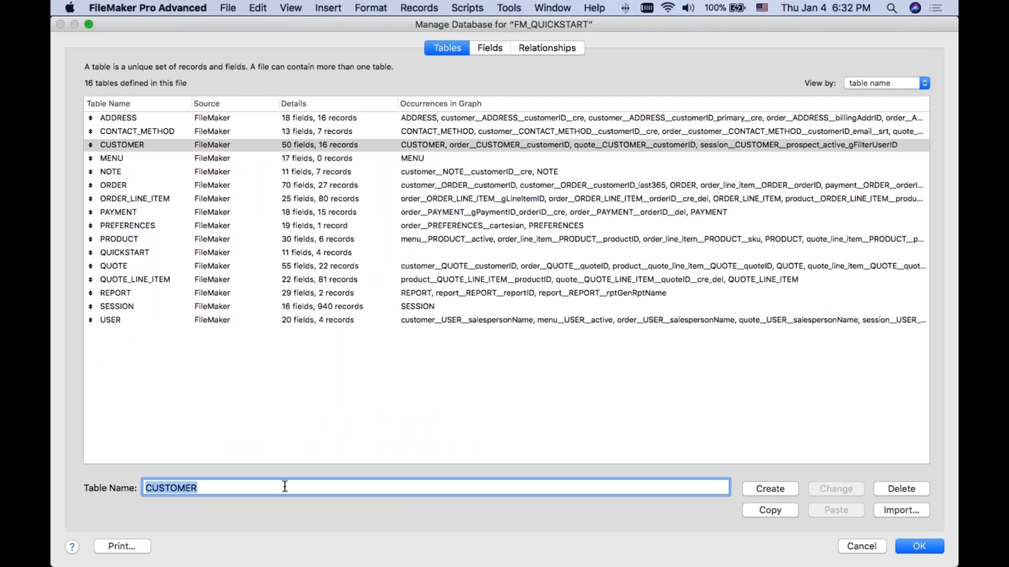
text(DOCUMENT)
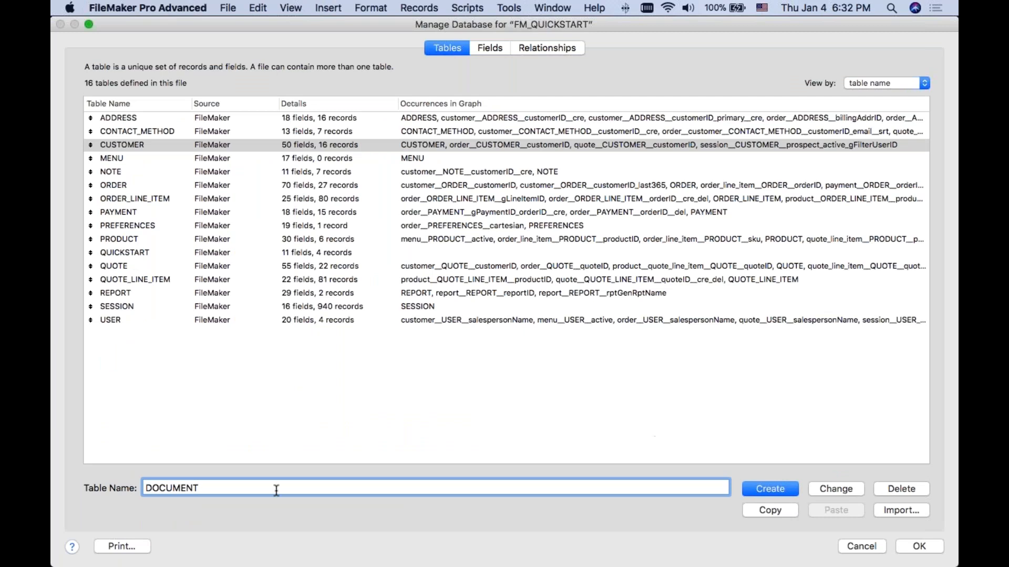
click(774, 489)
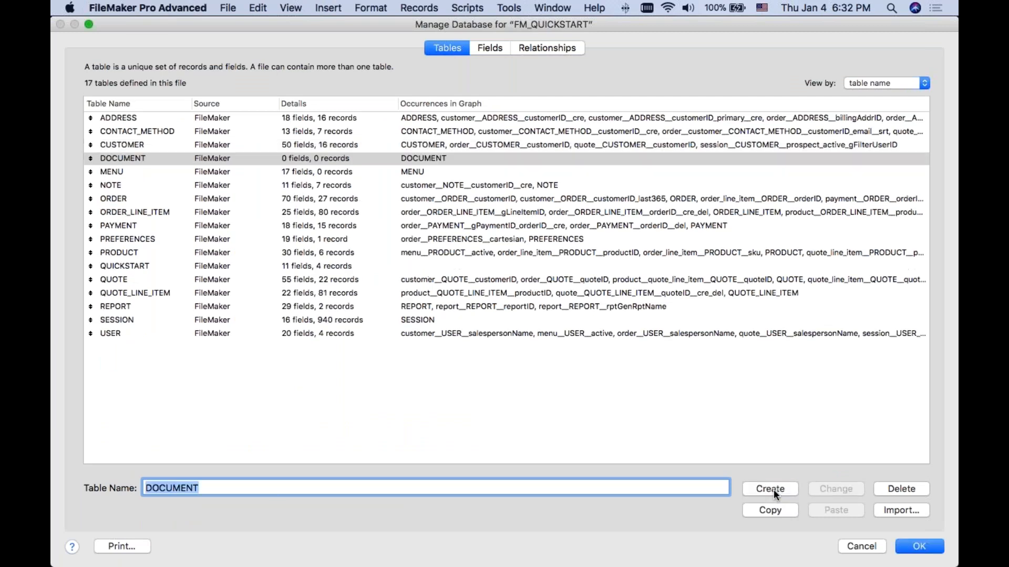
Step: Create a text field named __kptID in the DOCUMENT table
click(310, 160)
double_click(310, 159)
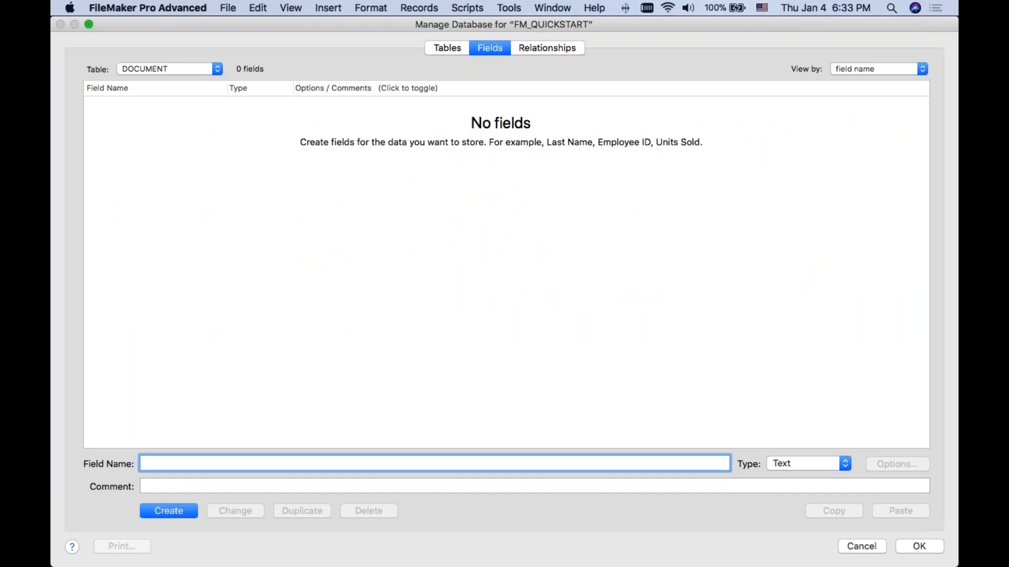
text(__kptID)
click(159, 511)
Step: Set the __kptID field to auto-enter the calculated value Get( UUID ), with replacing of existing values allowed
double_click(135, 103)
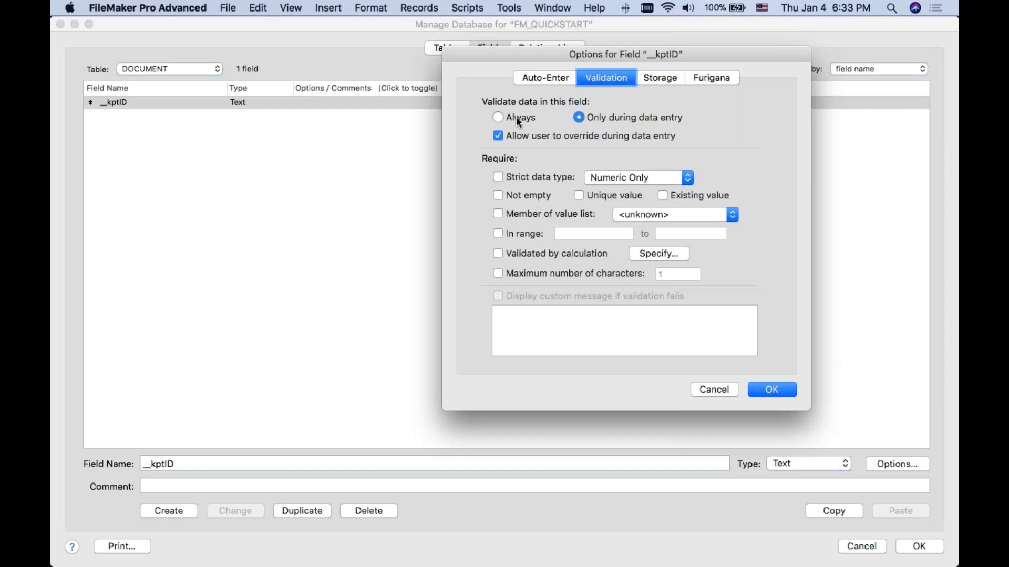
click(554, 79)
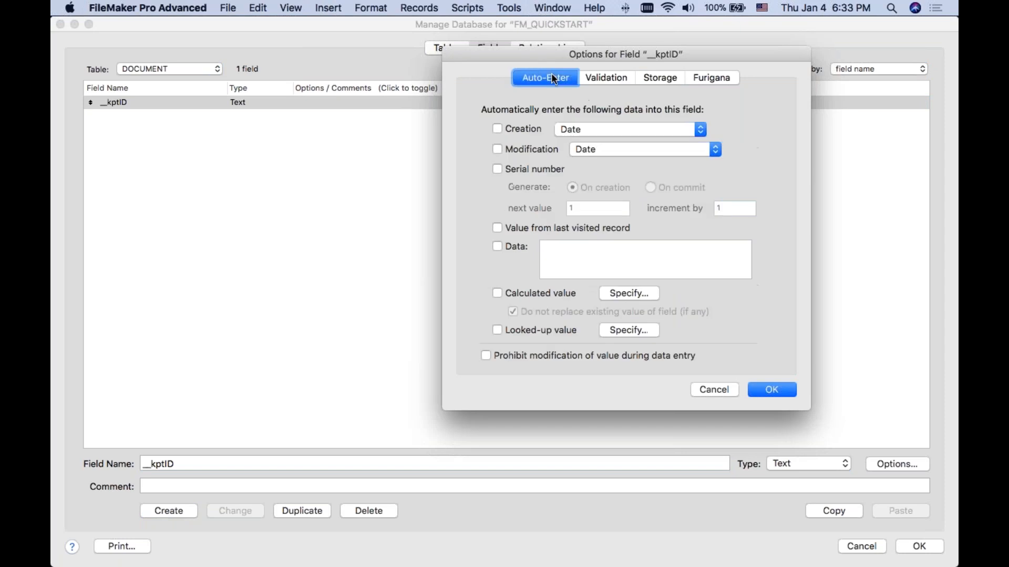
click(617, 299)
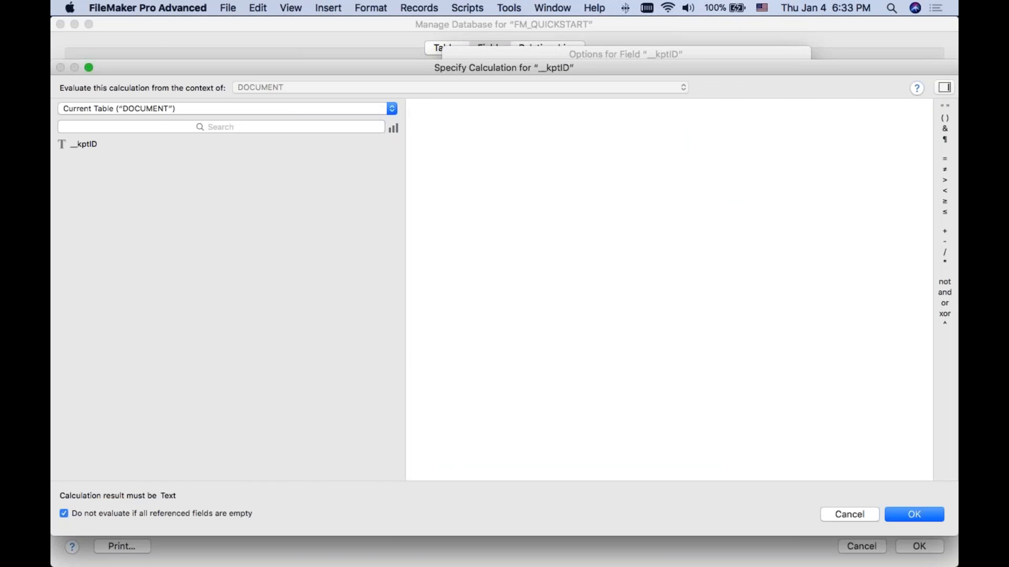
text(Get( UUID ))
click(914, 515)
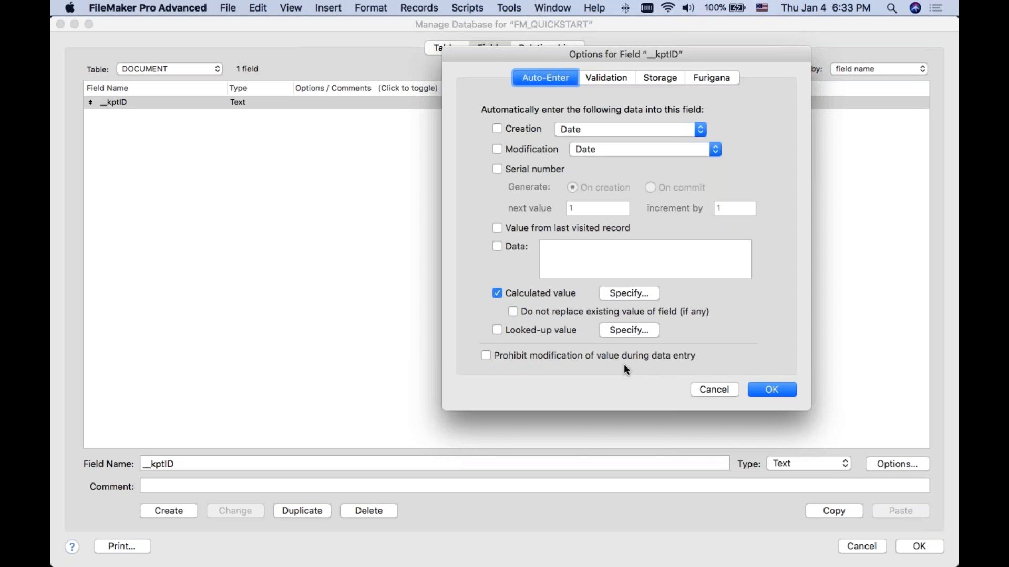
click(768, 388)
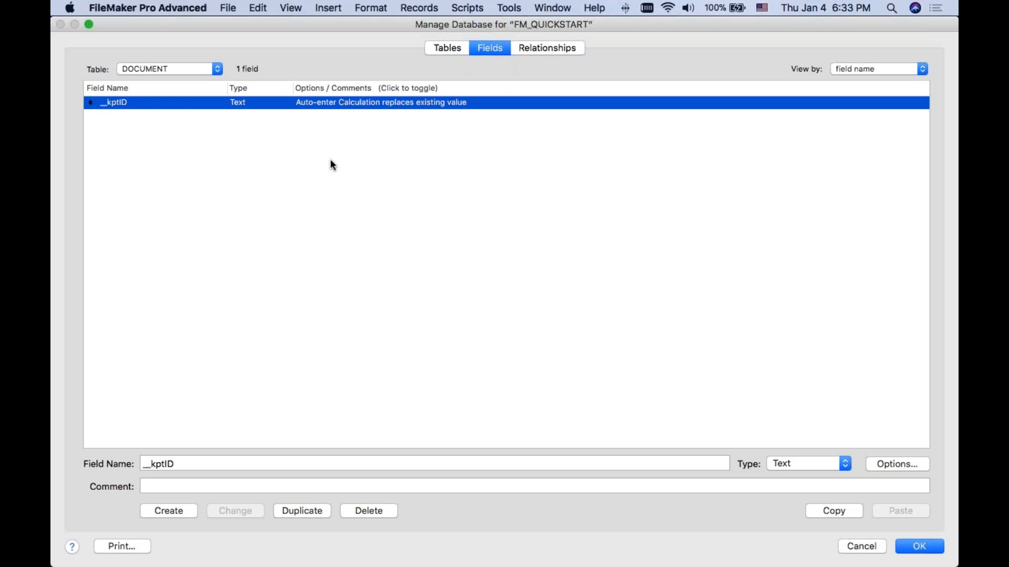
Step: Create a text field named _kftCustomerID in the DOCUMENT table as the foreign key
click(212, 463)
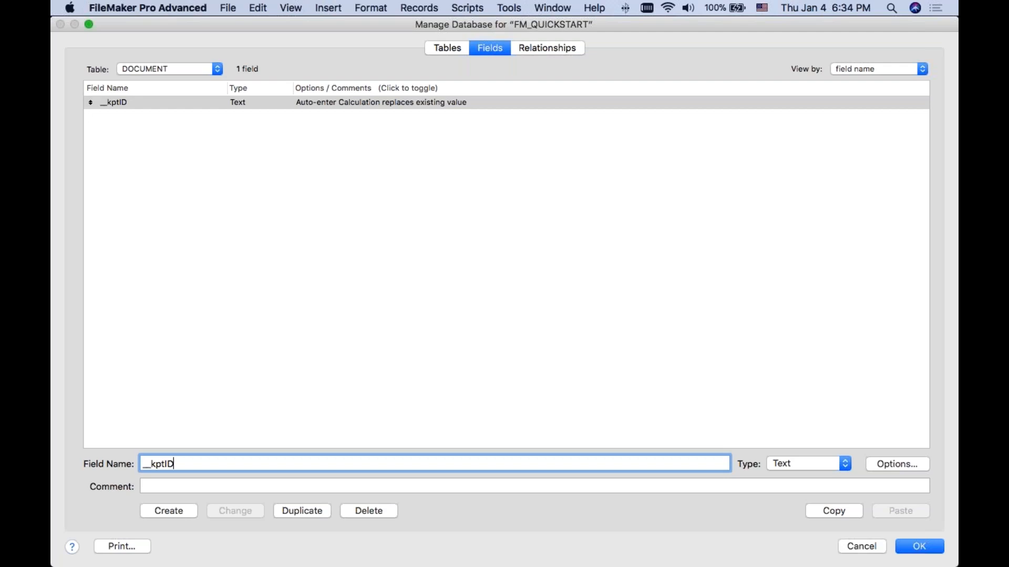
drag(185, 467, 162, 467)
click(189, 463)
drag(174, 463, 148, 463)
text(_kftC)
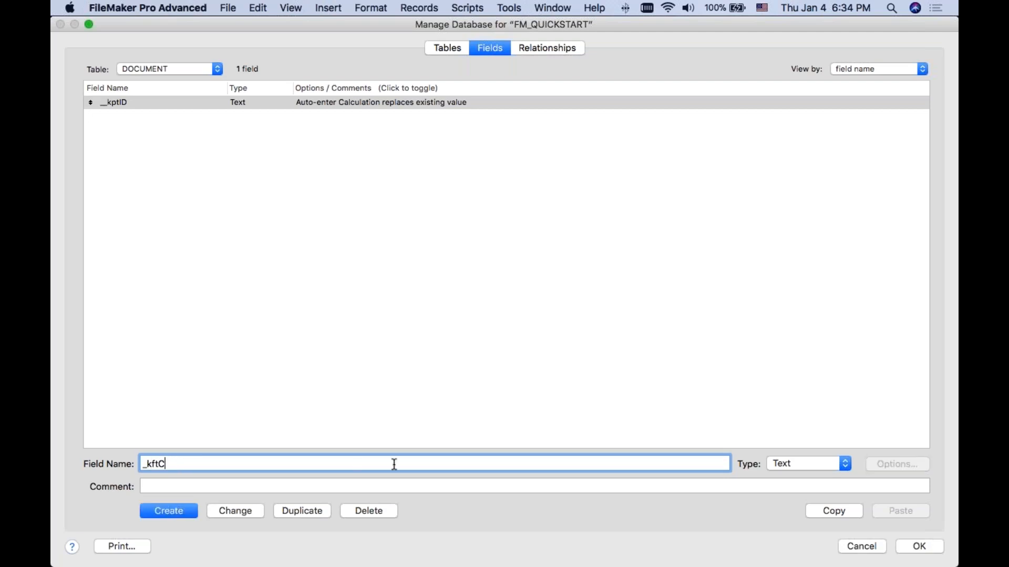
text(ustomerID)
click(152, 511)
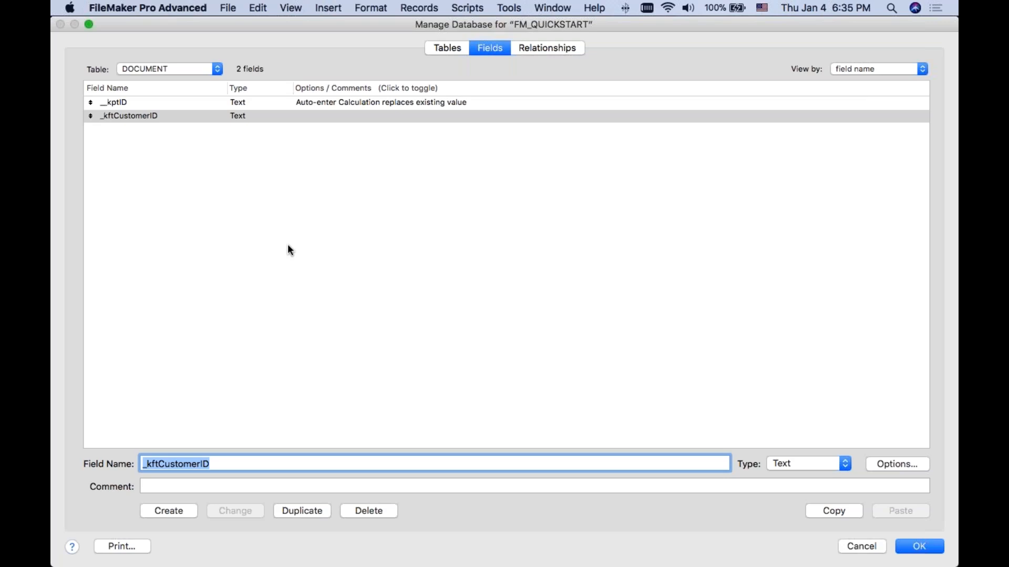
Step: Create a container field named document in the DOCUMENT table and save the database definition
key(Right)
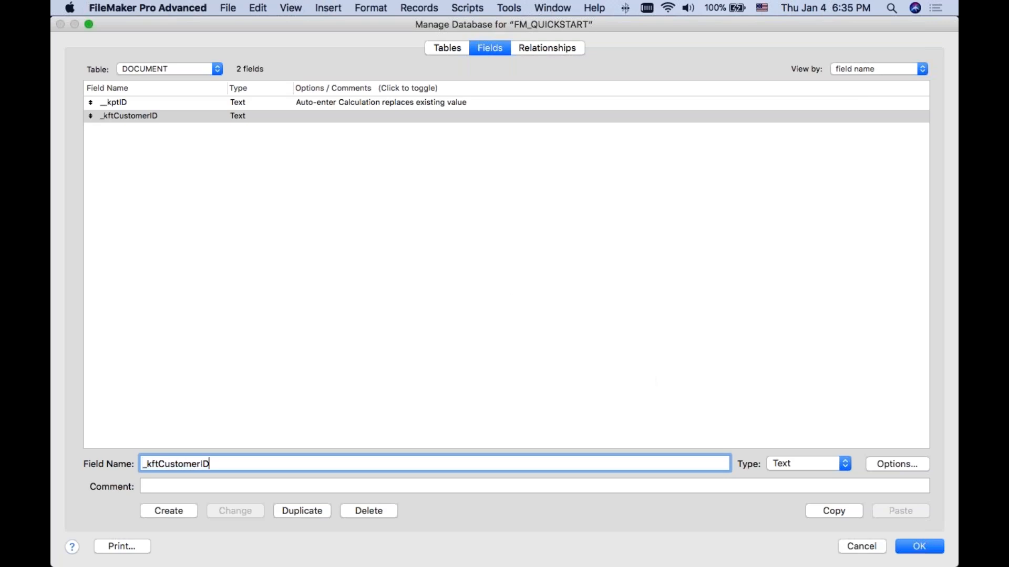
drag(142, 463, 237, 457)
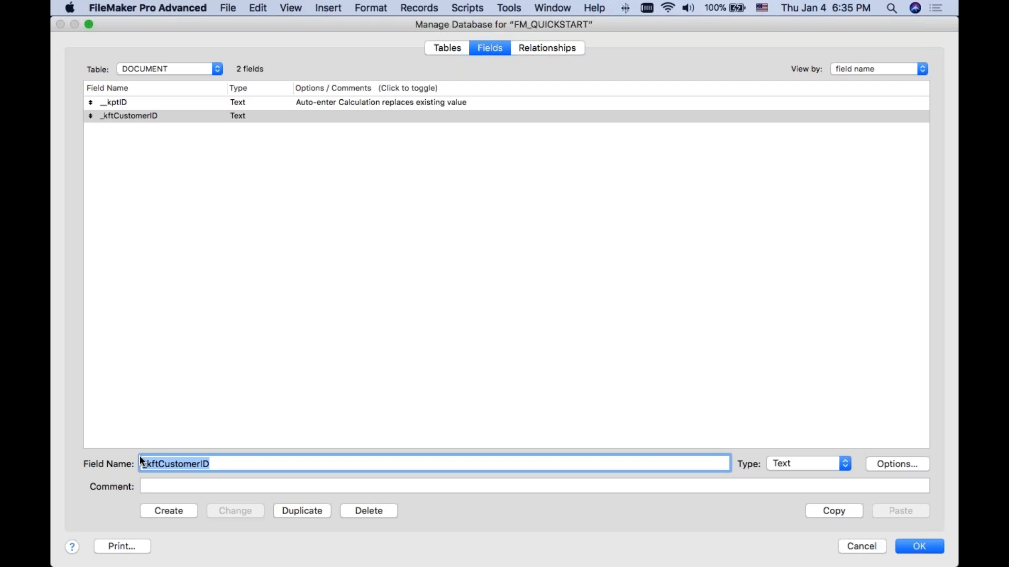
text(document)
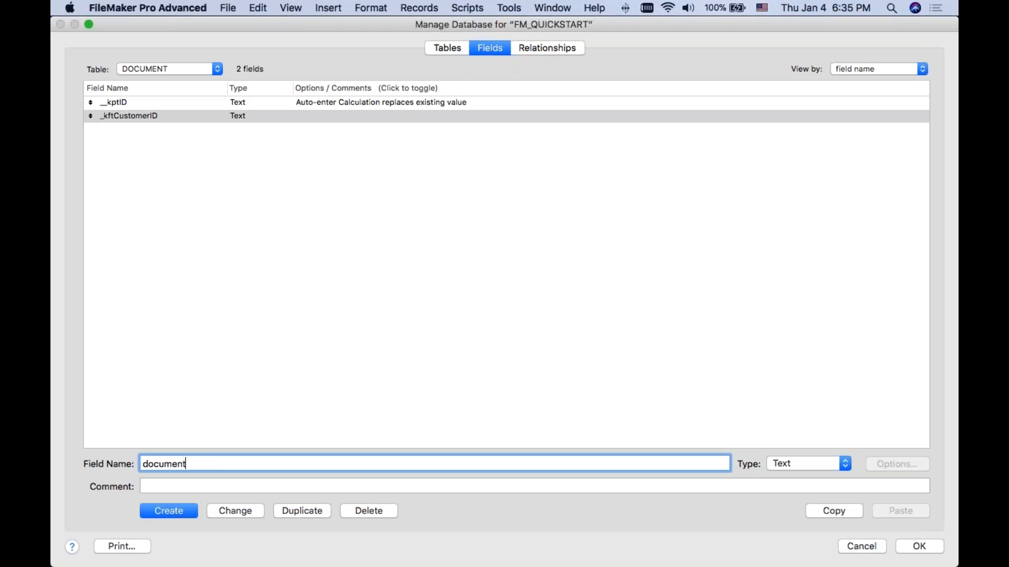
click(808, 464)
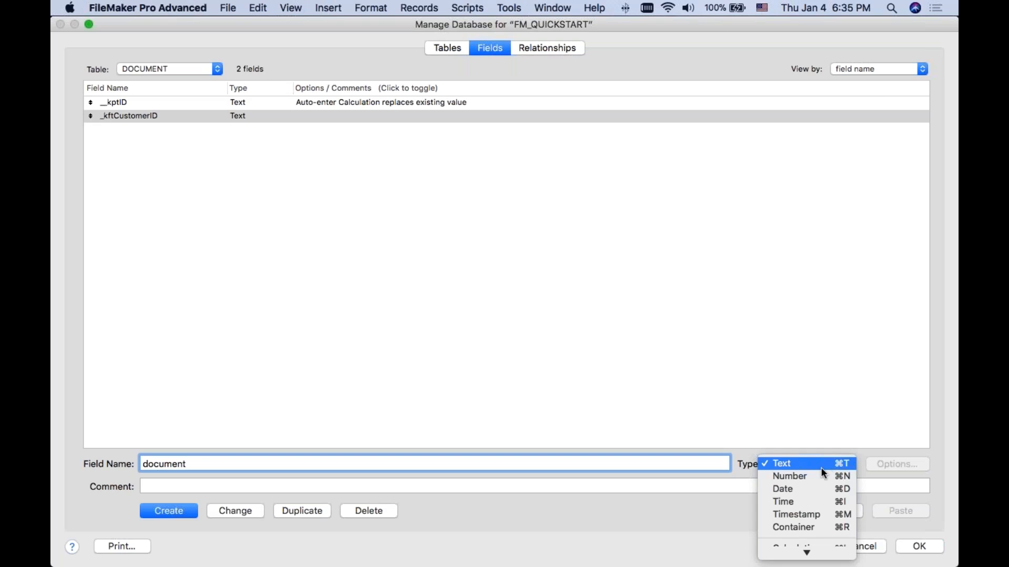
click(802, 524)
click(183, 511)
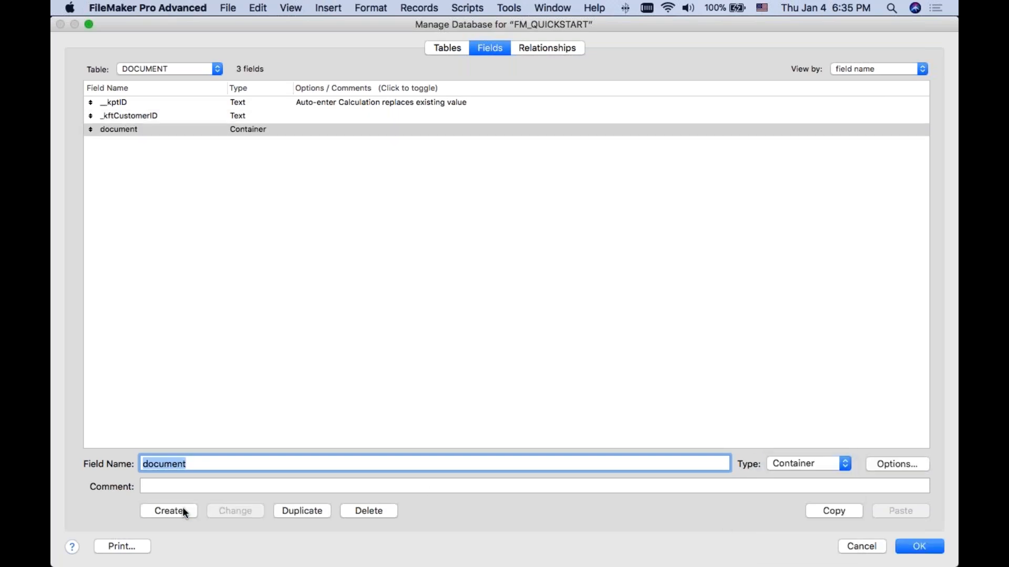
key(Return)
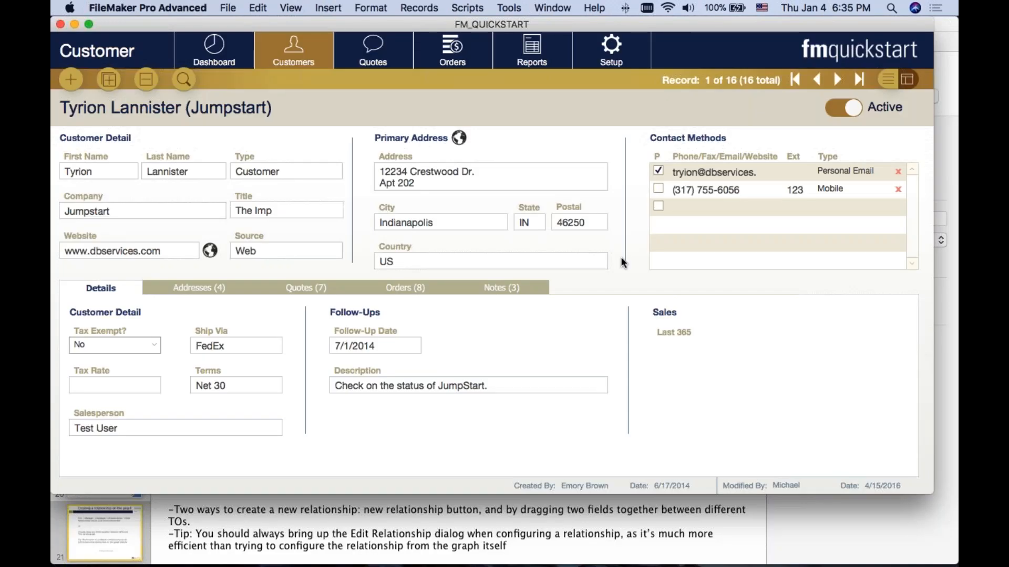
Step: Open the database's relationships graph and examine the CUSTOMER table occurrence and its related occurrences
key(super+shift+d)
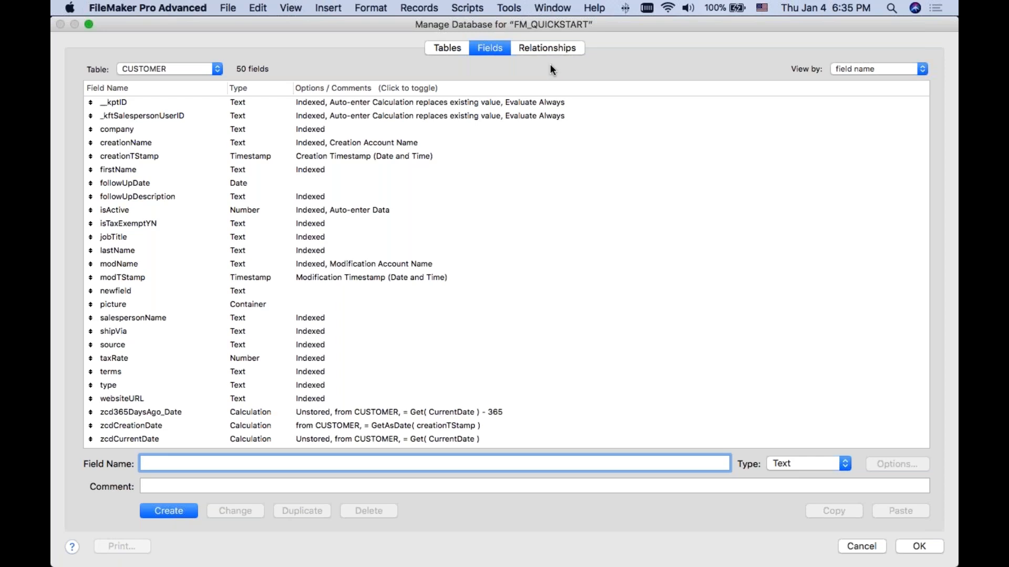
click(544, 46)
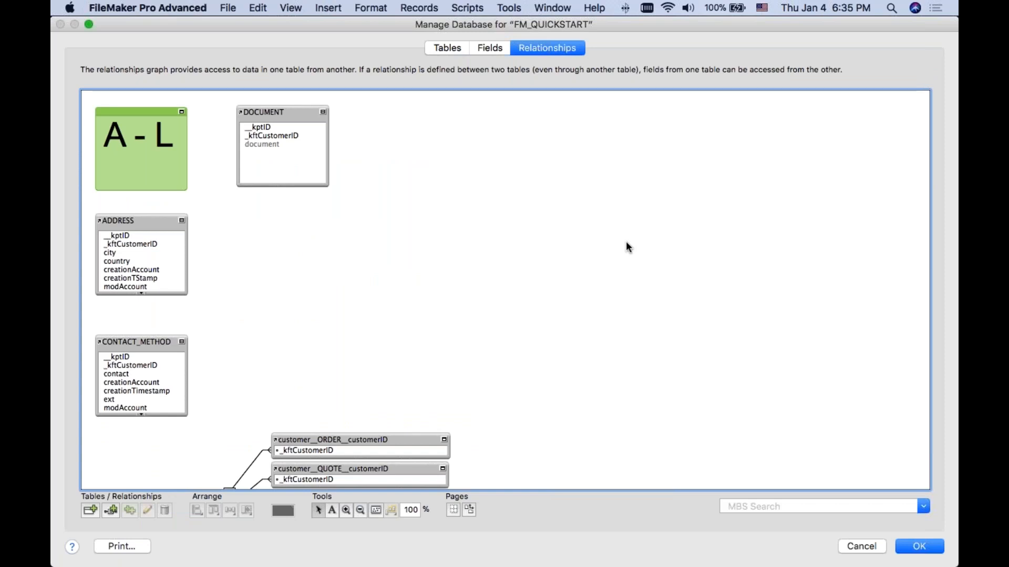
scroll(626, 246, down, 7)
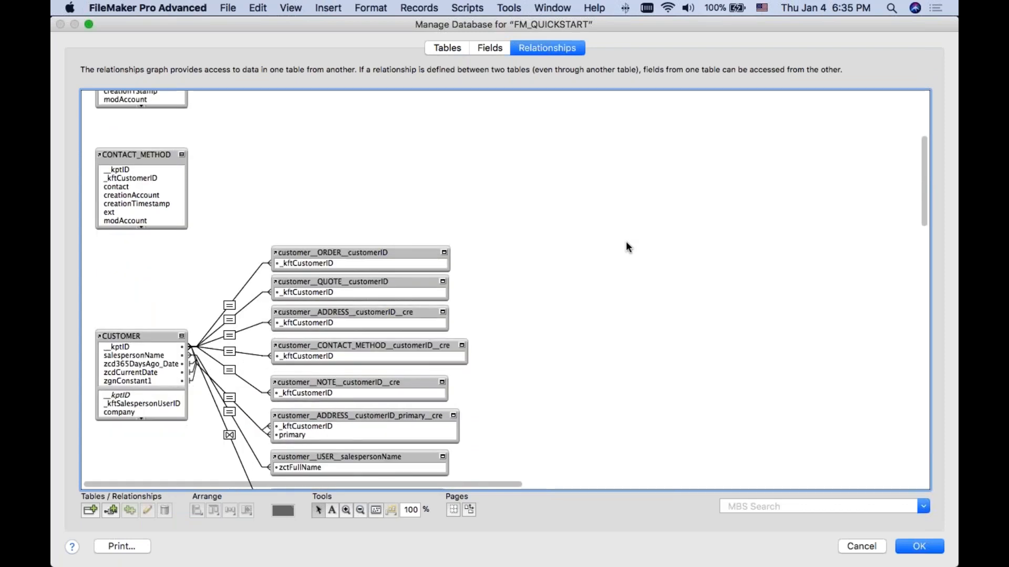
scroll(626, 245, down, 4)
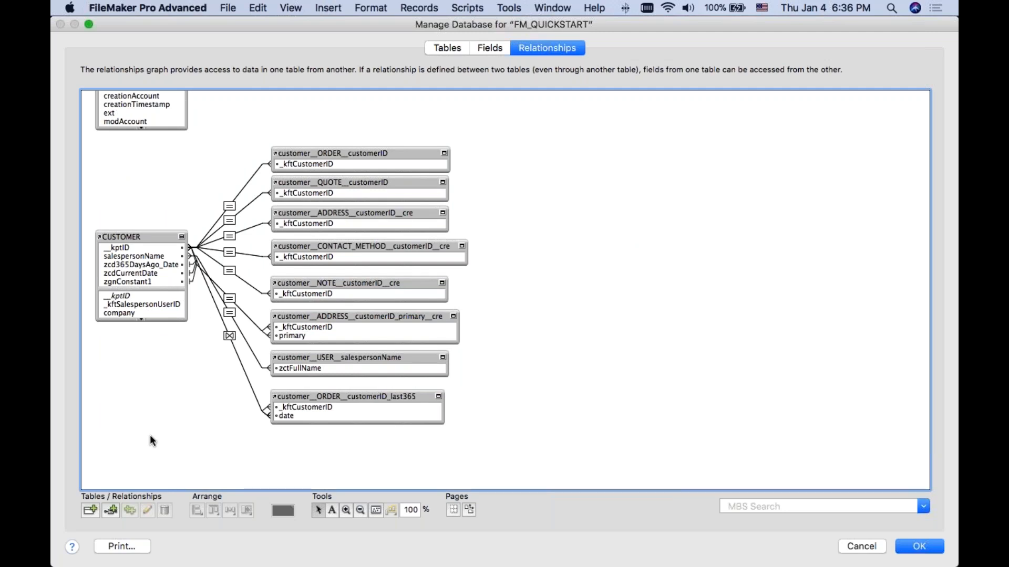
click(153, 236)
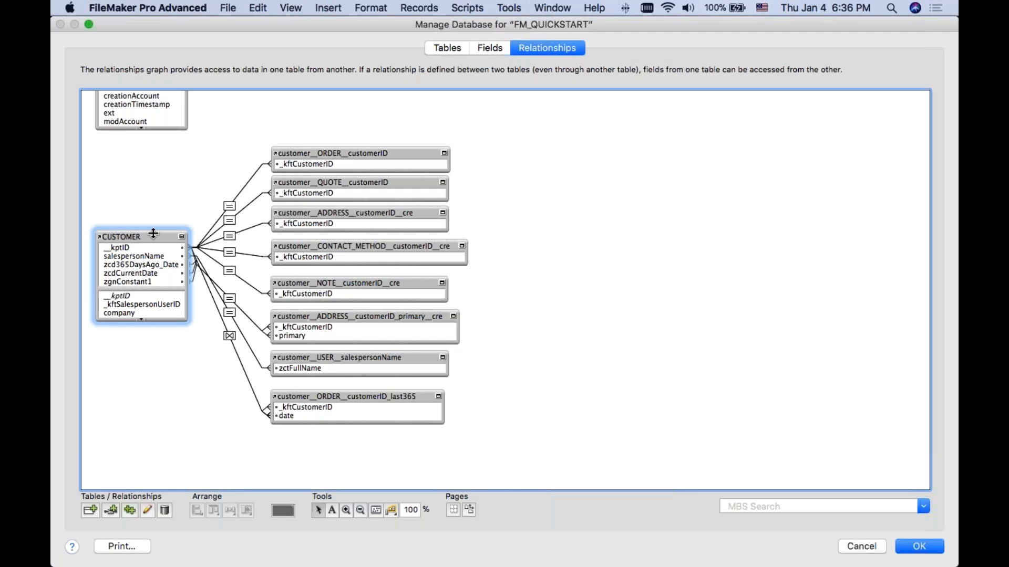
drag(150, 237, 150, 239)
drag(226, 129, 510, 438)
click(561, 376)
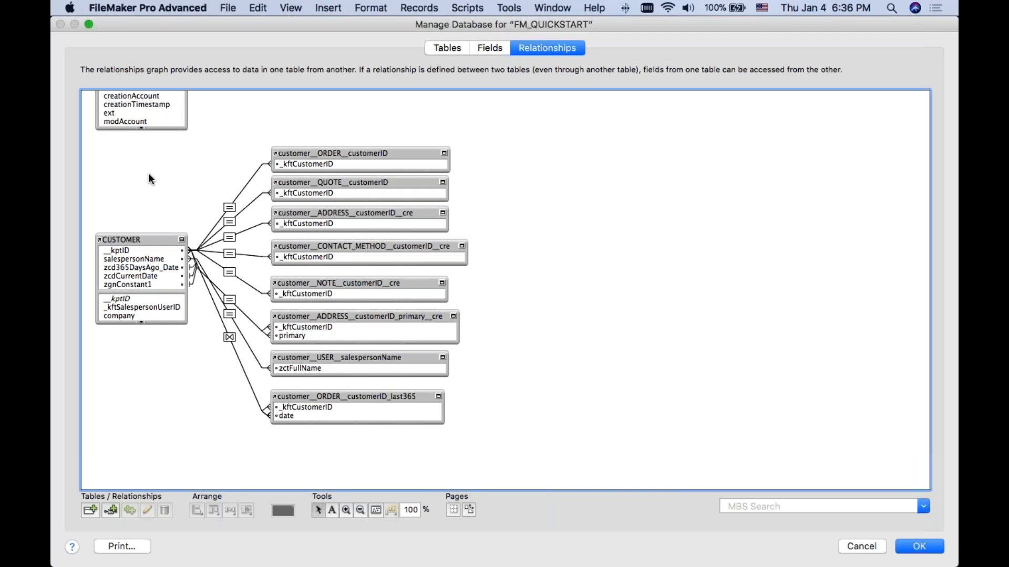
click(89, 511)
drag(681, 59, 650, 59)
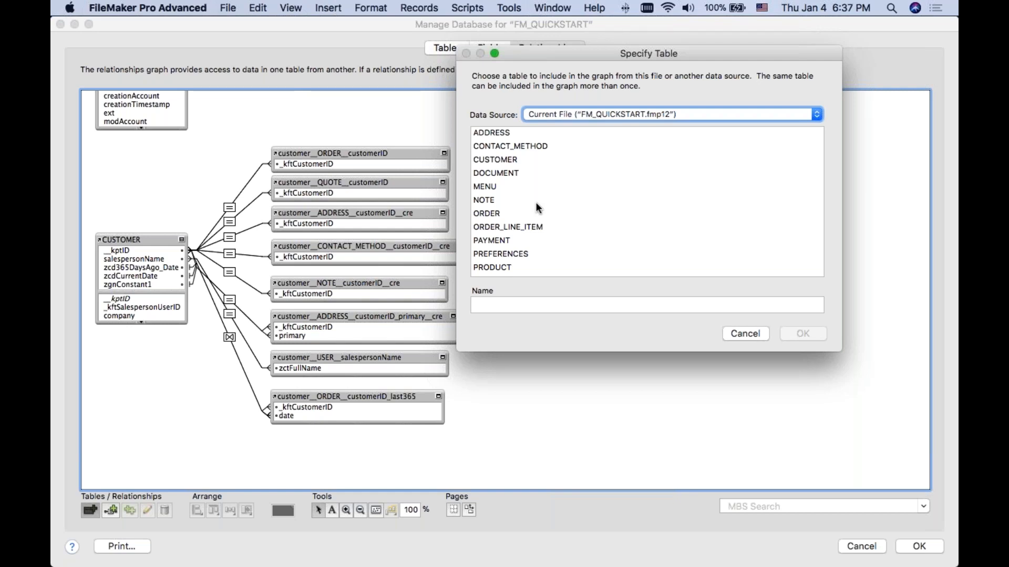
click(520, 174)
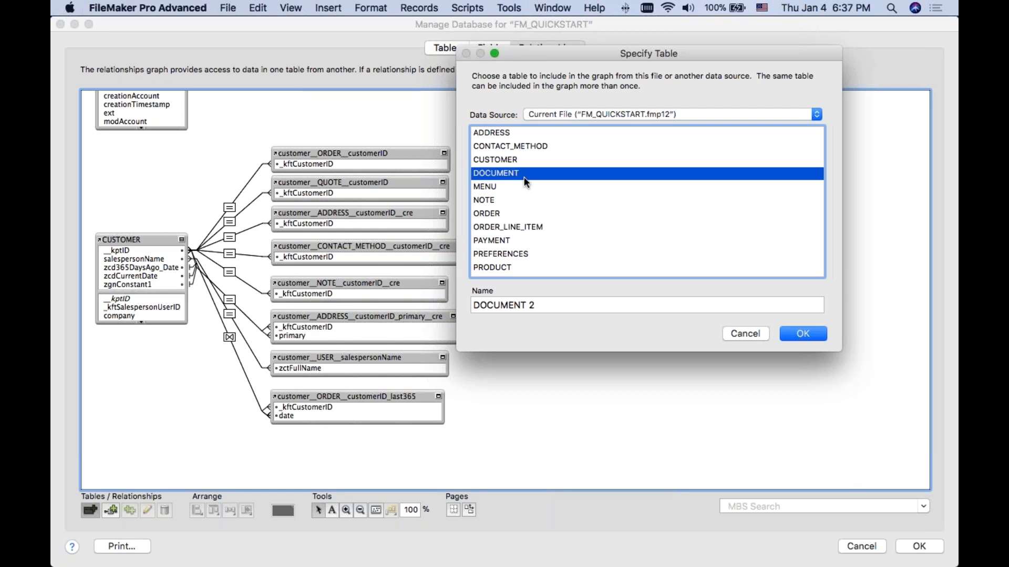
click(744, 334)
Step: Shift the DOCUMENT occurrence slightly and add three more occurrences of the DOCUMENT table to the graph with their default names
scroll(560, 342, up, 10)
drag(276, 108, 288, 106)
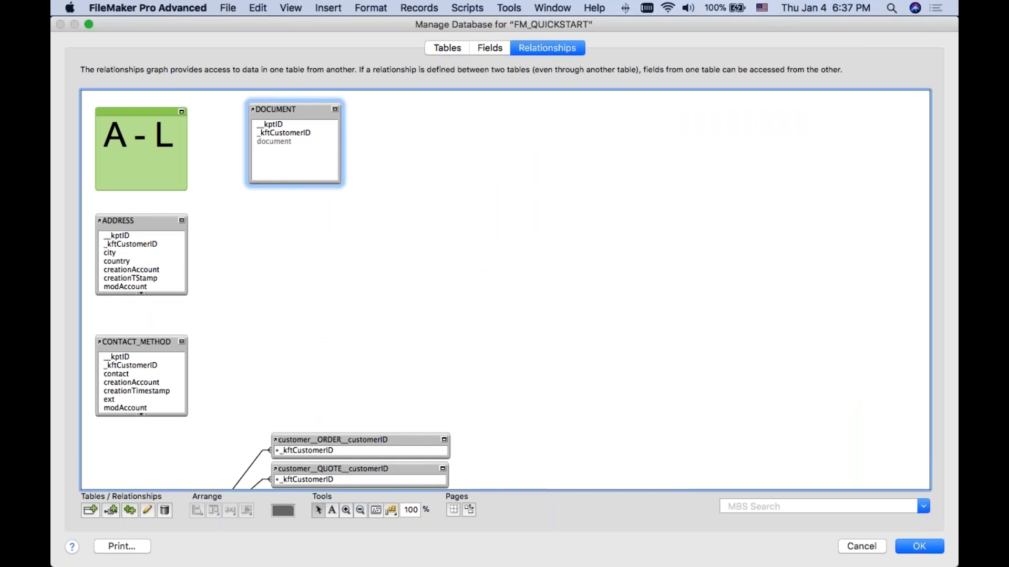
click(90, 514)
click(510, 173)
click(803, 333)
click(83, 513)
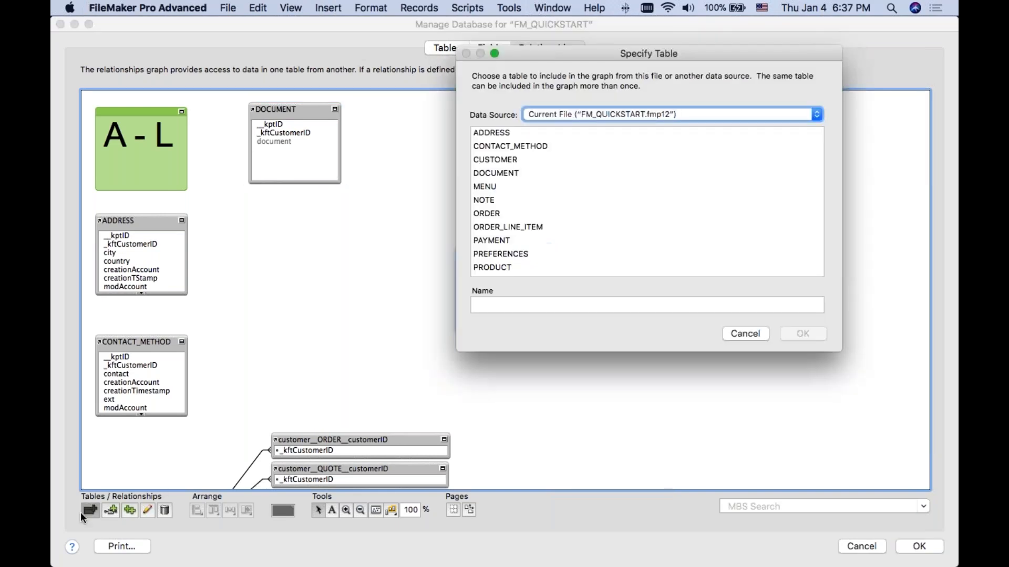
click(496, 173)
click(798, 334)
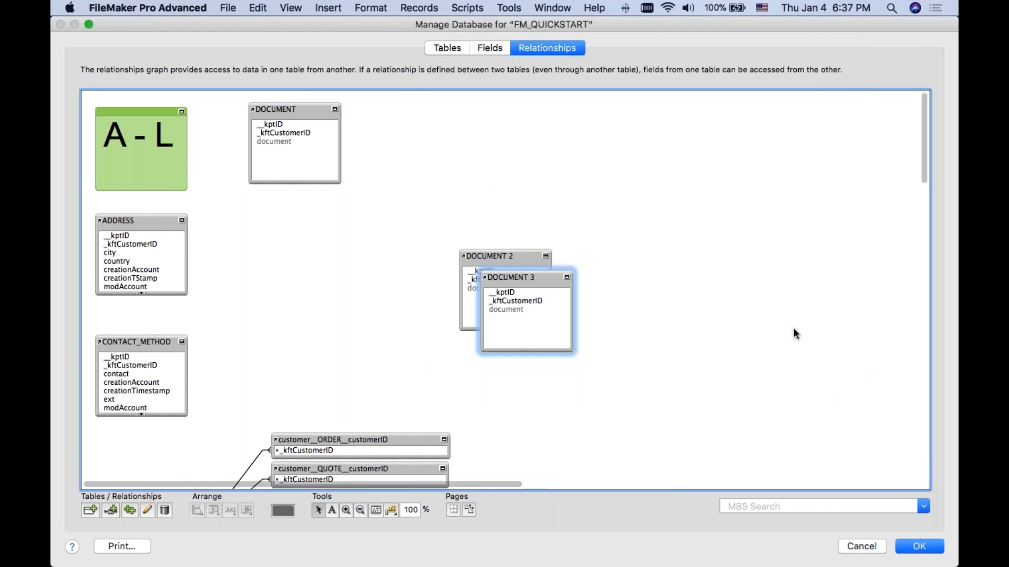
click(91, 510)
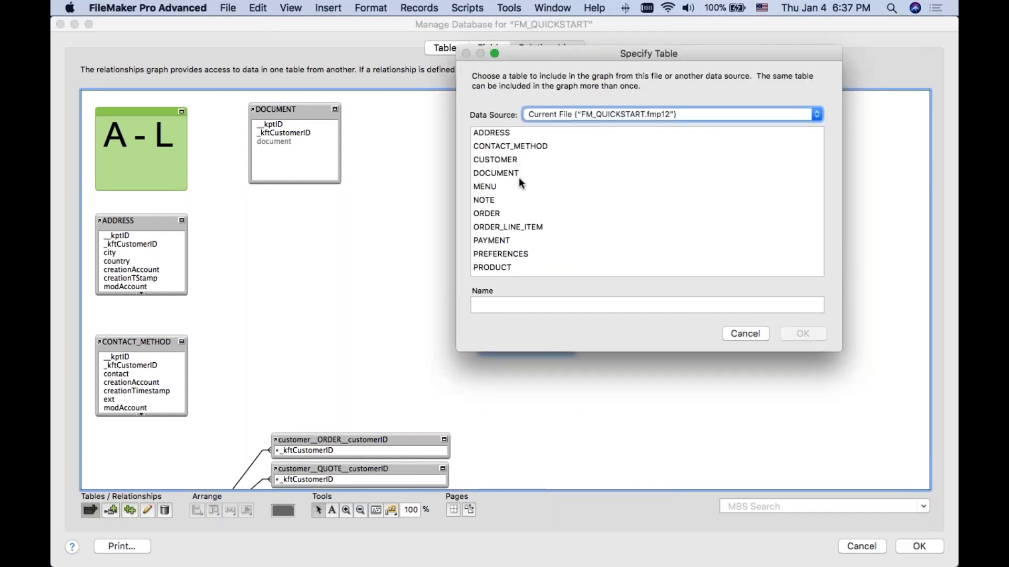
click(519, 175)
click(799, 334)
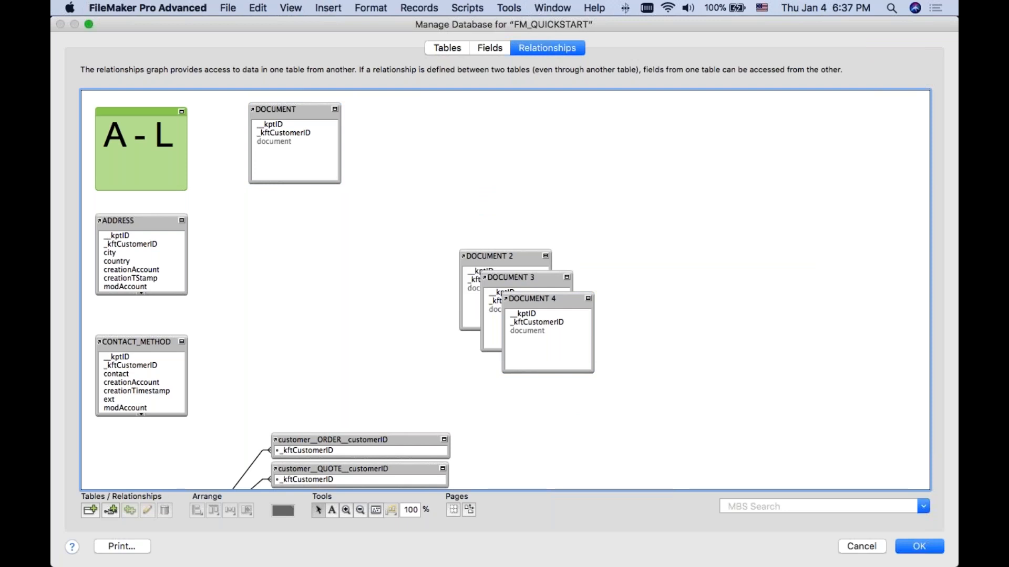
Step: Remove the three extra DOCUMENT occurrences from the relationships graph
drag(709, 405, 541, 282)
key(Delete)
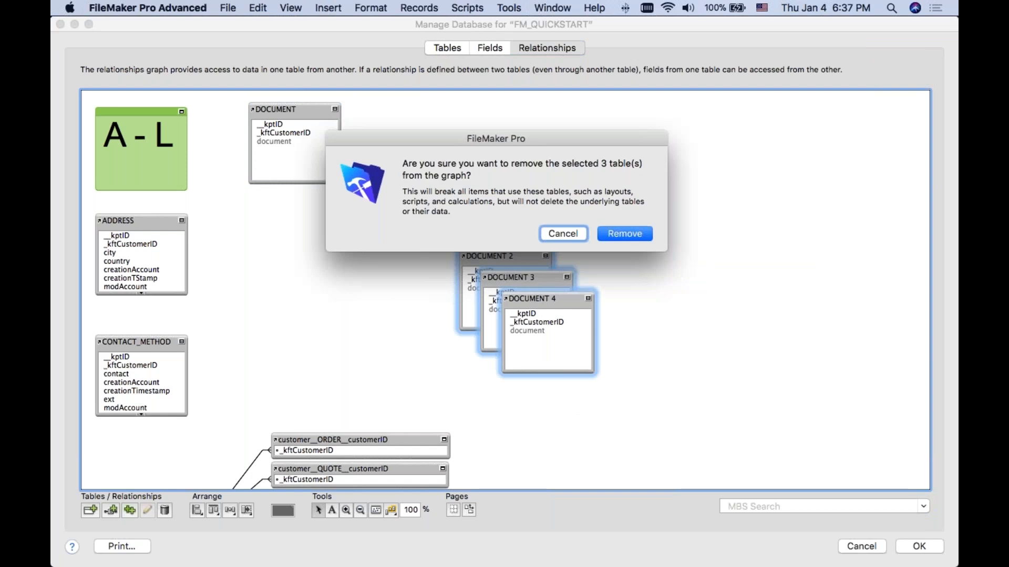
click(624, 234)
scroll(619, 243, down, 5)
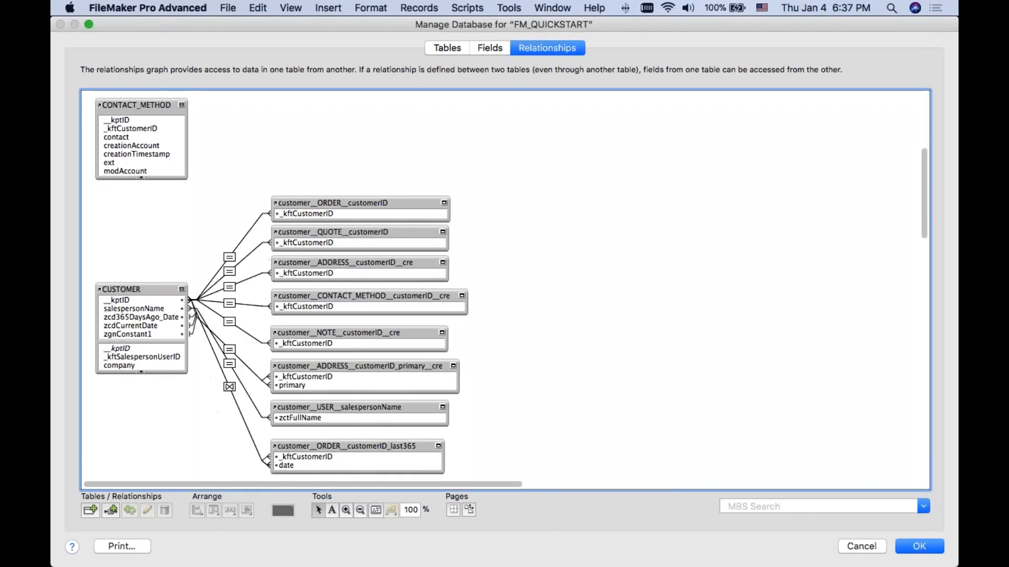
Step: Add another occurrence of the DOCUMENT table to the graph, named customer__DOCUMENT__customerID
scroll(504, 290, down, 1)
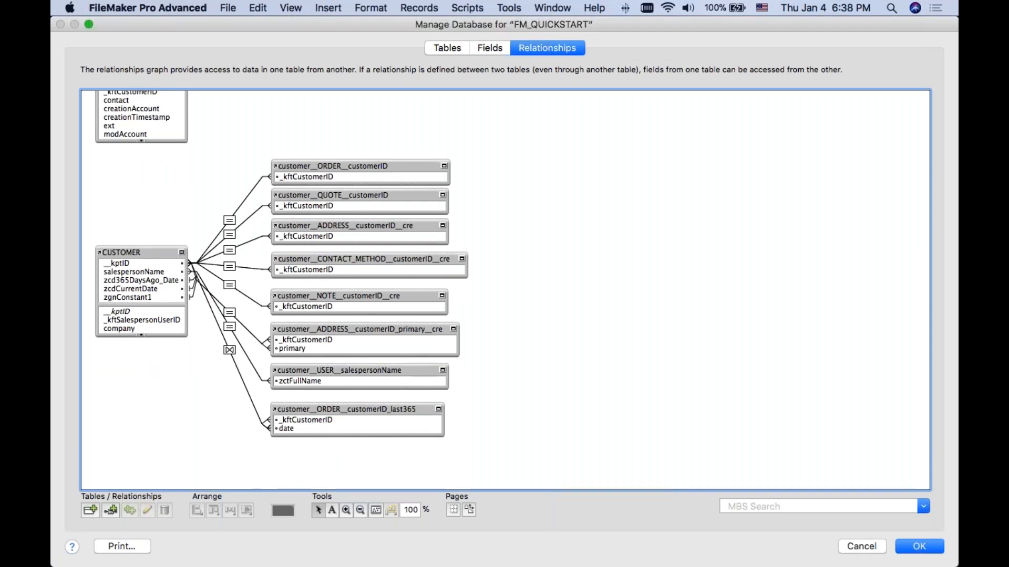
click(92, 510)
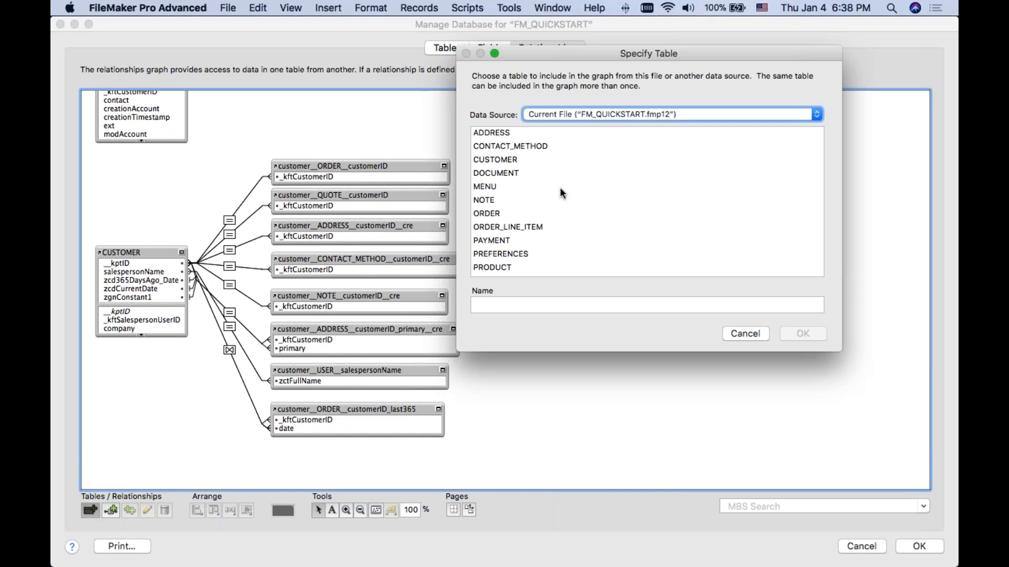
click(505, 174)
click(474, 305)
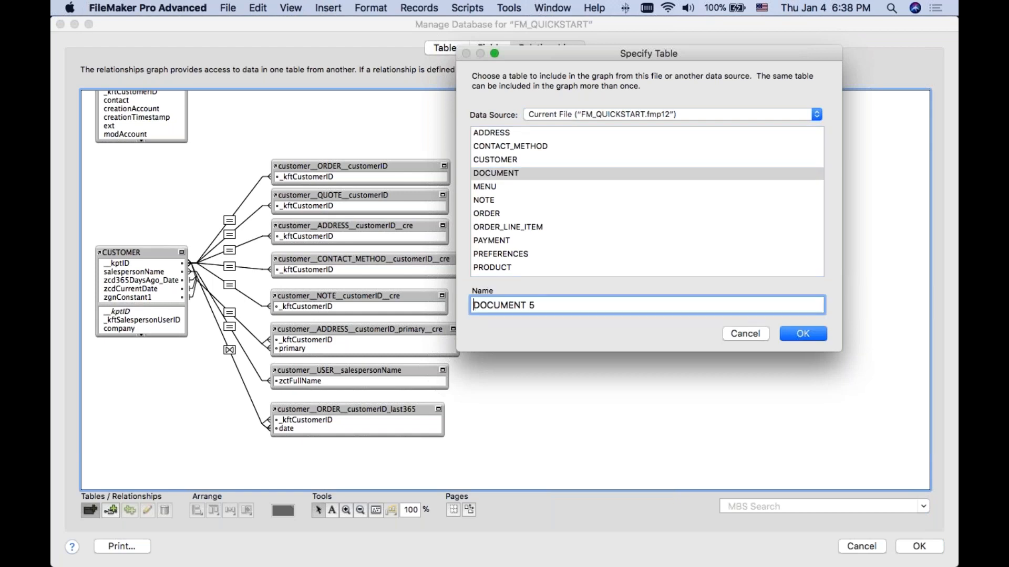
text(customer__)
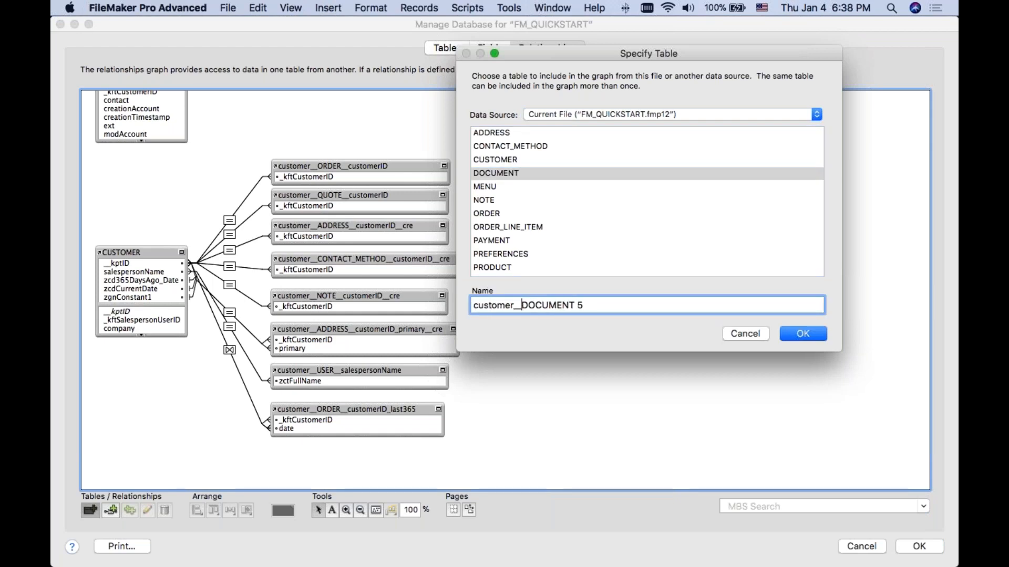
click(652, 301)
key(BackSpace)
key(BackSpace)
text(__)
text(customerID)
click(784, 336)
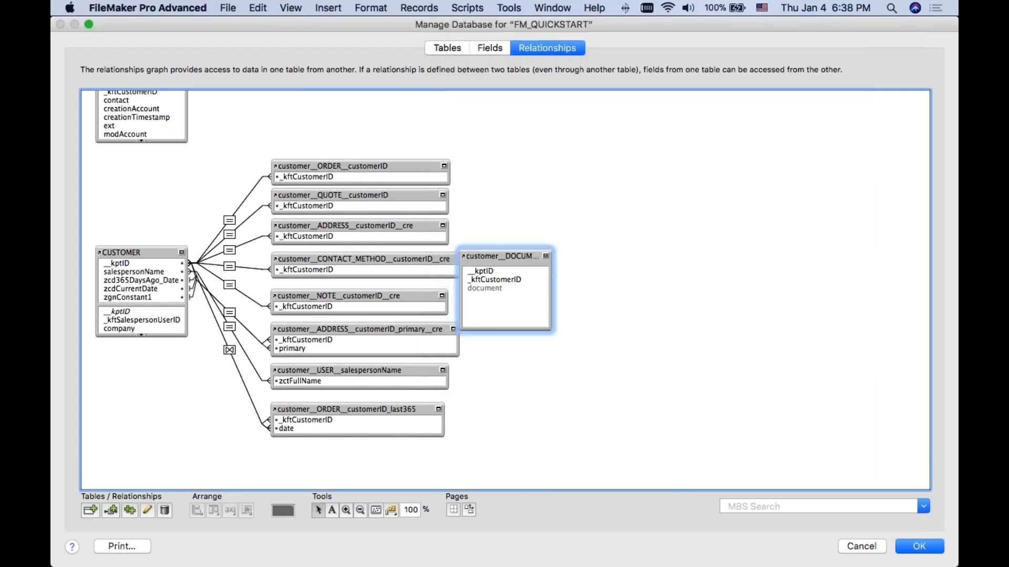
Step: Widen the customer__DOCUMENT__customerID occurrence to show its full name and place it directly below customer__ORDER__customerID_last365
drag(552, 276, 628, 277)
drag(568, 256, 381, 448)
key(Down)
scroll(504, 289, down, 2)
key(super+Down)
click(306, 428)
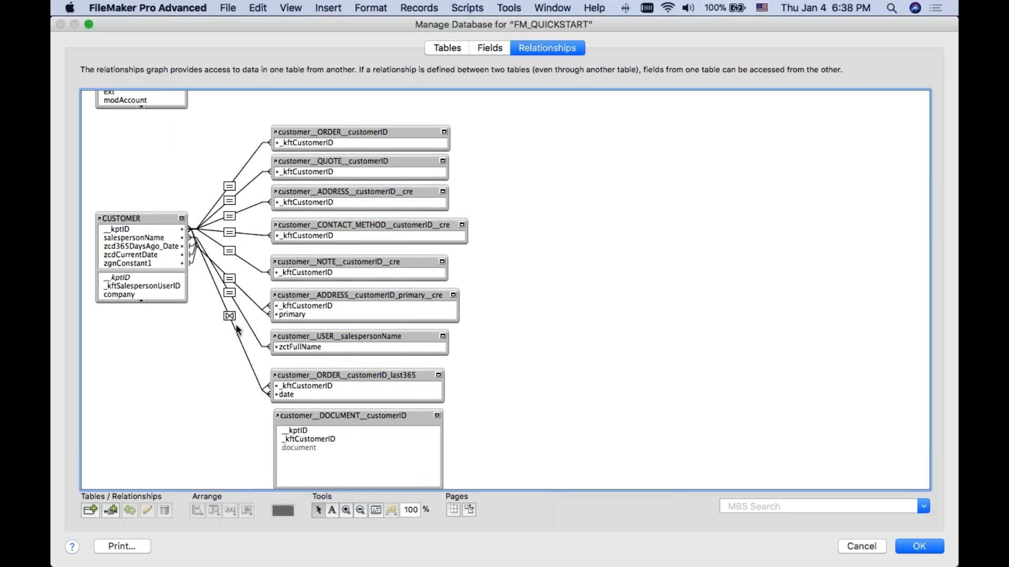
Step: Relate CUSTOMER to customer__DOCUMENT__customerID, matching __kptID in CUSTOMER to _kftCustomerID with the equals operator
click(297, 431)
drag(297, 431, 137, 263)
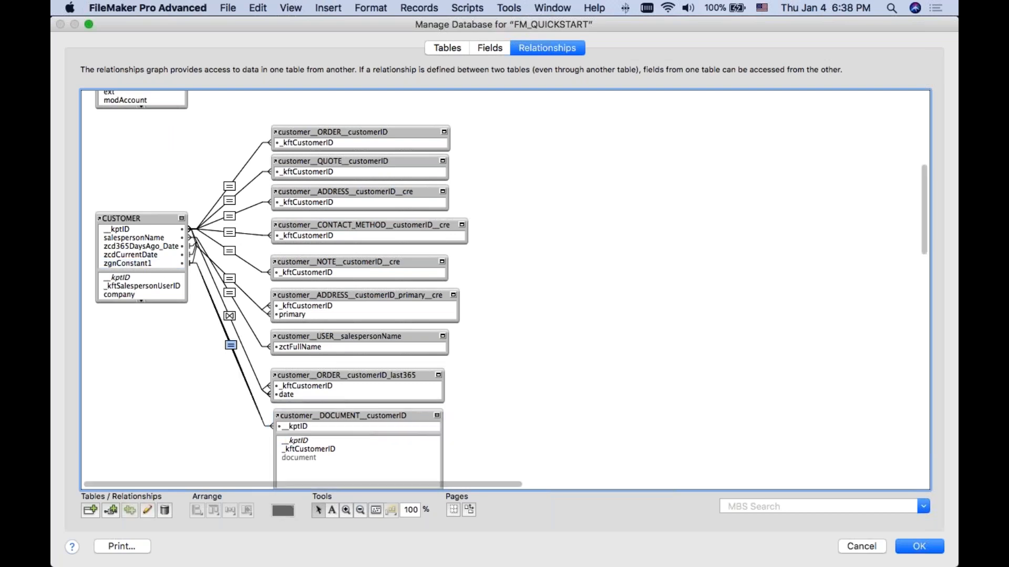
double_click(226, 357)
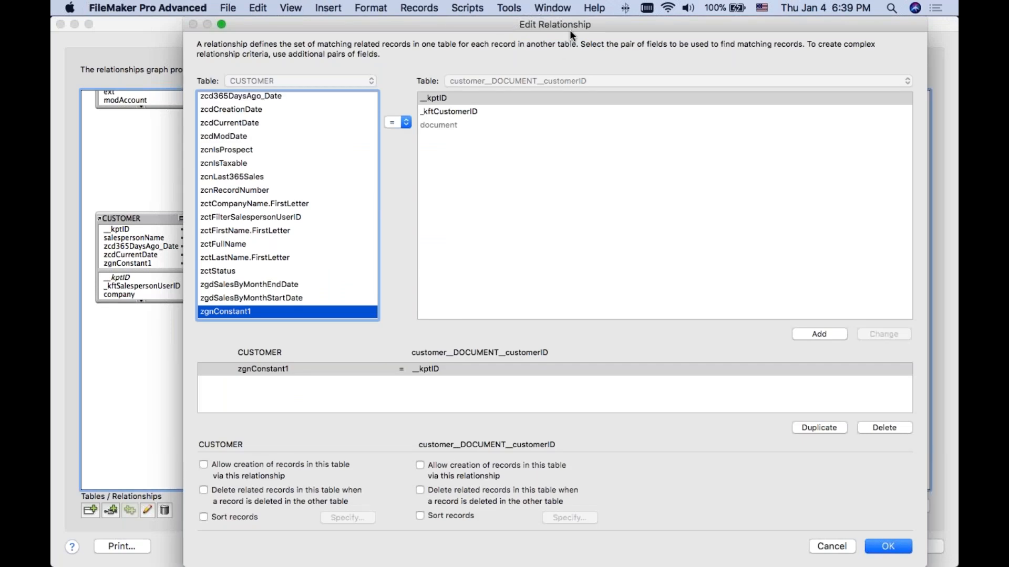
drag(569, 29, 503, 26)
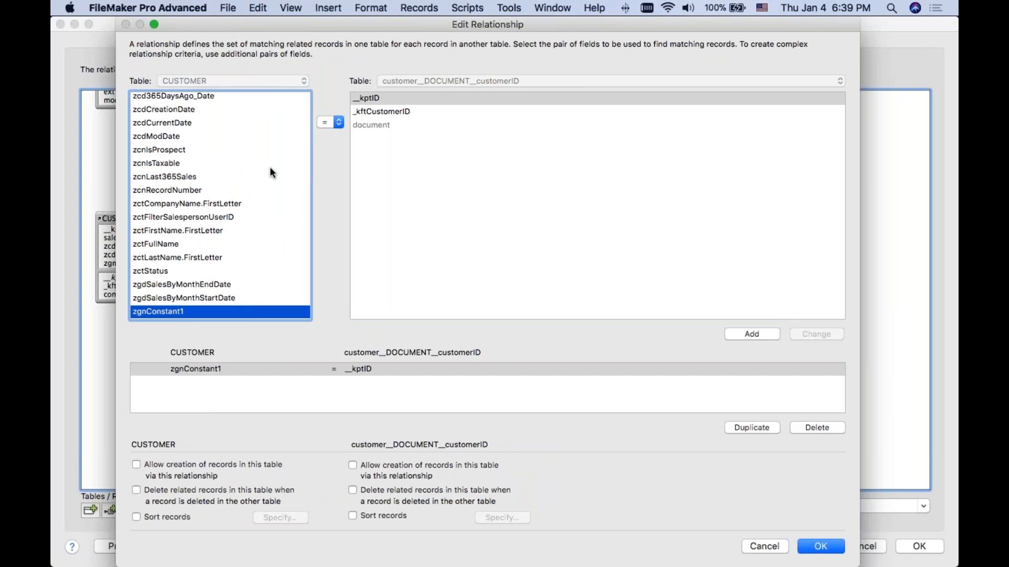
scroll(270, 166, up, 15)
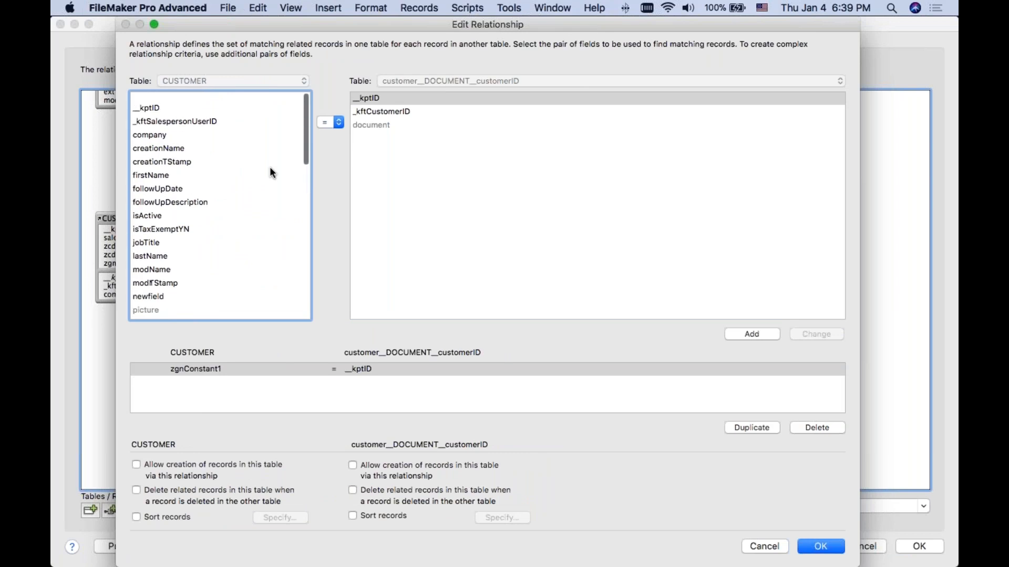
click(172, 98)
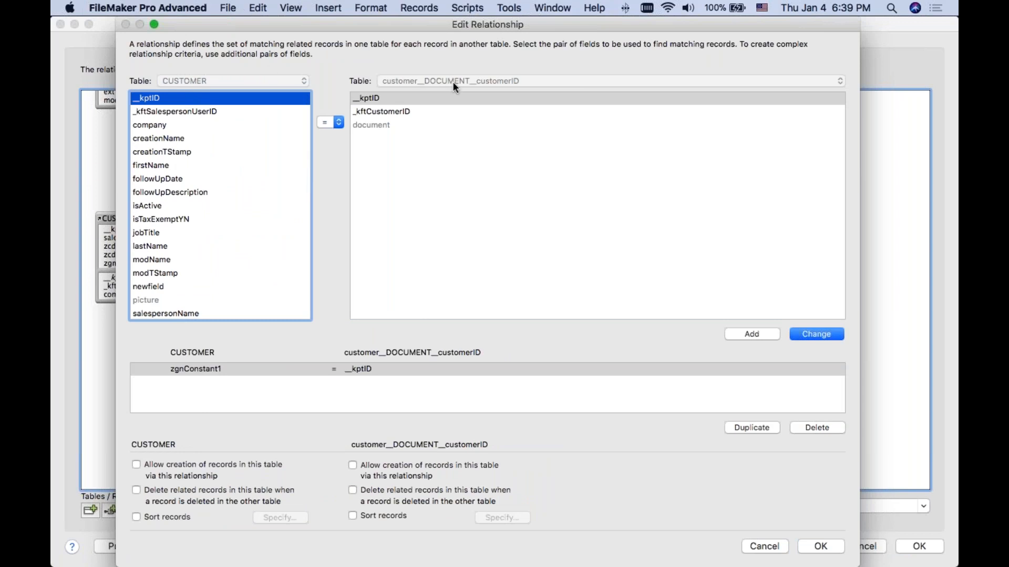
click(468, 112)
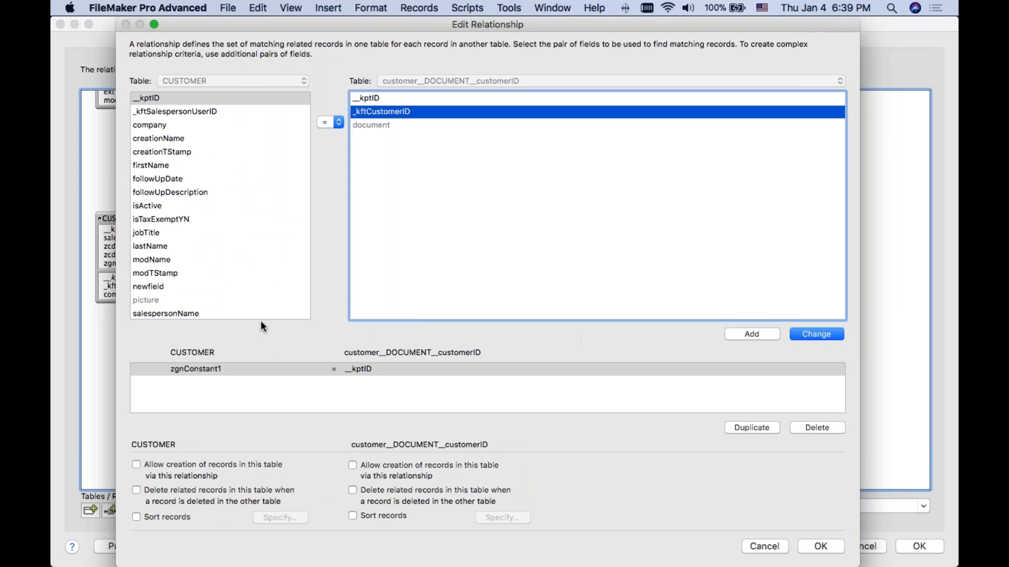
click(825, 334)
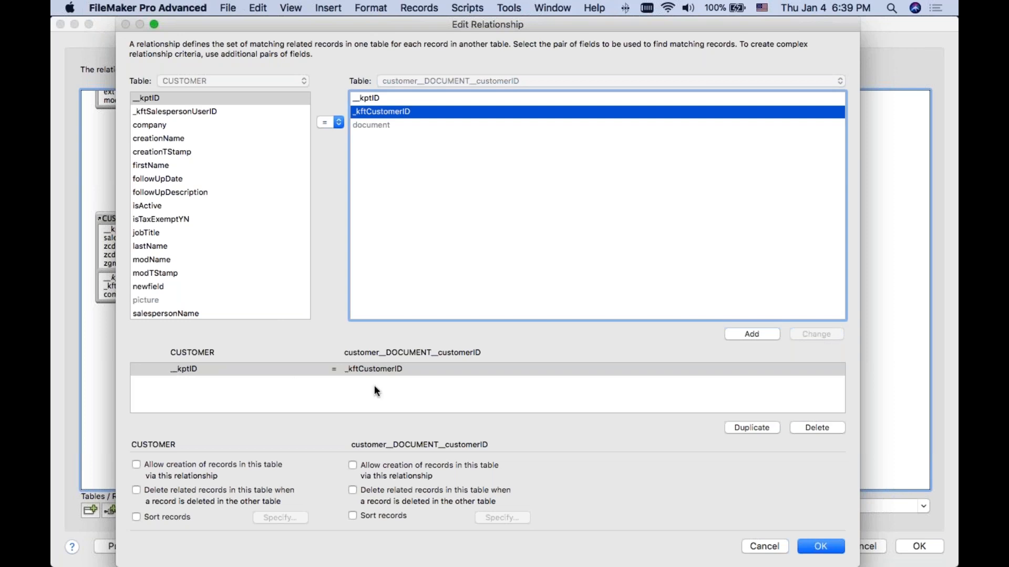
click(802, 545)
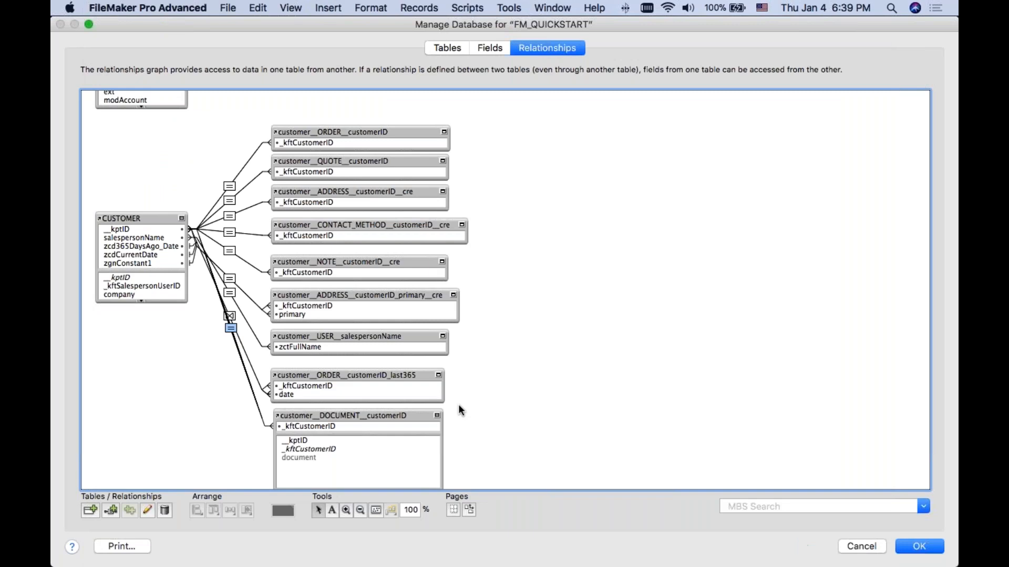
Step: Collapse the customer__DOCUMENT__customerID occurrence to its match field and save the database definition
click(436, 415)
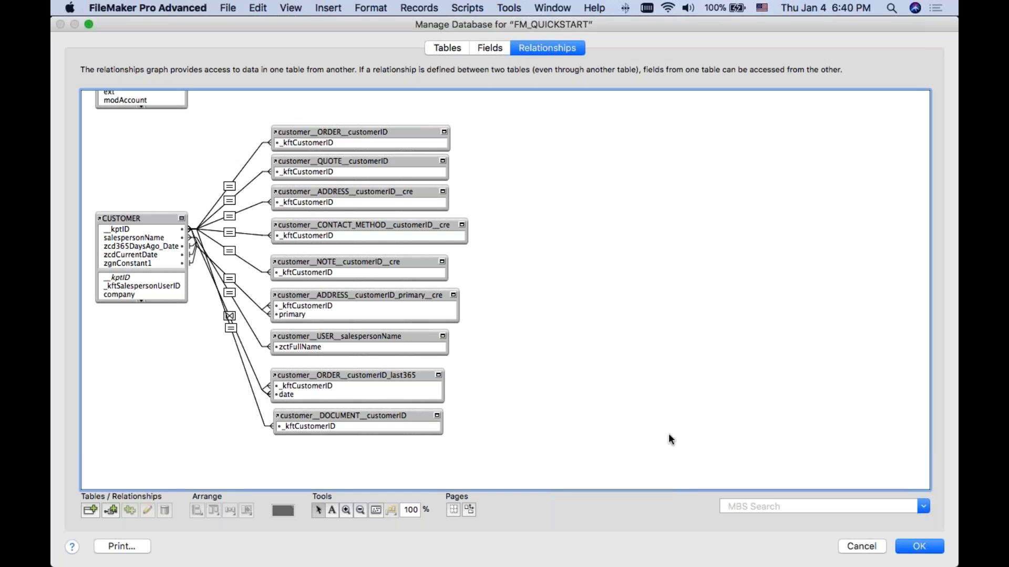
click(911, 543)
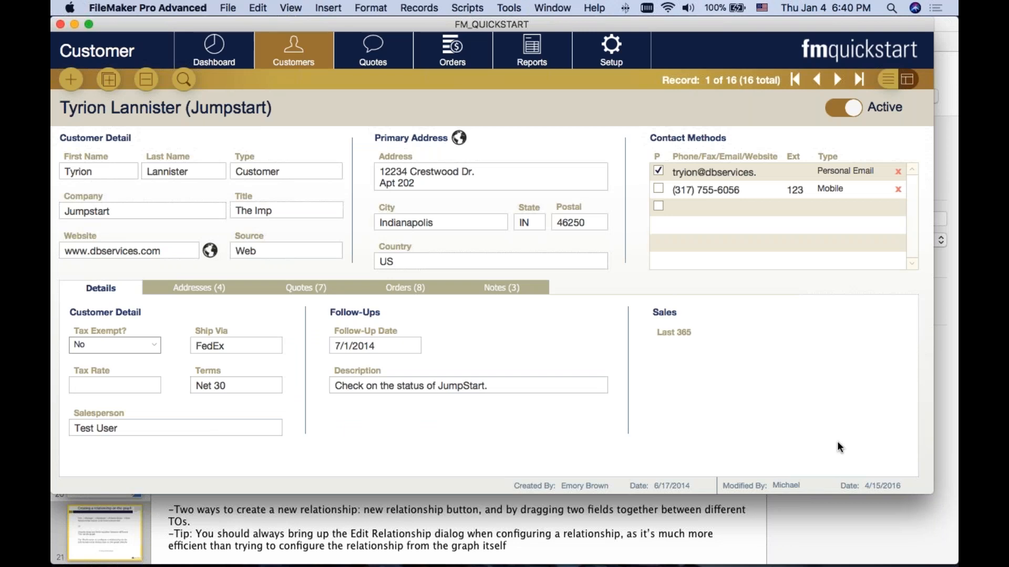
Step: Reopen the relationships graph, review the CUSTOMER table occurrence group, and close it without saving
key(super+shift+d)
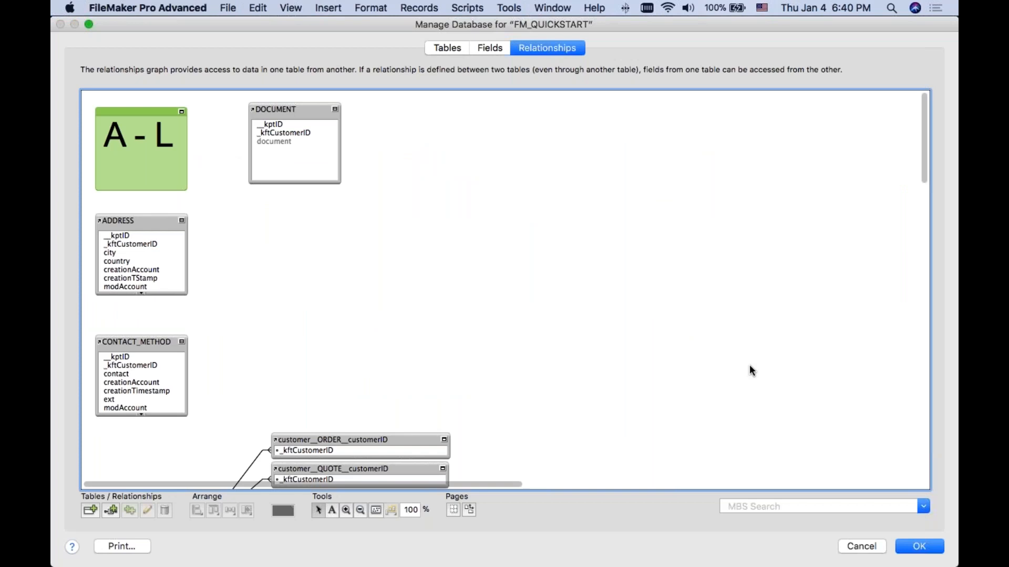
scroll(751, 371, down, 10)
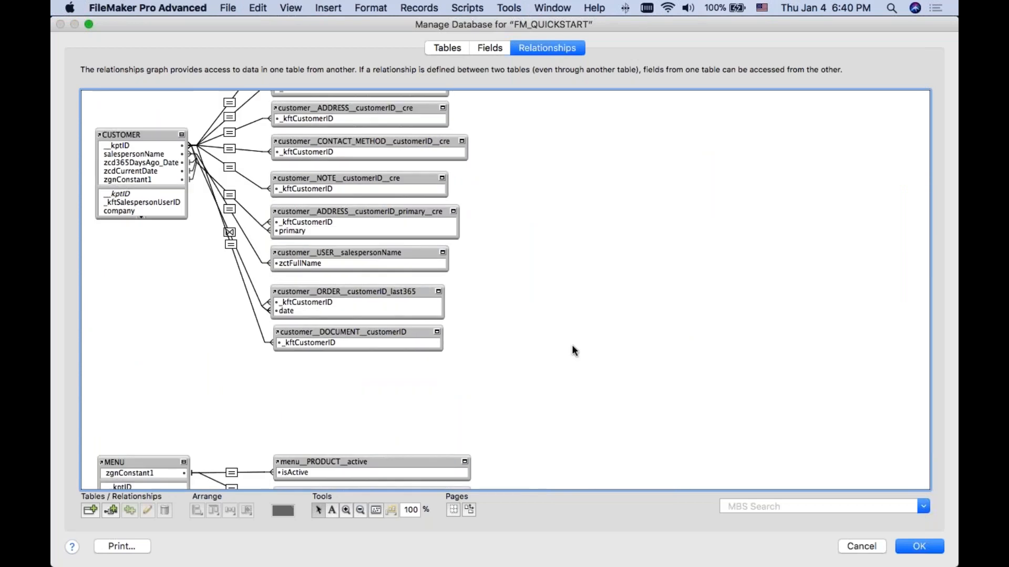
scroll(565, 347, up, 2)
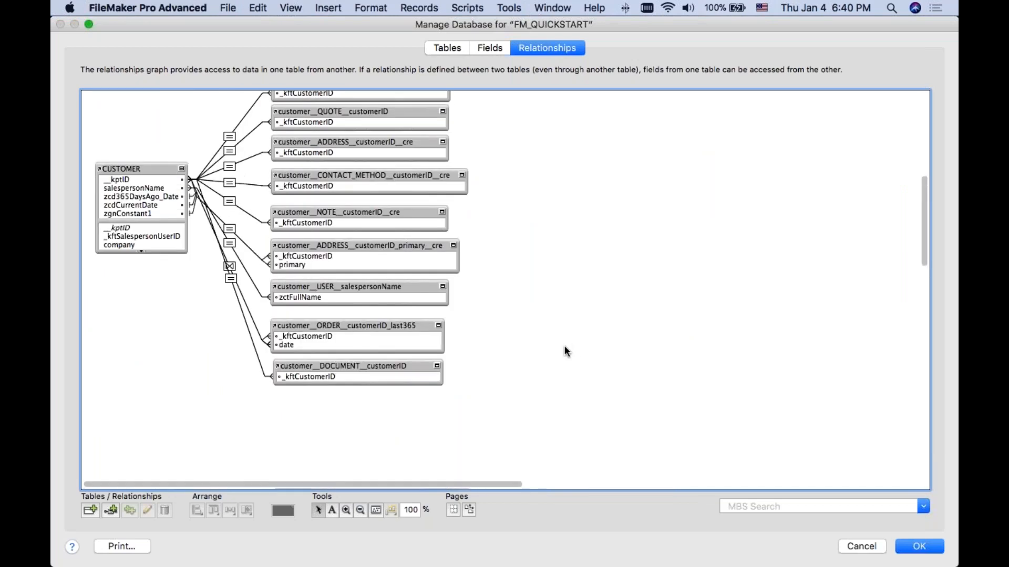
click(863, 547)
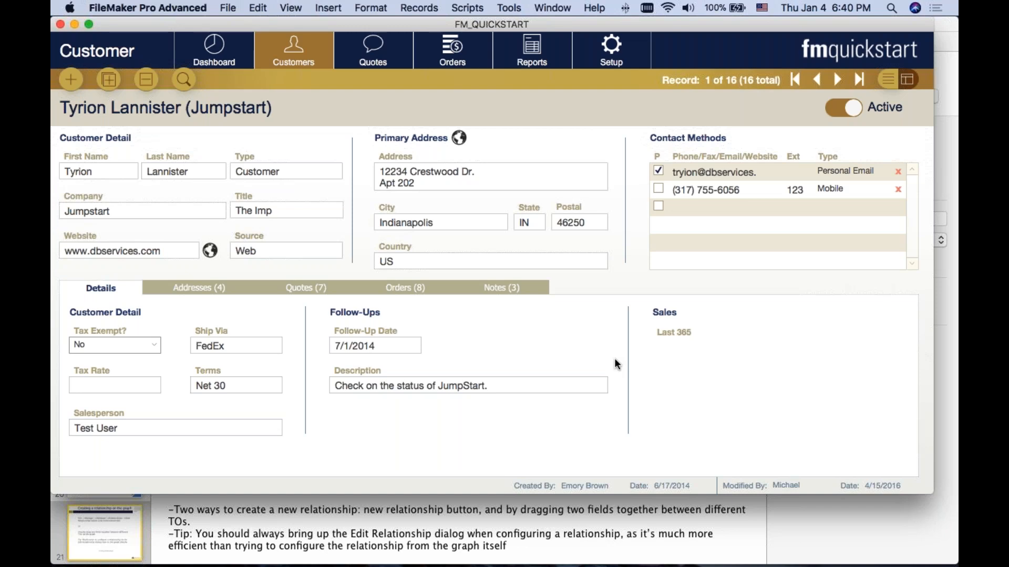
Step: Put the Customer layout into Layout mode and unlock the tab control that holds the Notes tab
key(super+l)
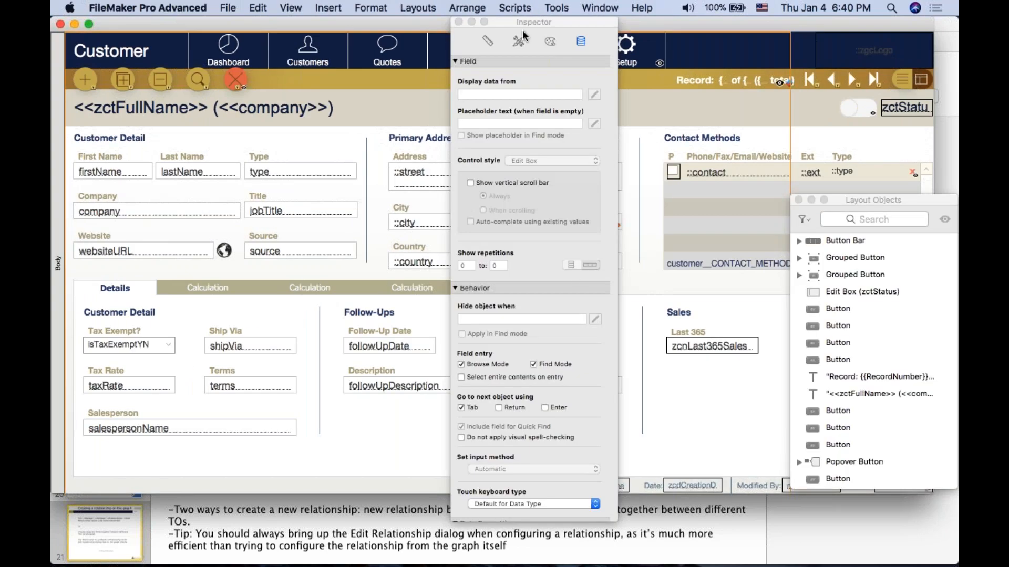
drag(522, 34, 703, 33)
click(536, 288)
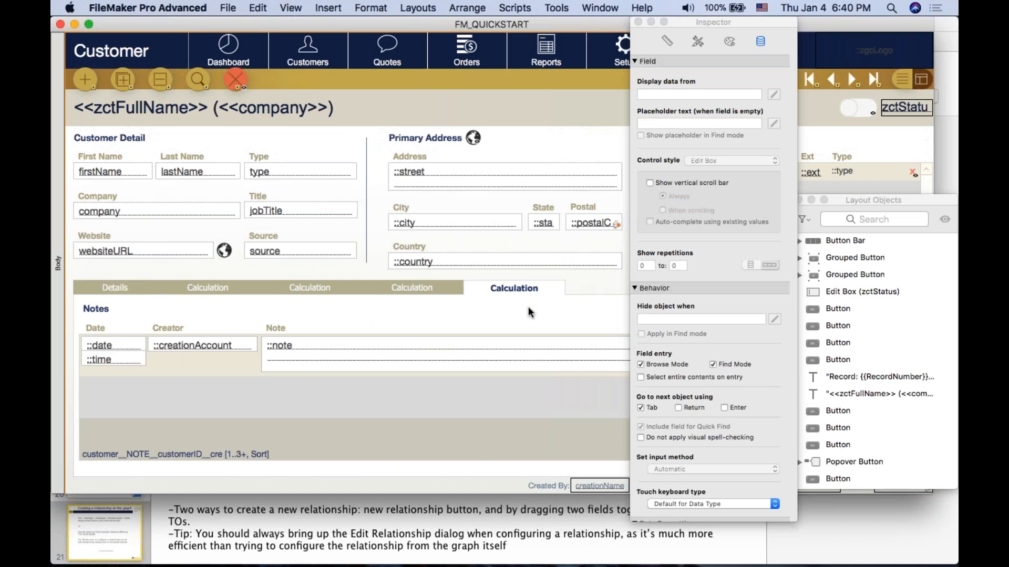
click(528, 306)
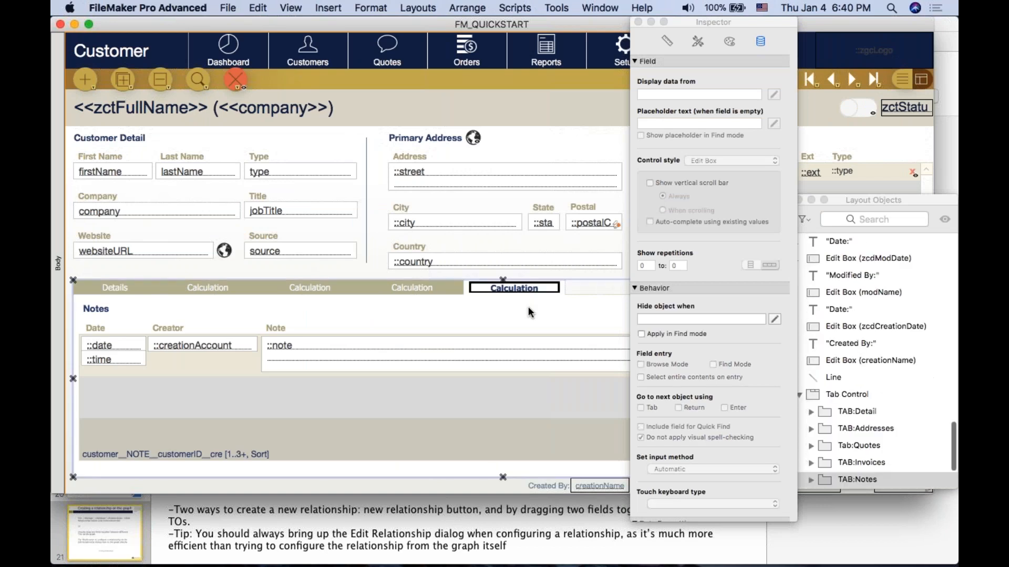
click(417, 8)
mouse_move(461, 12)
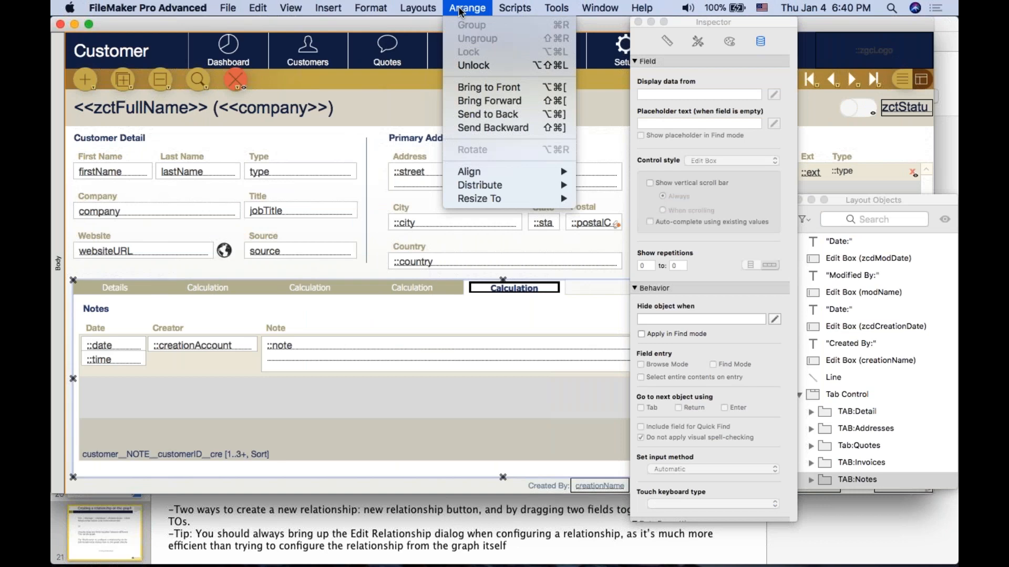
click(473, 65)
Step: Add a tab named Documents to the tab control and move the Inspector clear of the layout
double_click(429, 320)
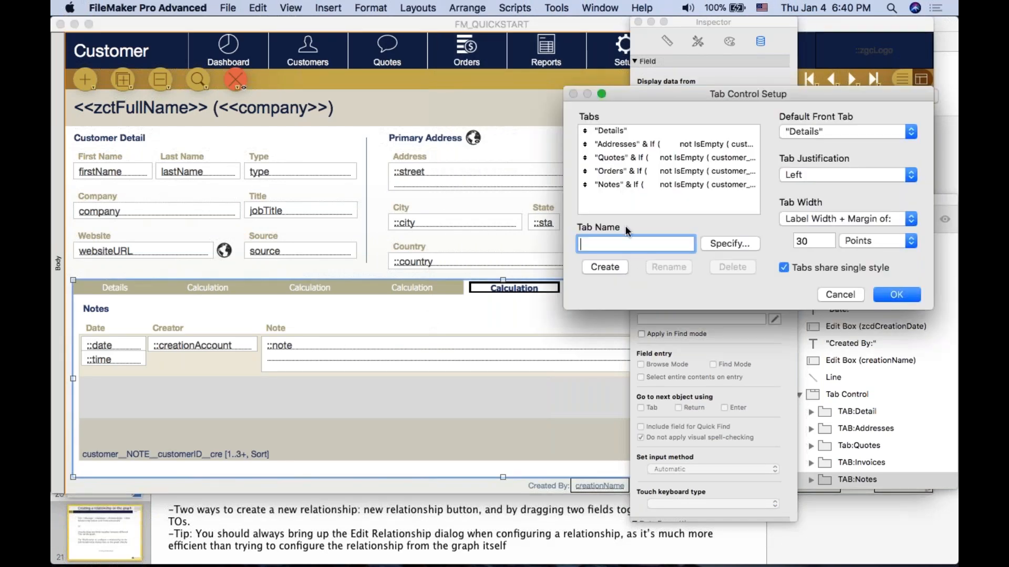
text(Documents)
key(Return)
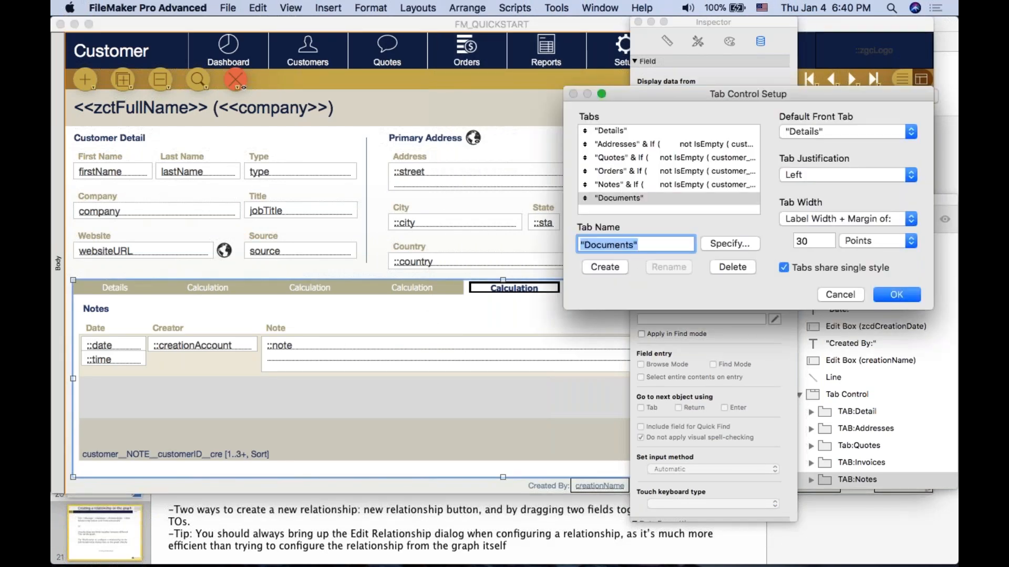
click(896, 294)
drag(722, 27, 956, 23)
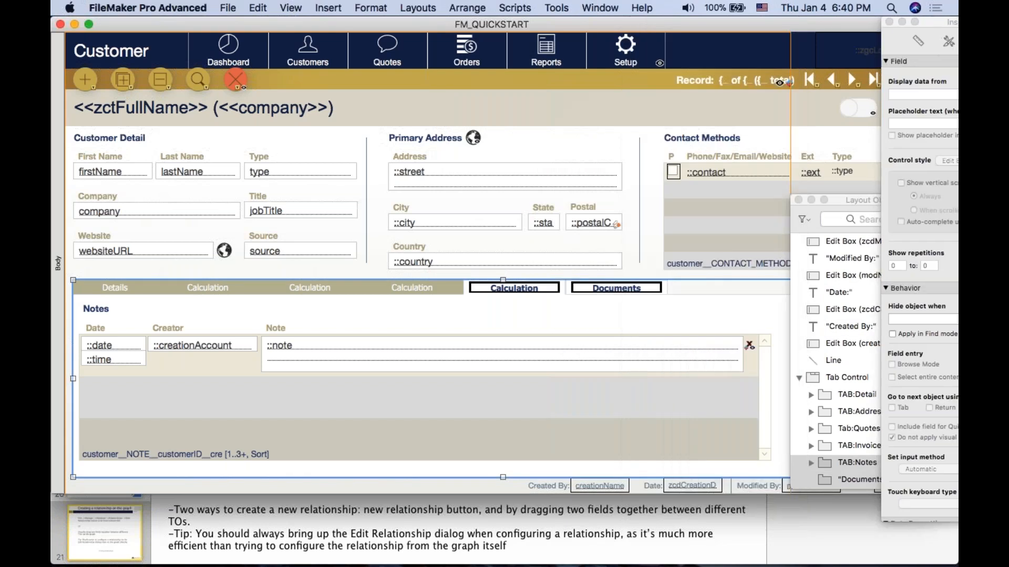
Step: Draw a seven-row portal across the middle of the empty Documents tab
click(606, 291)
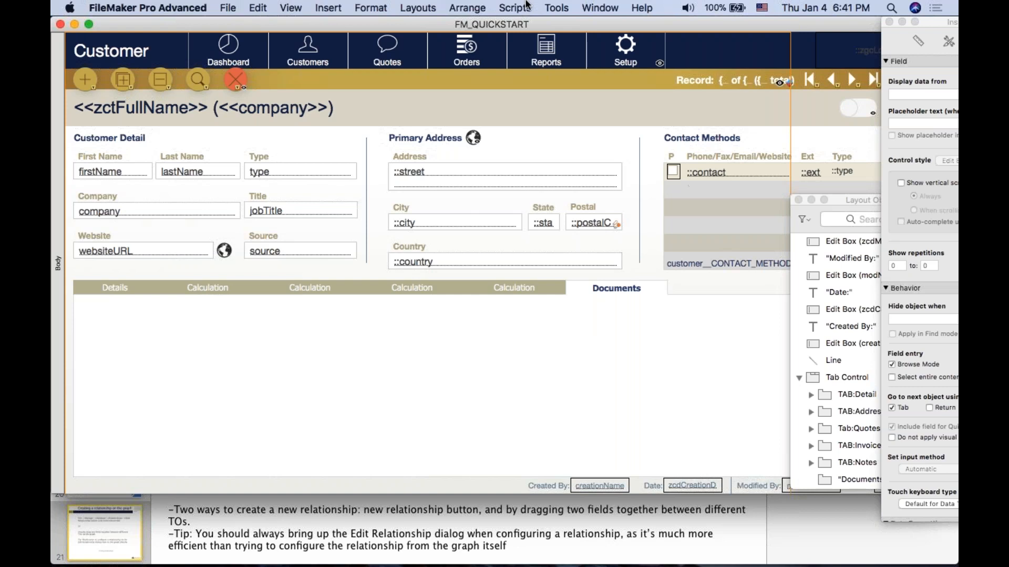
key(super+alt+s)
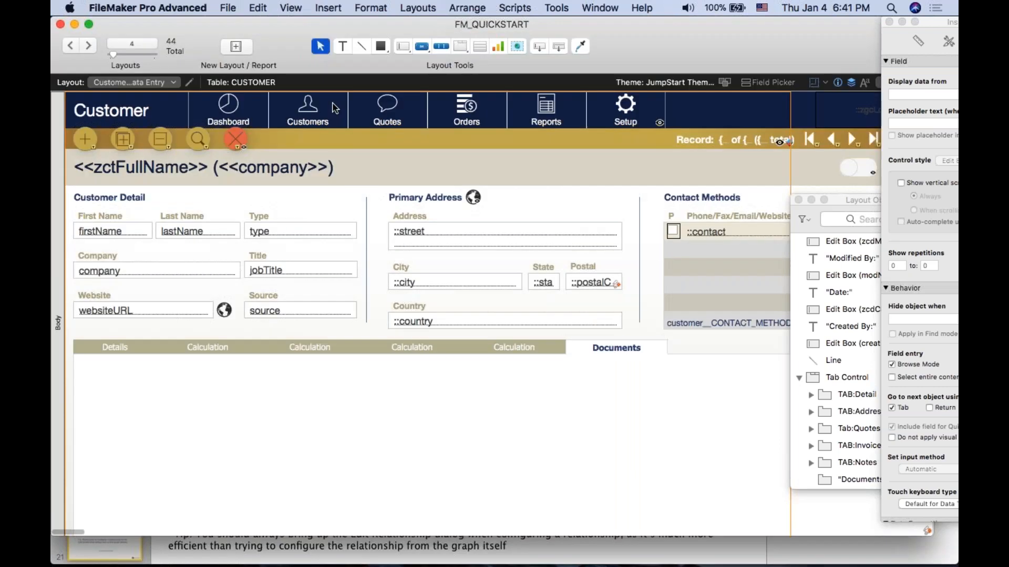
click(481, 46)
drag(172, 371, 659, 500)
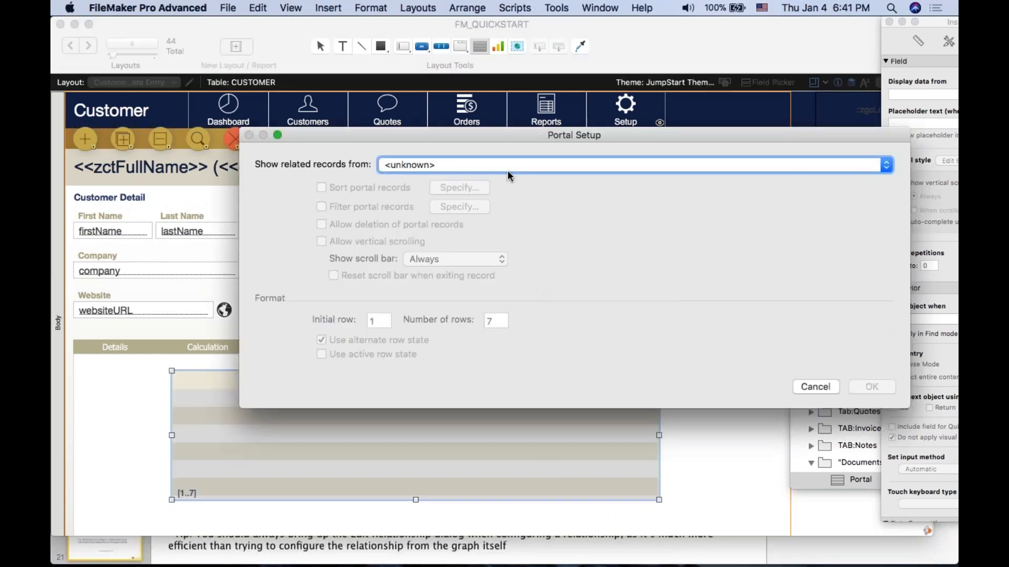
drag(499, 133, 493, 131)
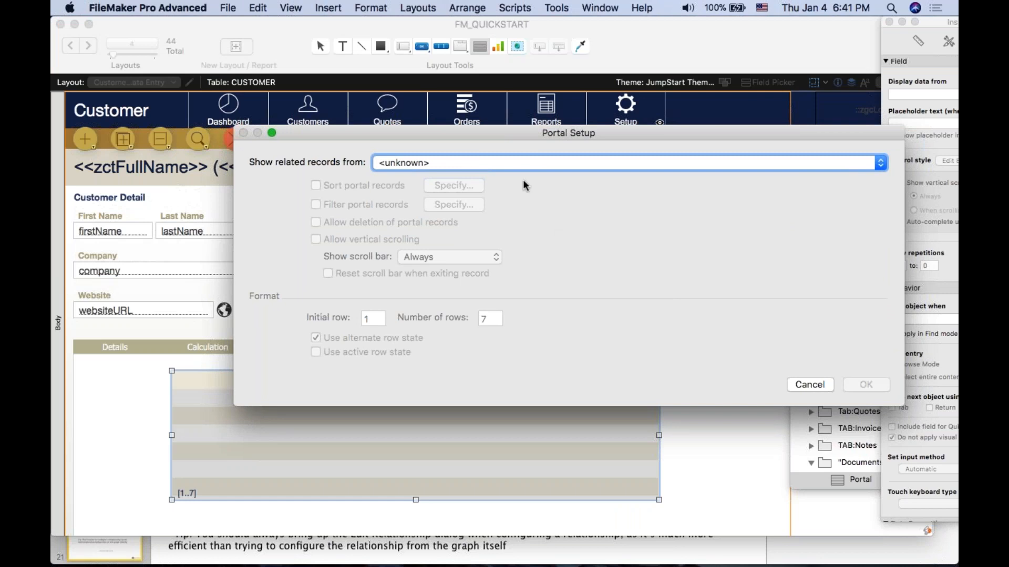
Step: Set the portal to show related records from customer__DOCUMENT__customerID and allow vertical scrolling
click(517, 161)
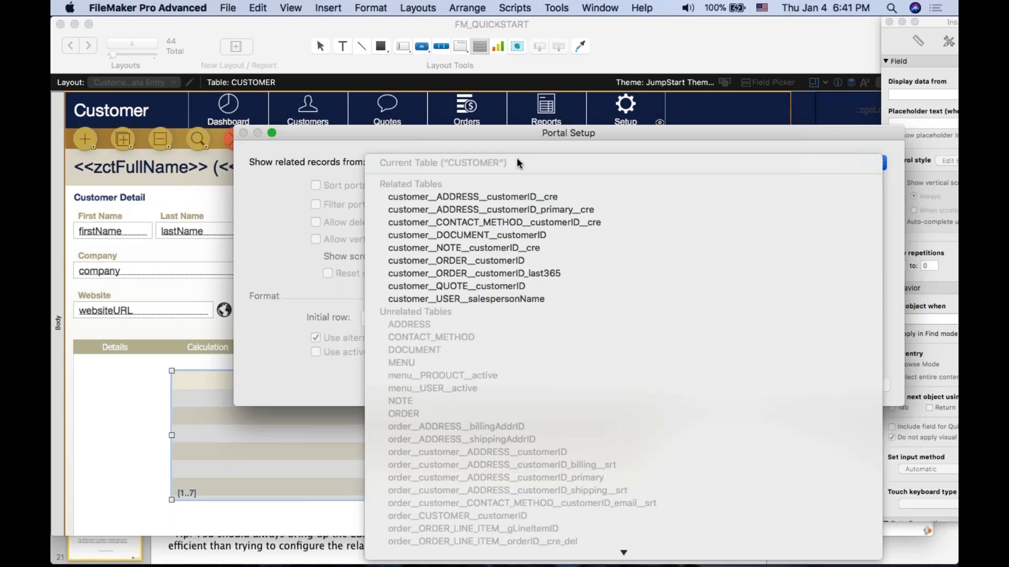
click(505, 141)
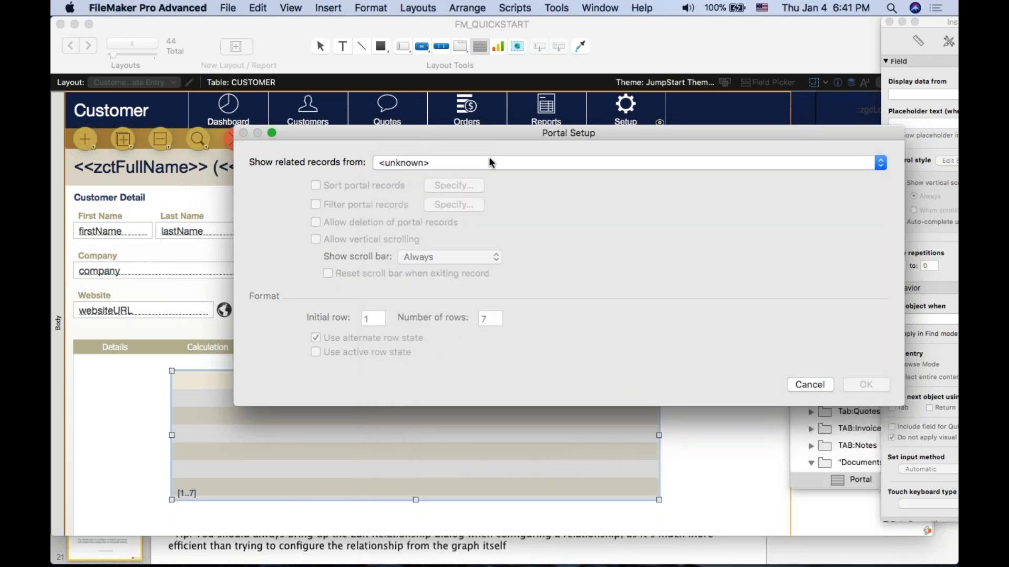
click(489, 158)
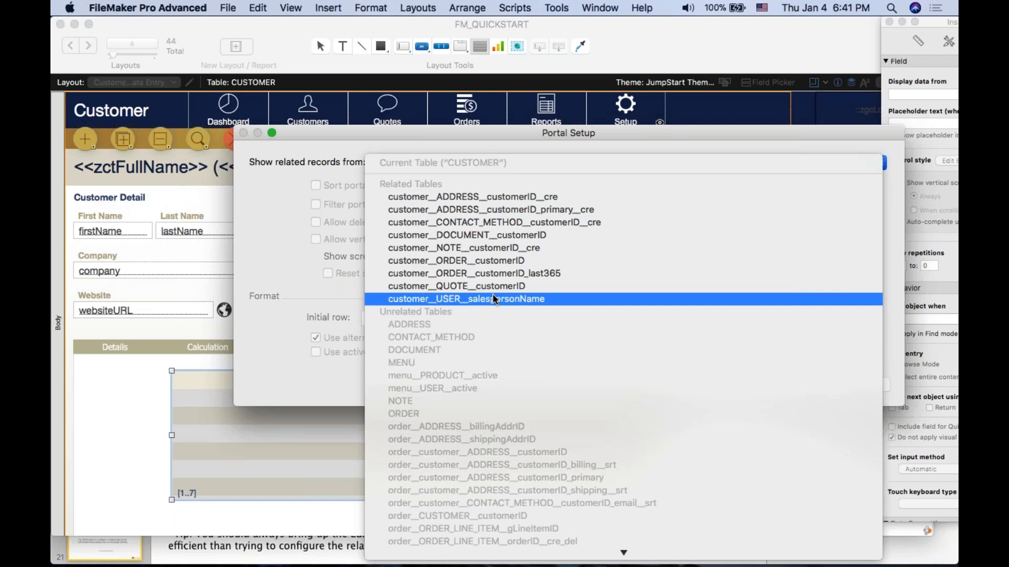
click(503, 235)
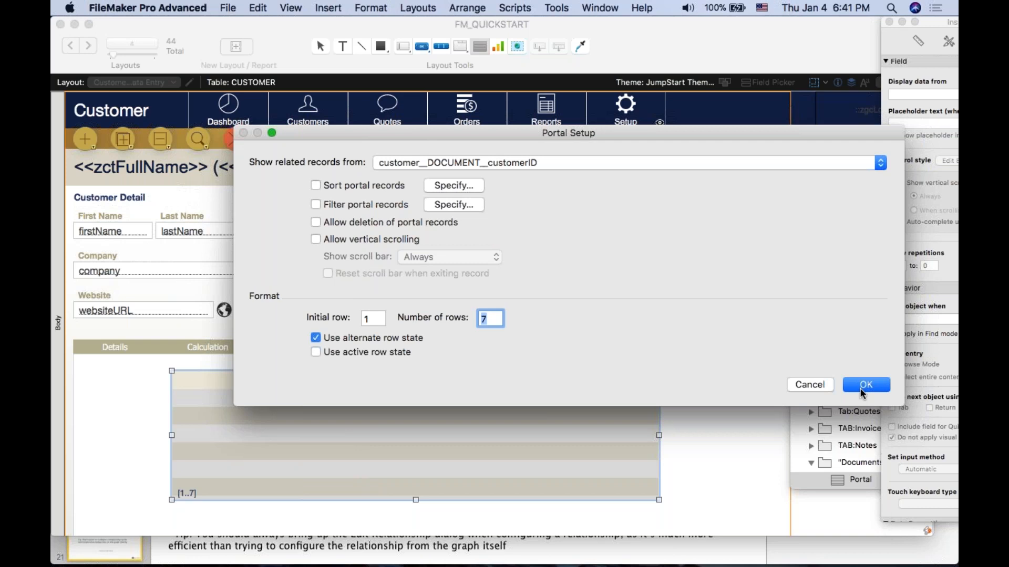
click(415, 244)
click(866, 385)
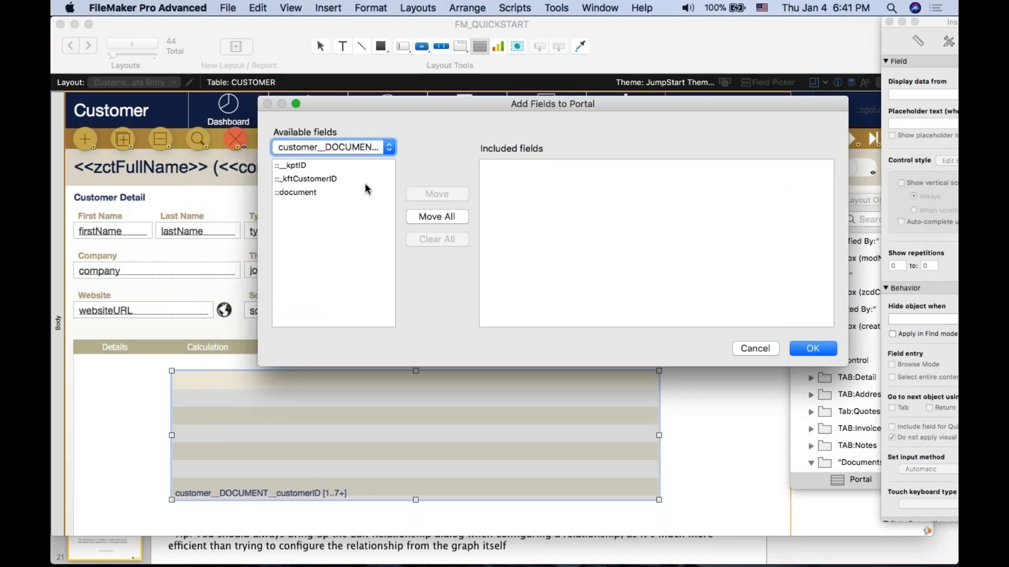
Step: Add the document field to the portal and switch the Customer layout to Browse mode
double_click(336, 193)
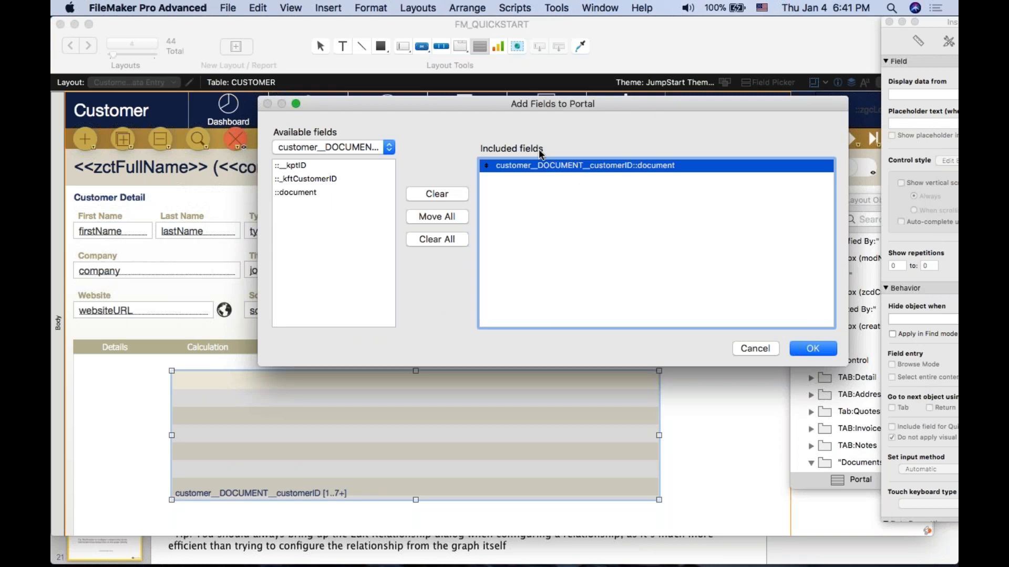
click(822, 349)
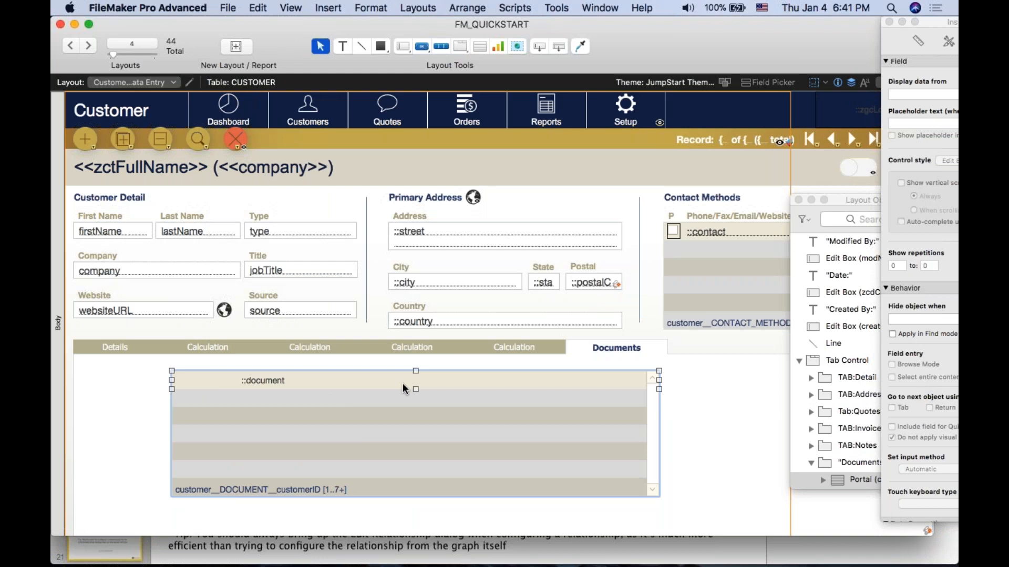
click(329, 380)
click(397, 419)
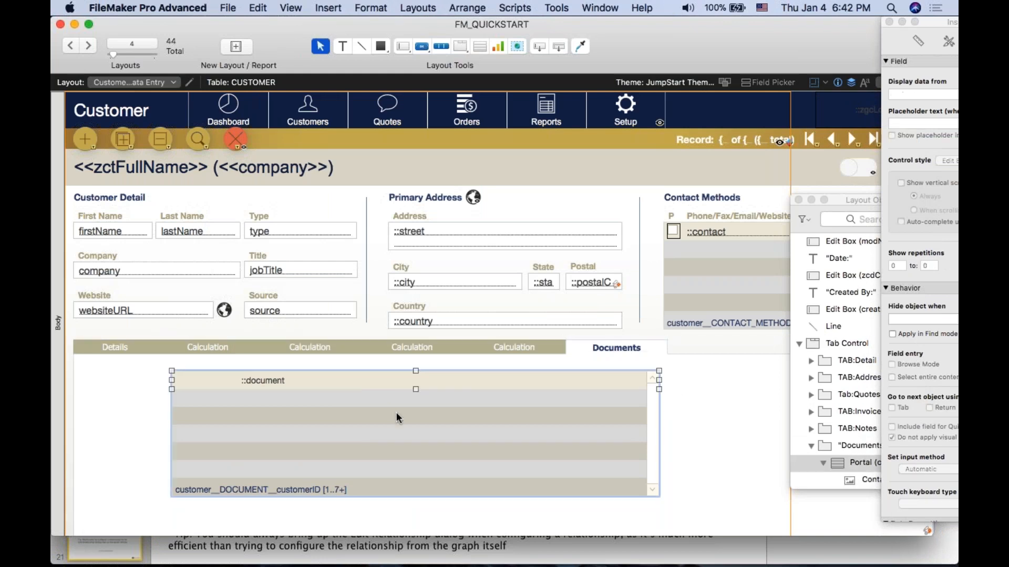
key(super+b)
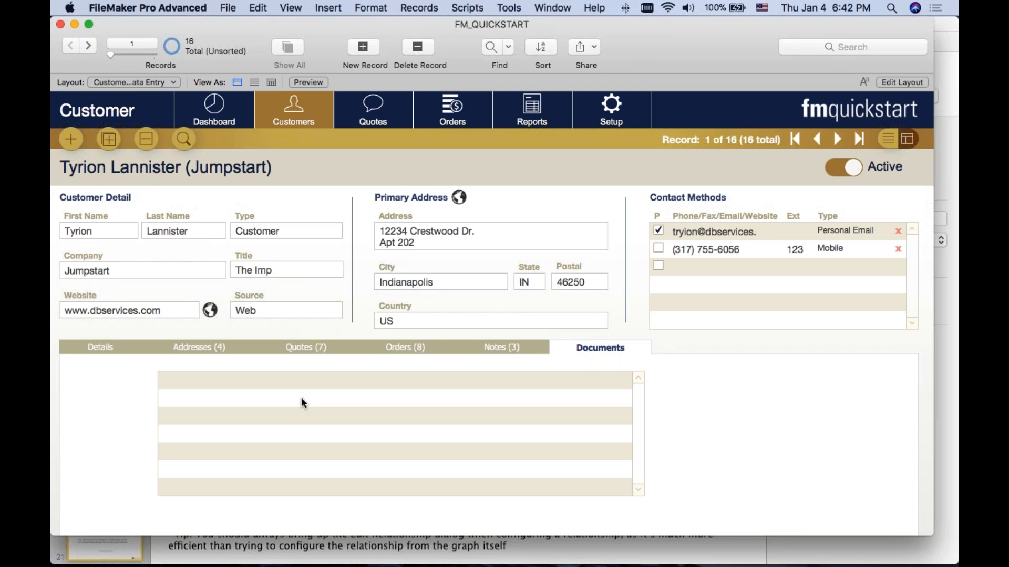
Step: Allow creation of records in customer__DOCUMENT__customerID via its relationship to CUSTOMER and save the database changes
key(shift+super+d)
scroll(301, 397, down, 2)
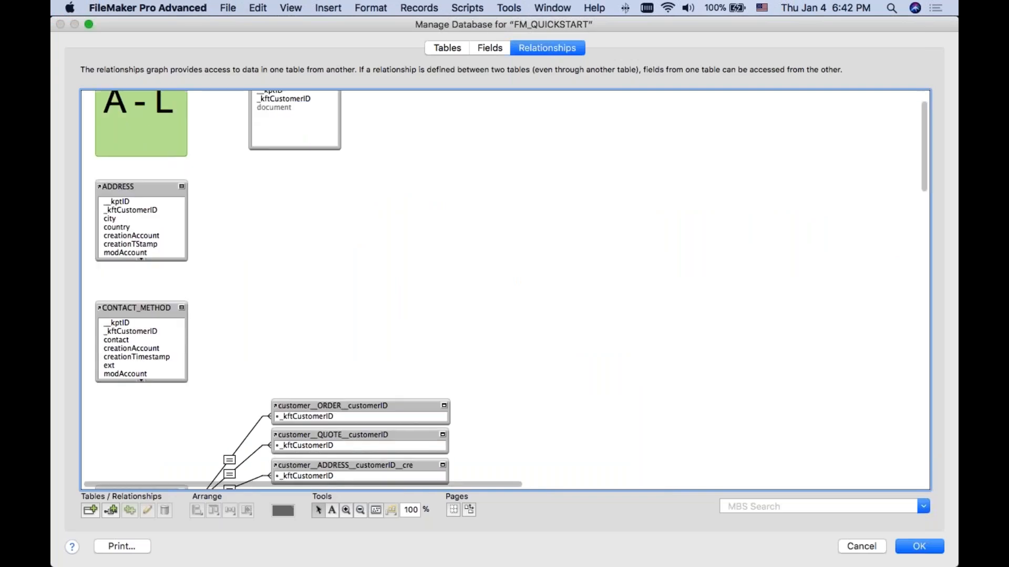
scroll(301, 397, down, 5)
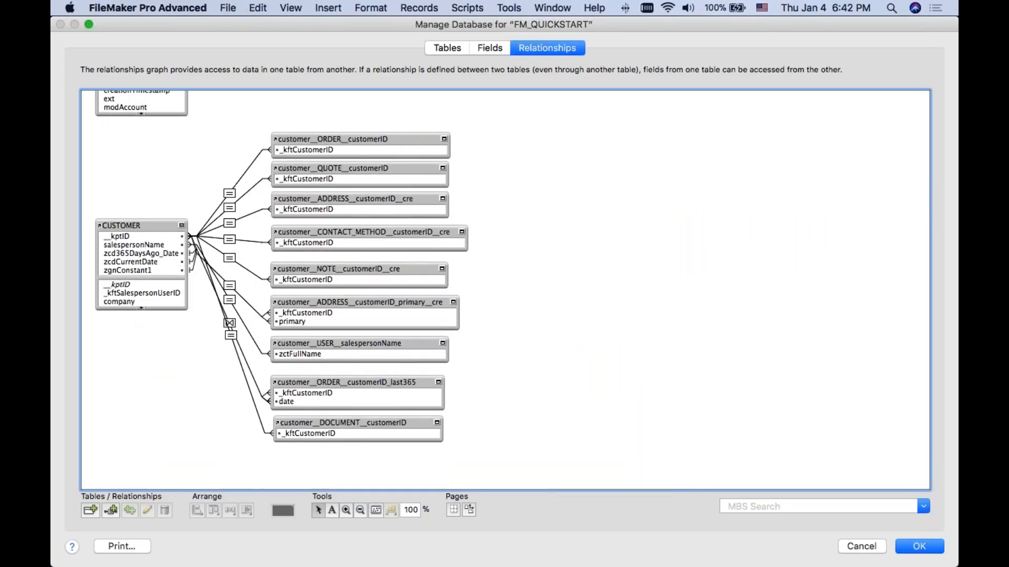
double_click(230, 335)
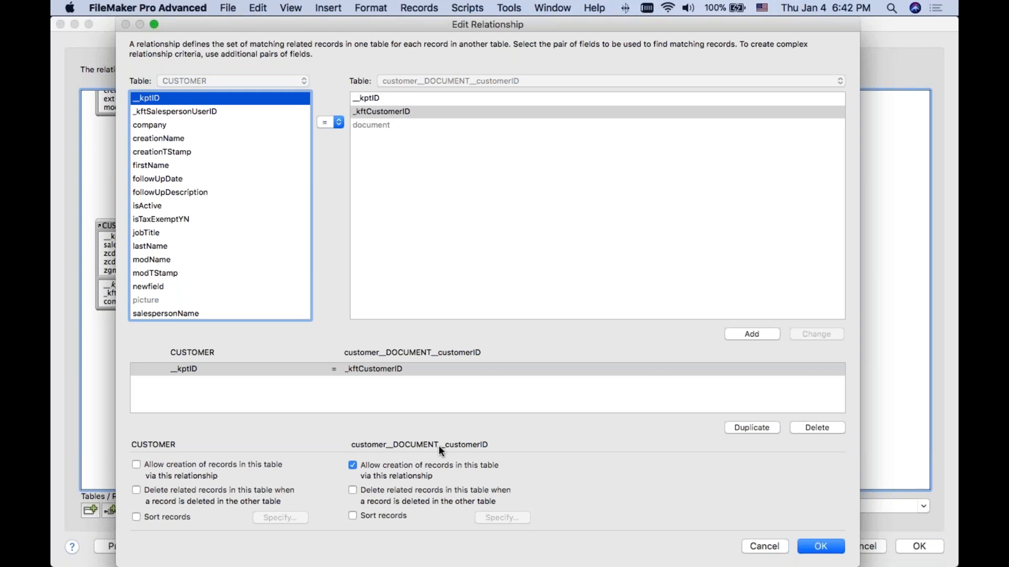
click(821, 547)
click(917, 546)
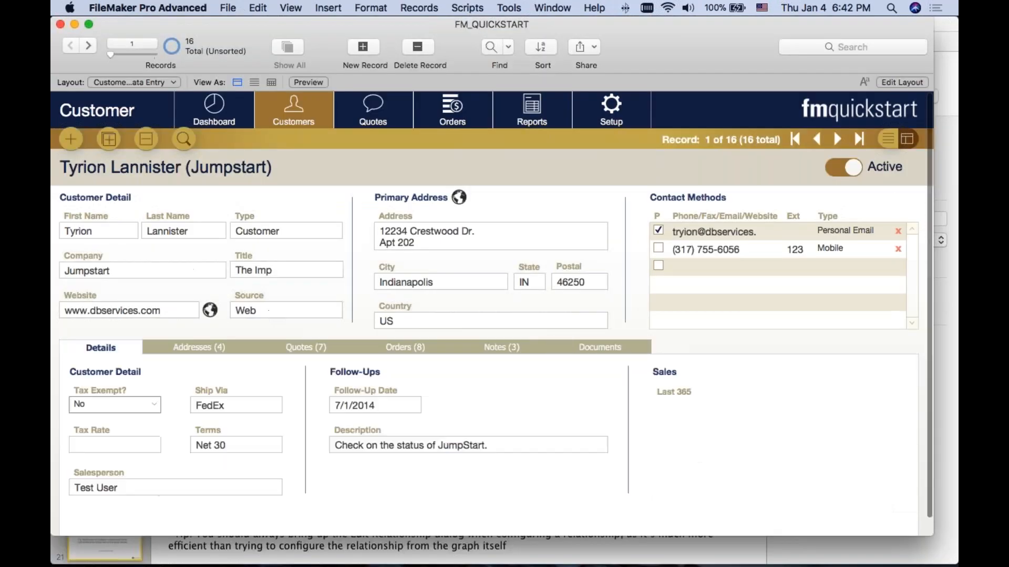
Step: Insert the file Budget 2018.xlsx into the first portal row on the Documents tab
click(599, 347)
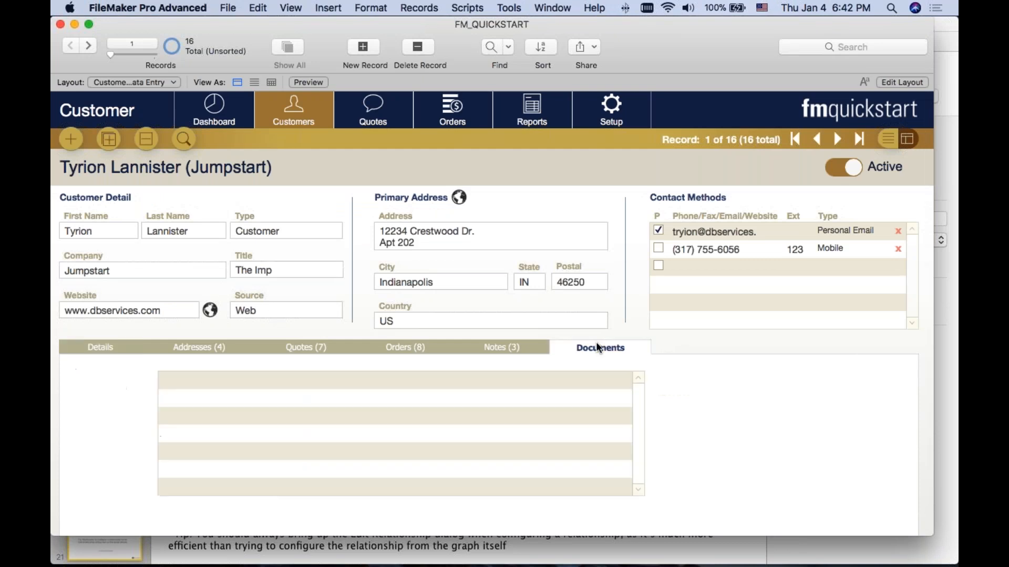
click(227, 383)
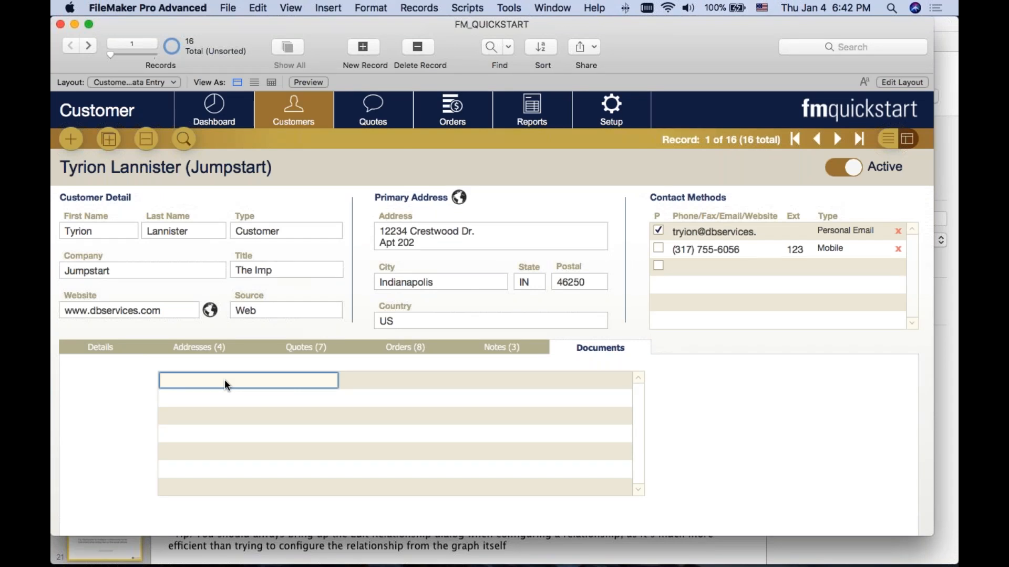
right_click(225, 380)
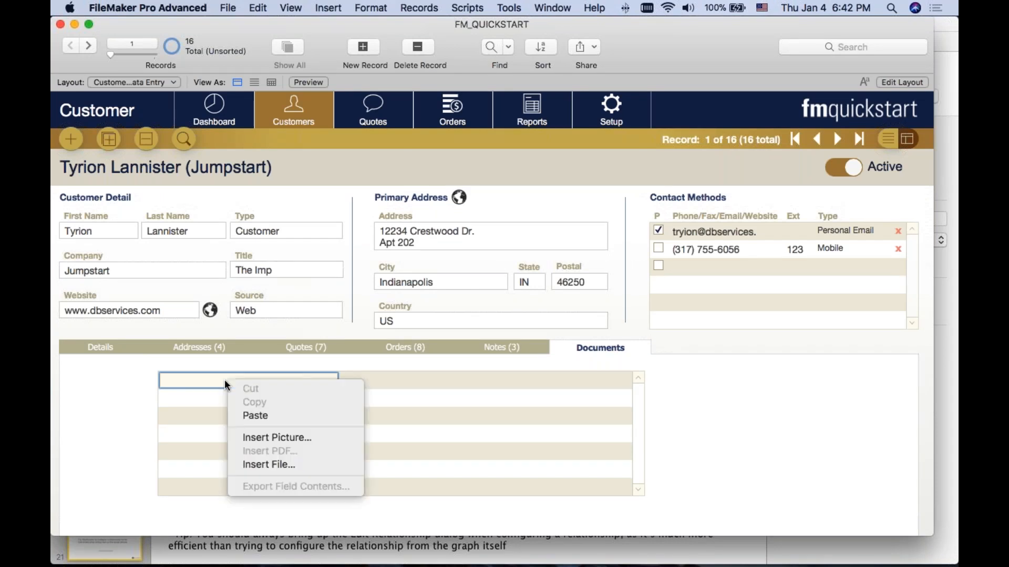
click(276, 460)
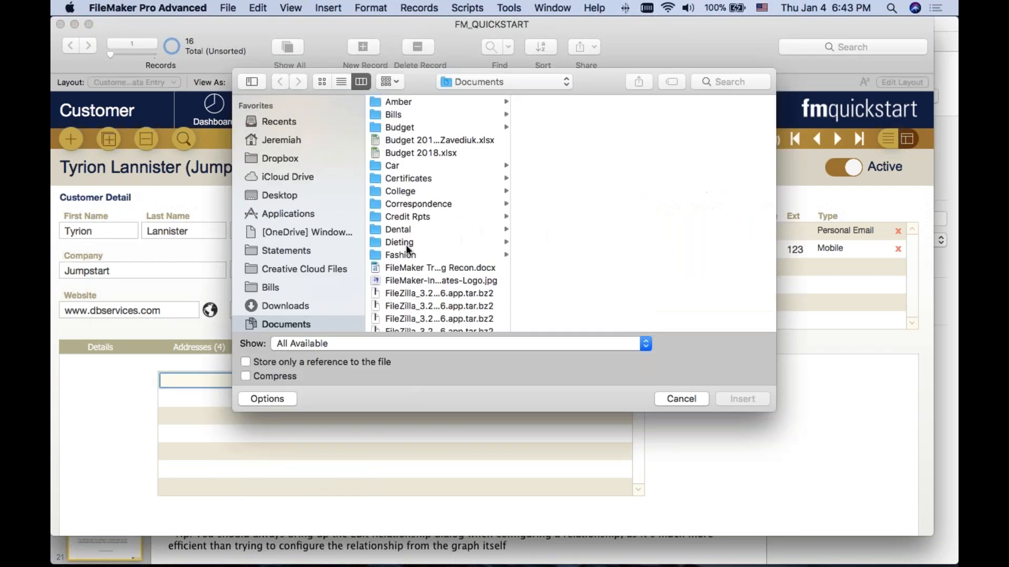
double_click(428, 153)
click(246, 402)
right_click(246, 402)
click(682, 443)
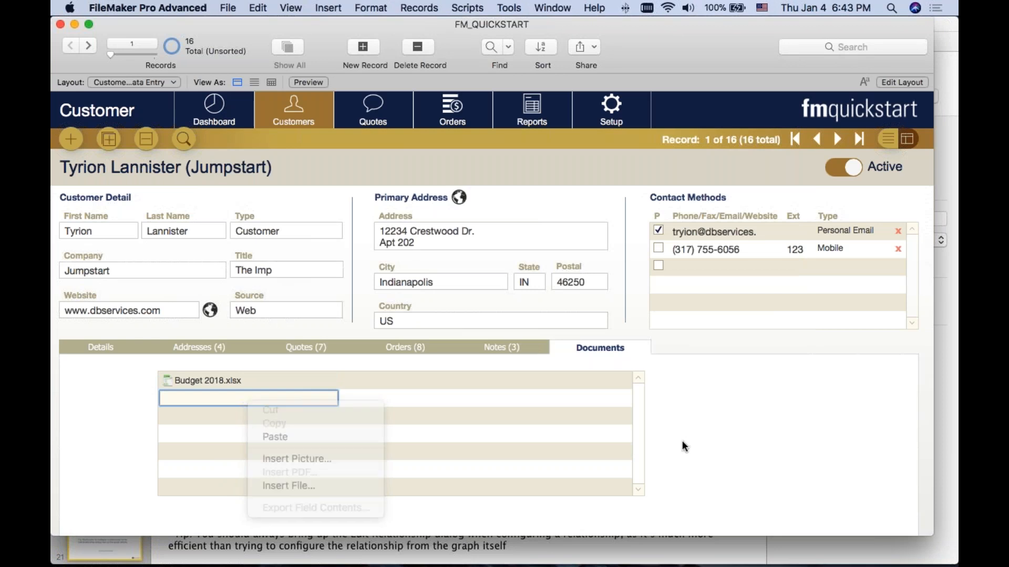
click(263, 380)
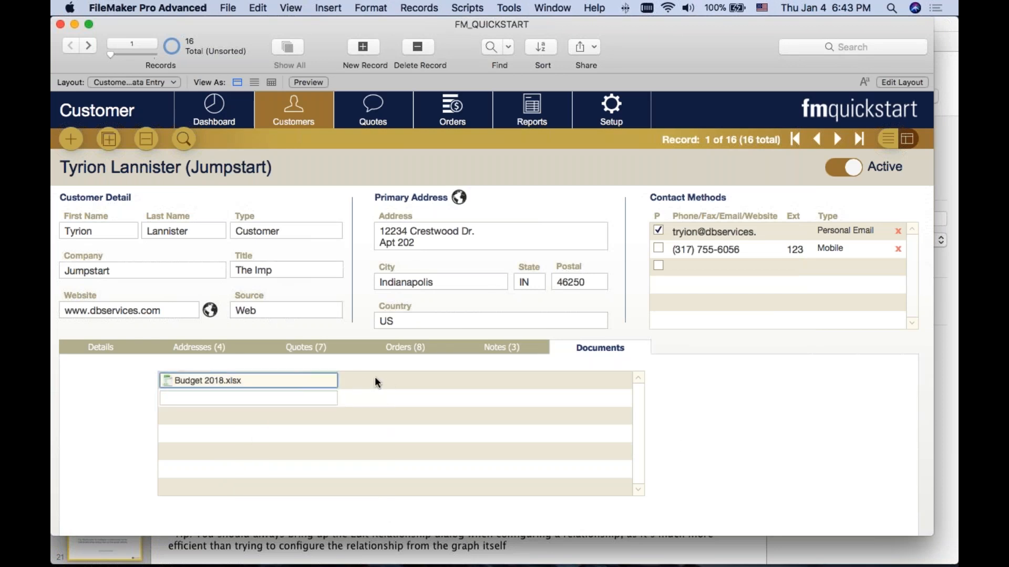
Step: Duplicate the document field within the portal row in Layout mode, assign the copy to __kptID without a label, and view it in Browse mode
key(super+l)
click(286, 373)
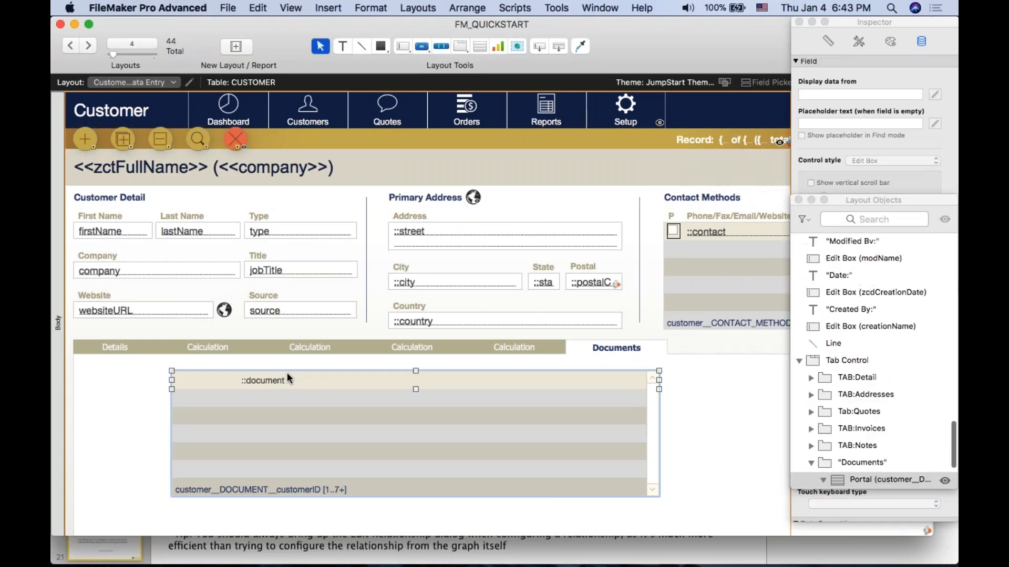
click(272, 381)
drag(262, 381, 451, 382)
double_click(451, 382)
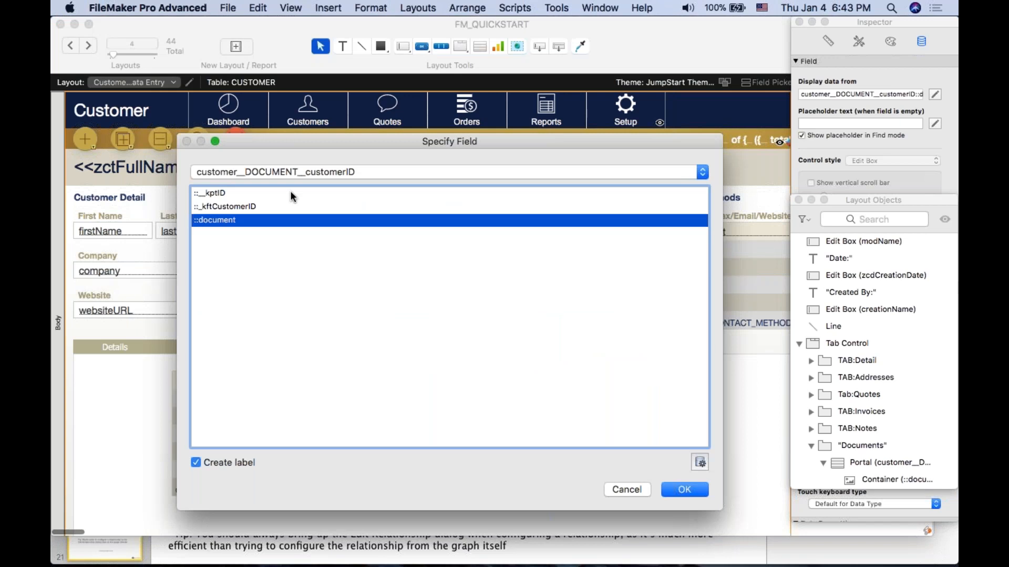
click(226, 194)
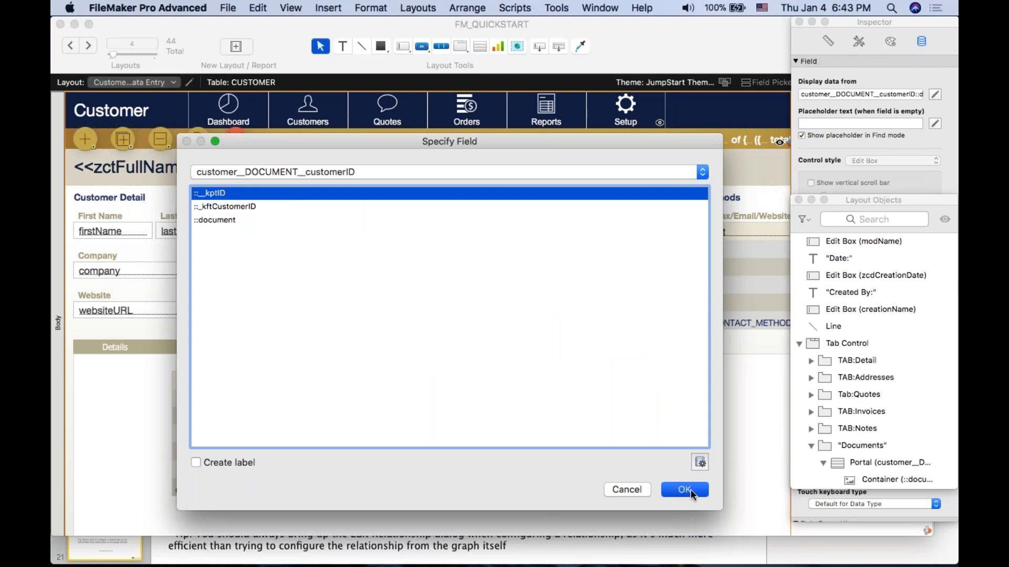
click(684, 490)
key(super+b)
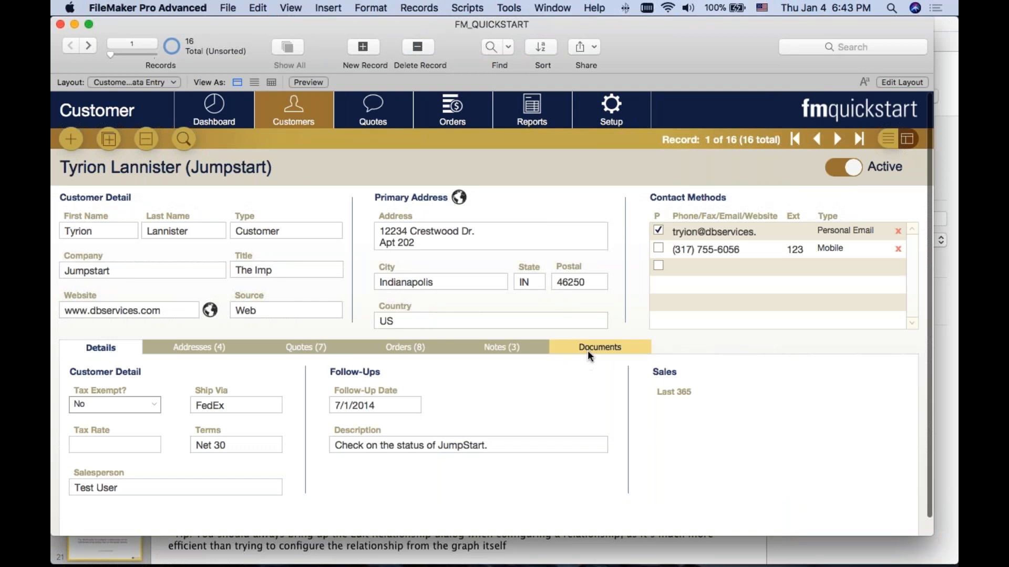
click(587, 351)
Step: Widen the __kptID field in the portal row and view the Documents tab again in Browse mode
key(super+l)
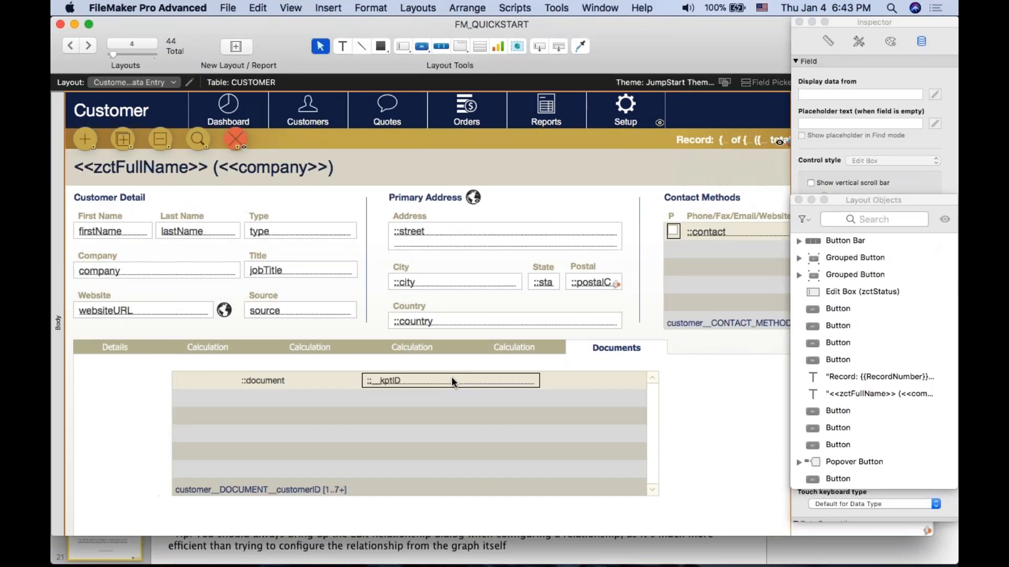
drag(540, 380, 574, 381)
key(super+b)
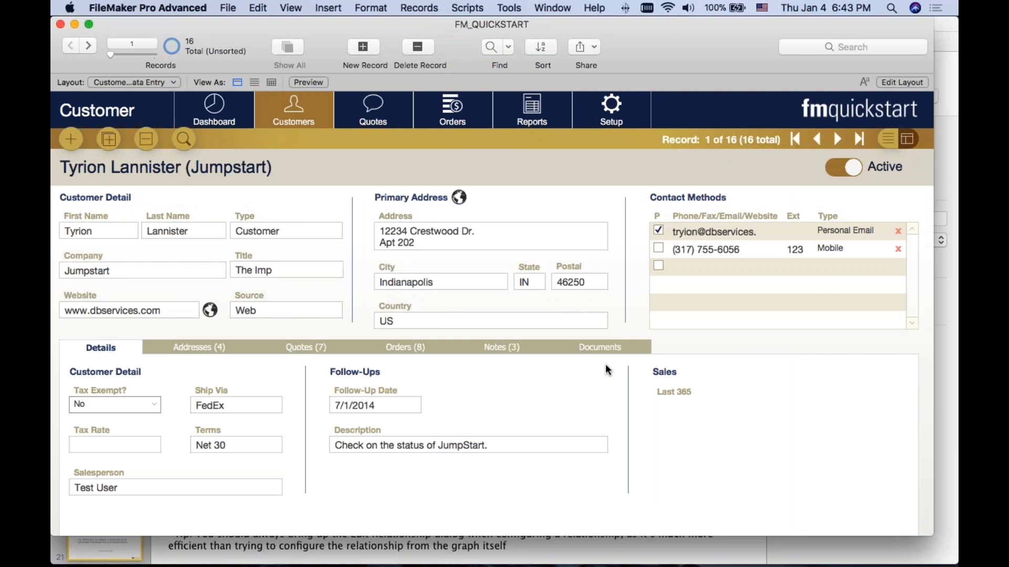
click(599, 347)
click(366, 379)
key(Tab)
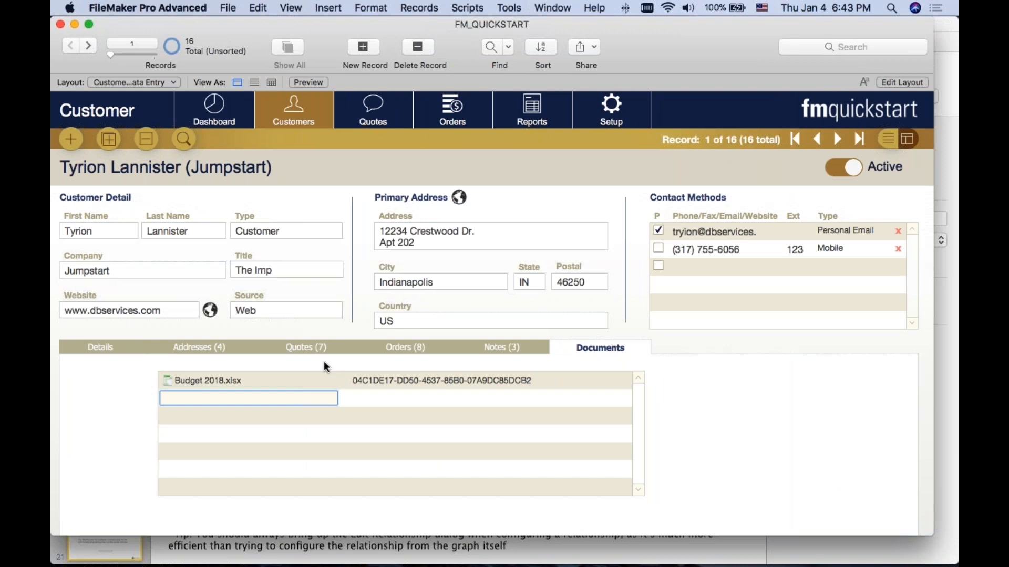
Step: Insert the other Budget 2018 spreadsheet from the Documents folder into the second portal row
click(386, 402)
click(330, 398)
click(381, 399)
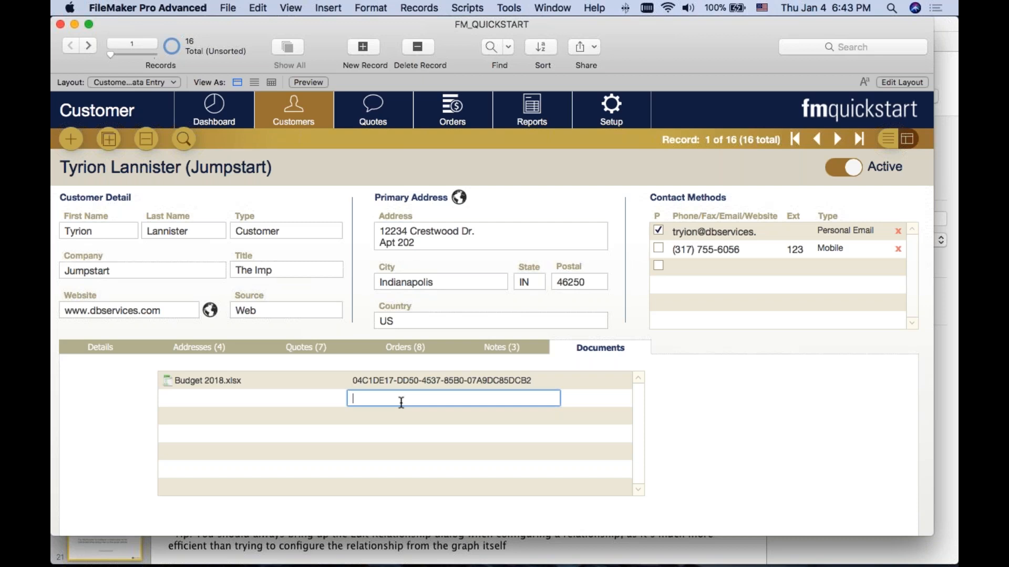
click(294, 393)
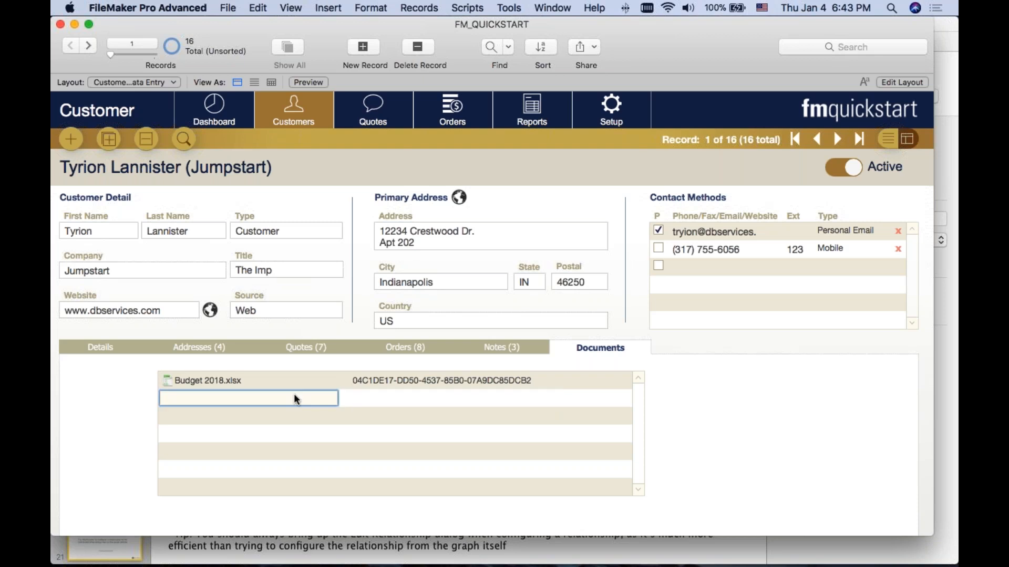
right_click(295, 393)
click(332, 479)
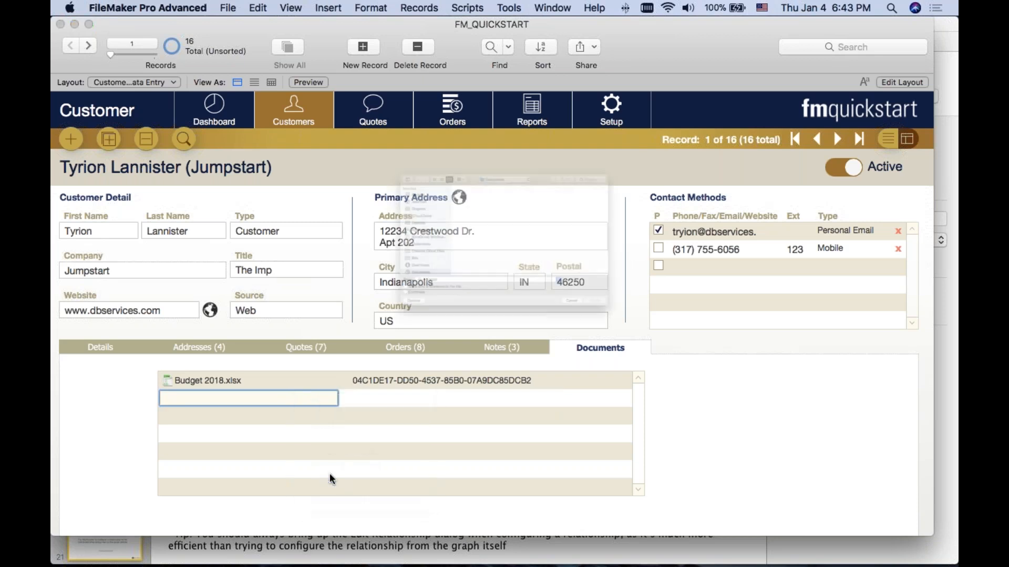
click(421, 141)
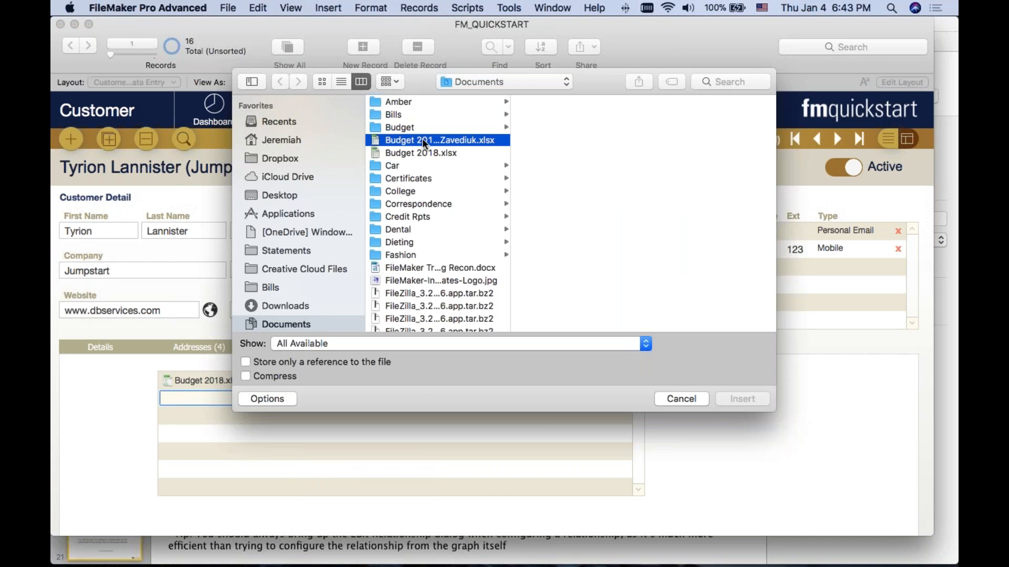
click(742, 399)
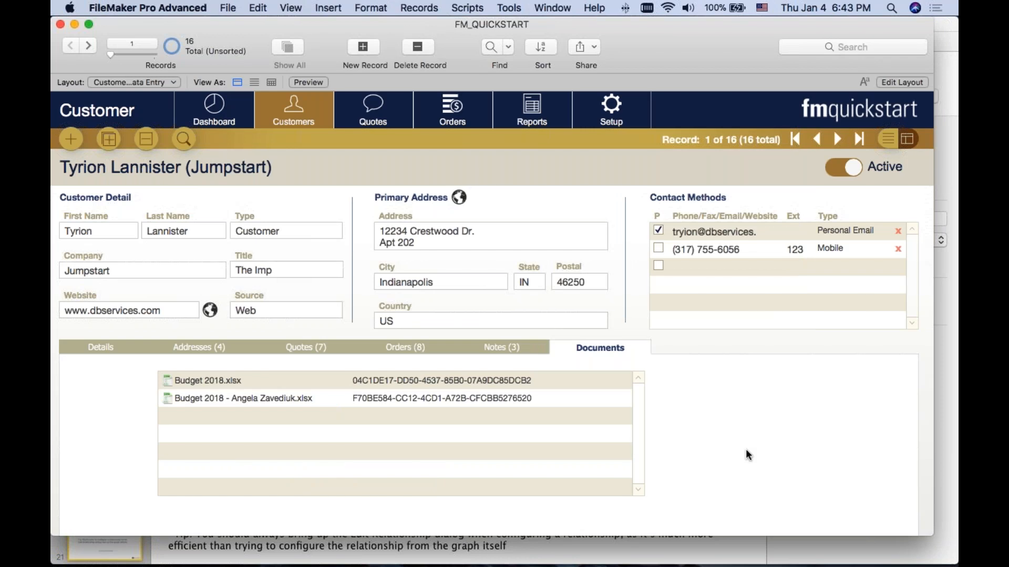
Step: Remove the __kptID field from the documents portal and return to the Documents tab in Browse mode
key(super+l)
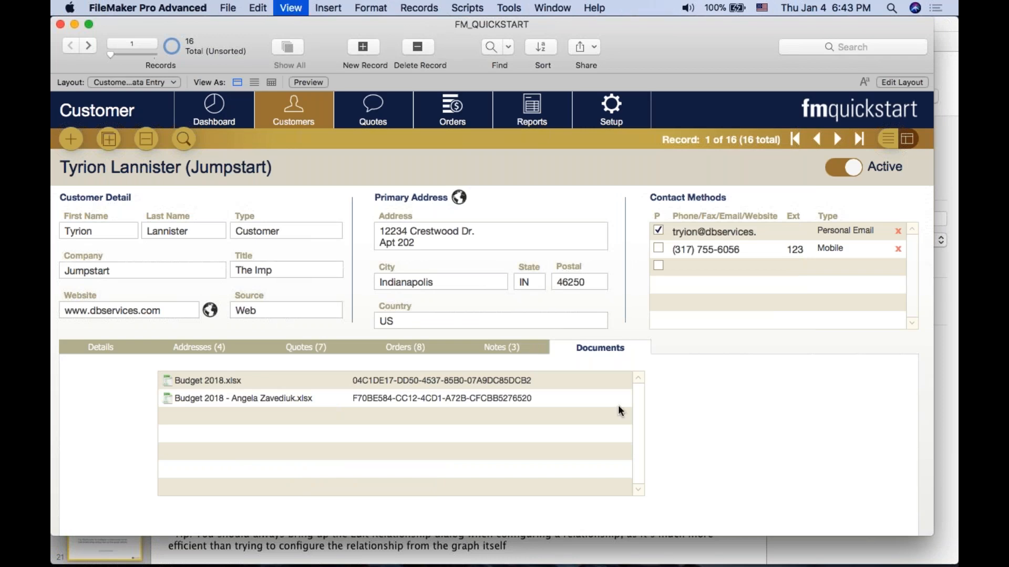
key(super+b)
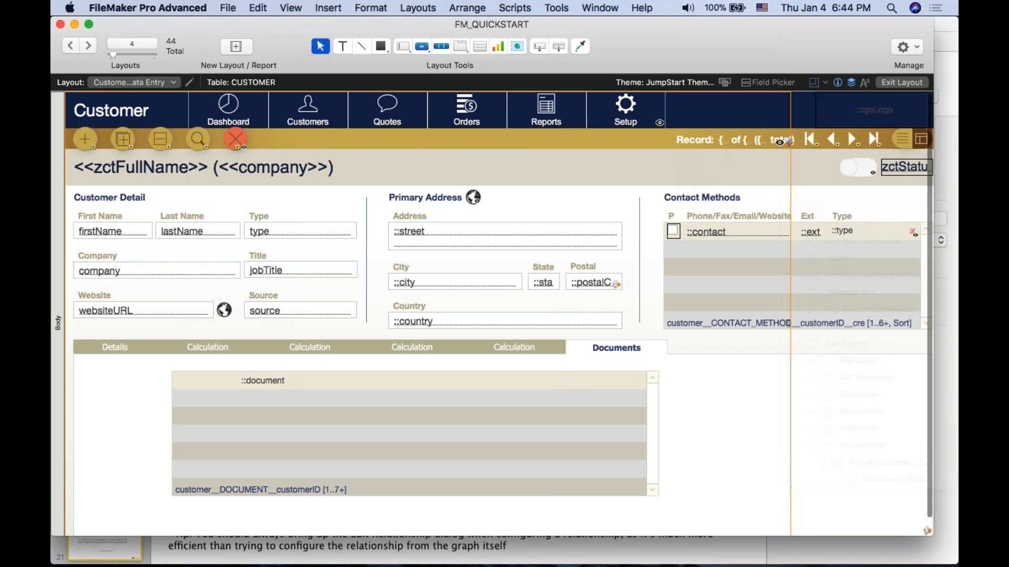
click(593, 347)
Step: In the CUSTOMER to customer__DOCUMENT__customerID relationship, turn on deletion of related document records when the customer record is deleted, and save the database changes
key(super+shift+d)
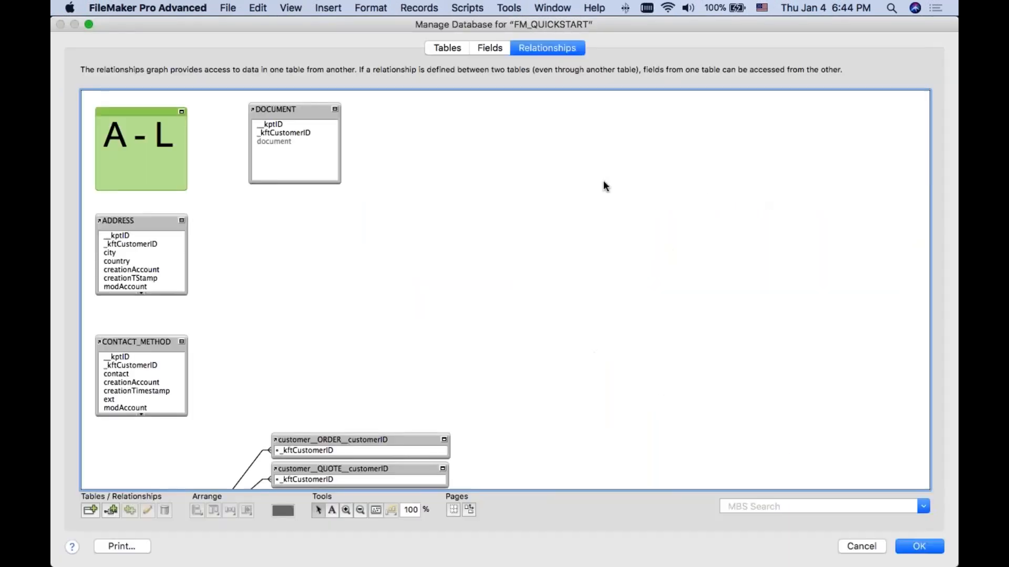
scroll(603, 185, down, 10)
double_click(231, 256)
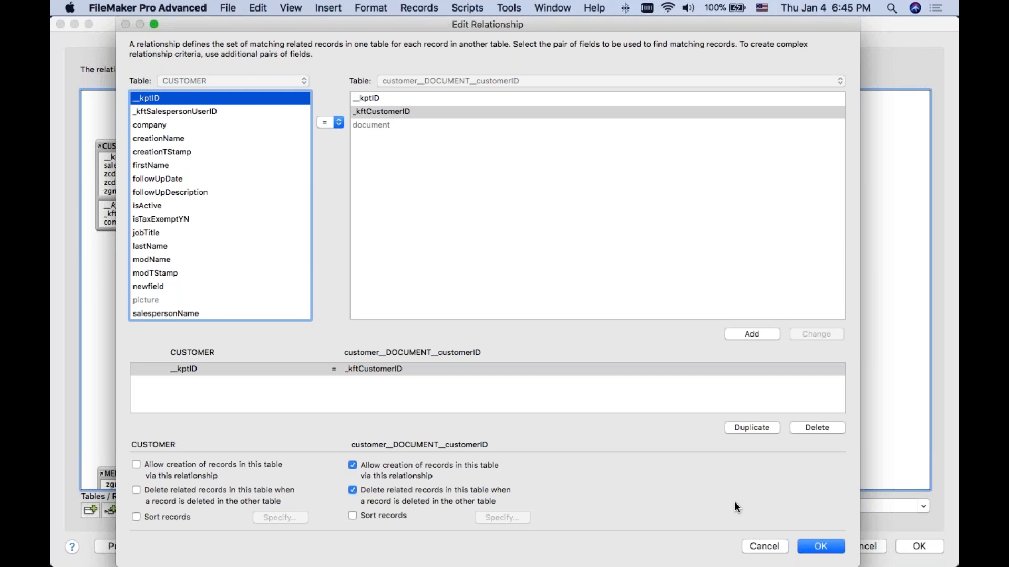
click(820, 546)
click(919, 547)
Step: Open a second window, show the DOCUMENT layout in Browse mode, and place it beside the customer window
click(552, 8)
click(570, 22)
key(super+l)
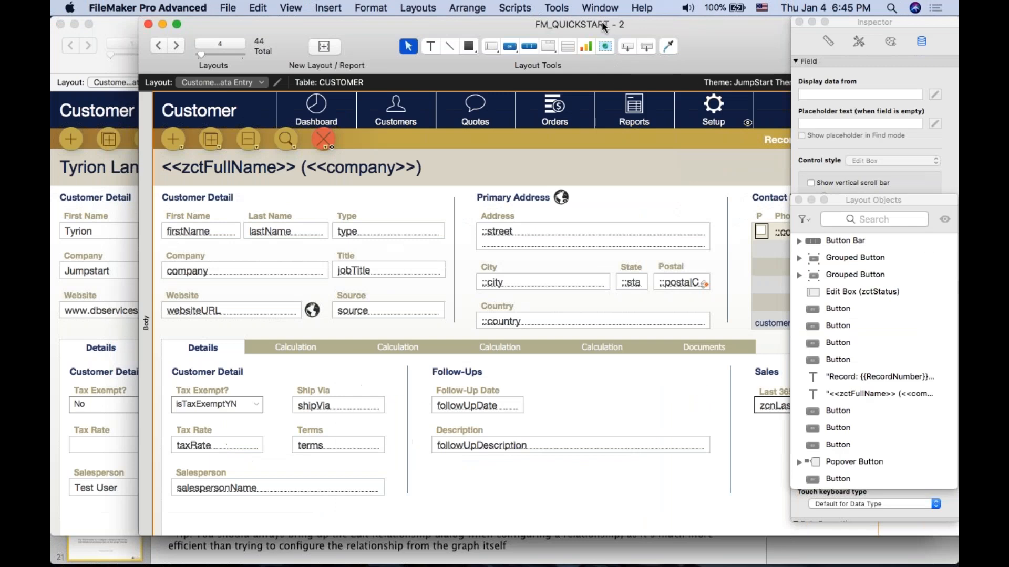
click(226, 83)
click(241, 226)
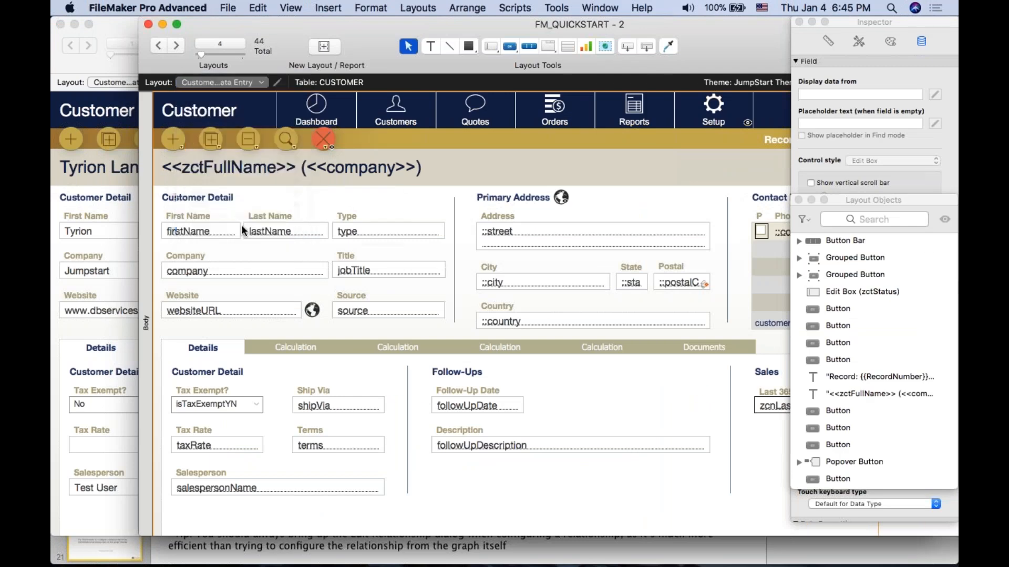
key(super+b)
drag(297, 23, 653, 31)
click(727, 24)
drag(874, 26, 783, 29)
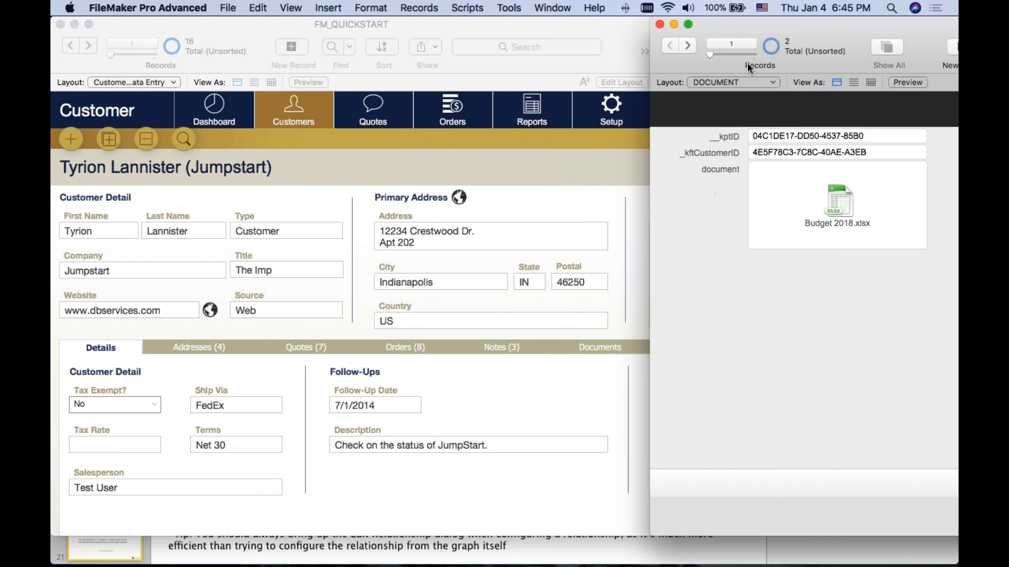
Step: Delete the current customer record in the customer window and confirm the permanent deletion
key(super+grave)
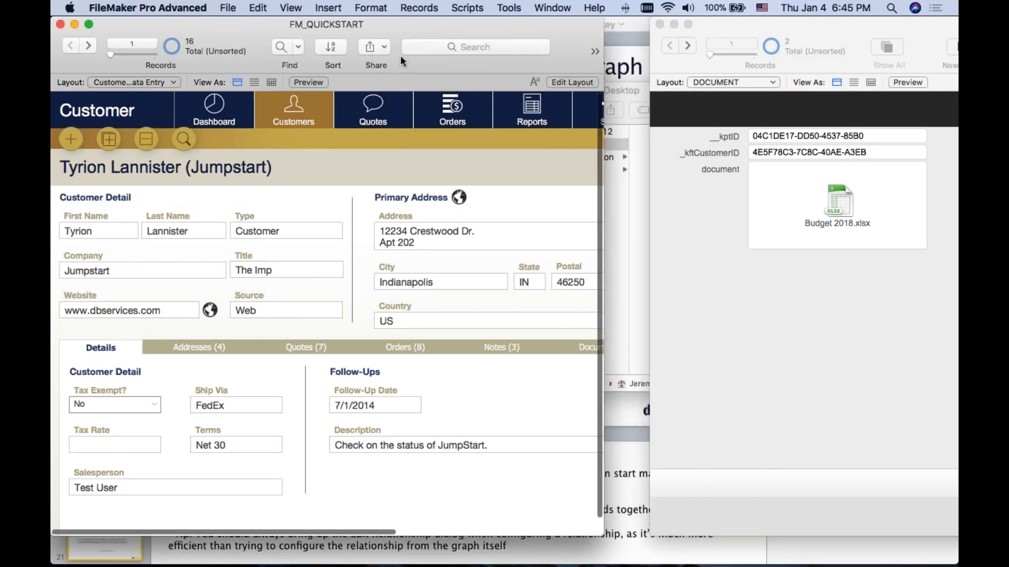
click(419, 8)
click(425, 52)
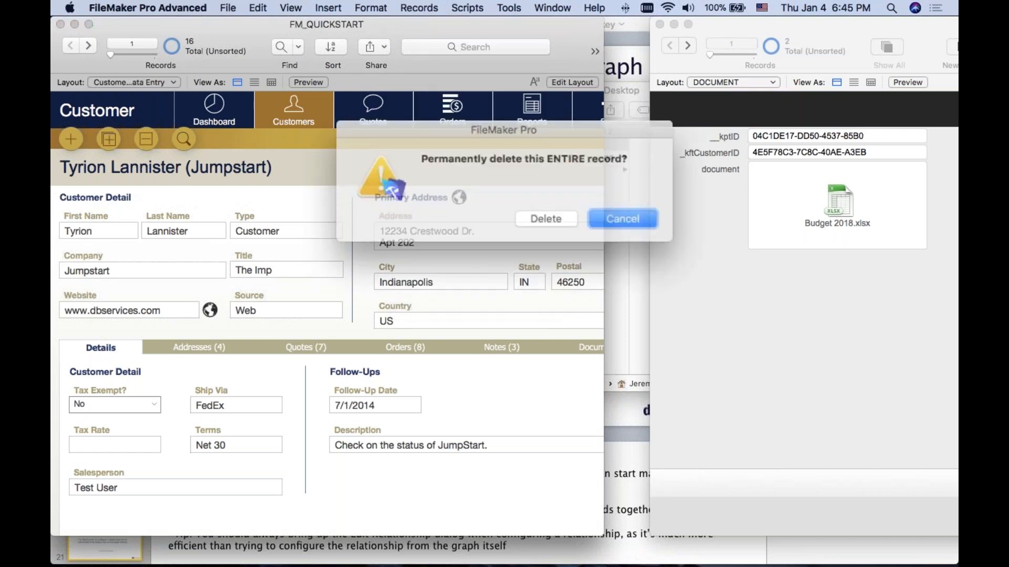
click(540, 214)
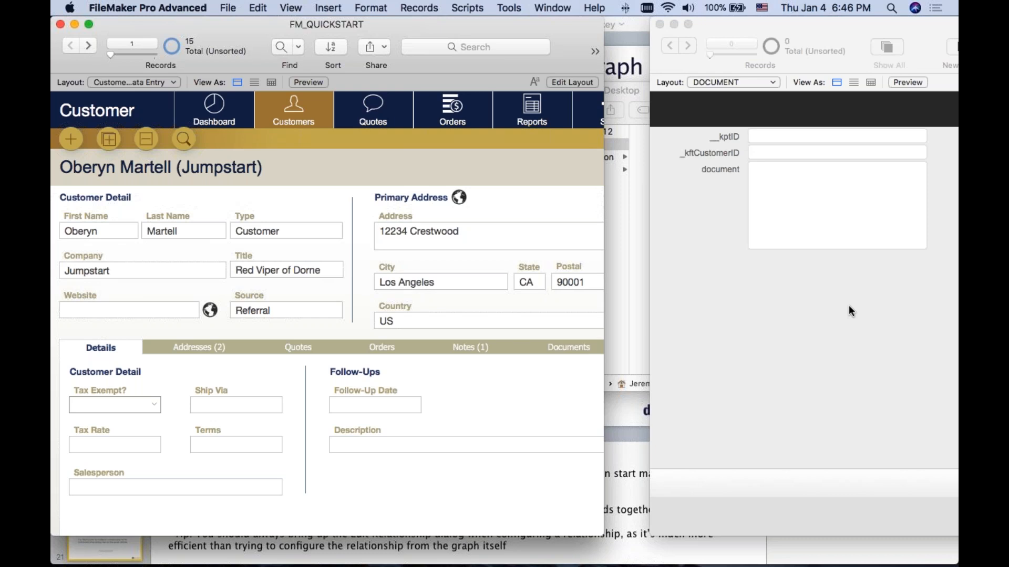
Step: Close the second window with the DOCUMENT layout and enlarge the customer window
drag(883, 25, 472, 33)
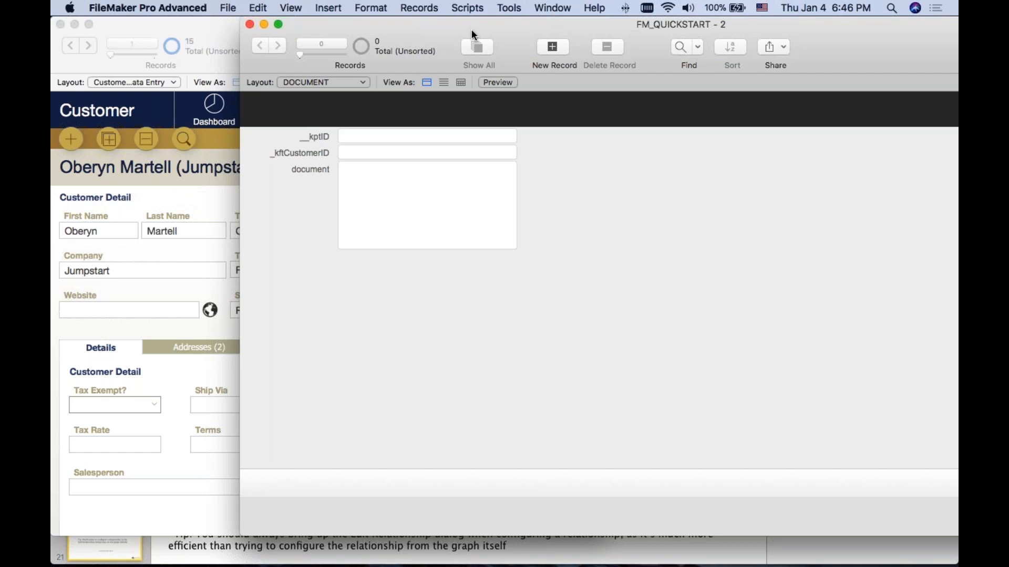
click(250, 25)
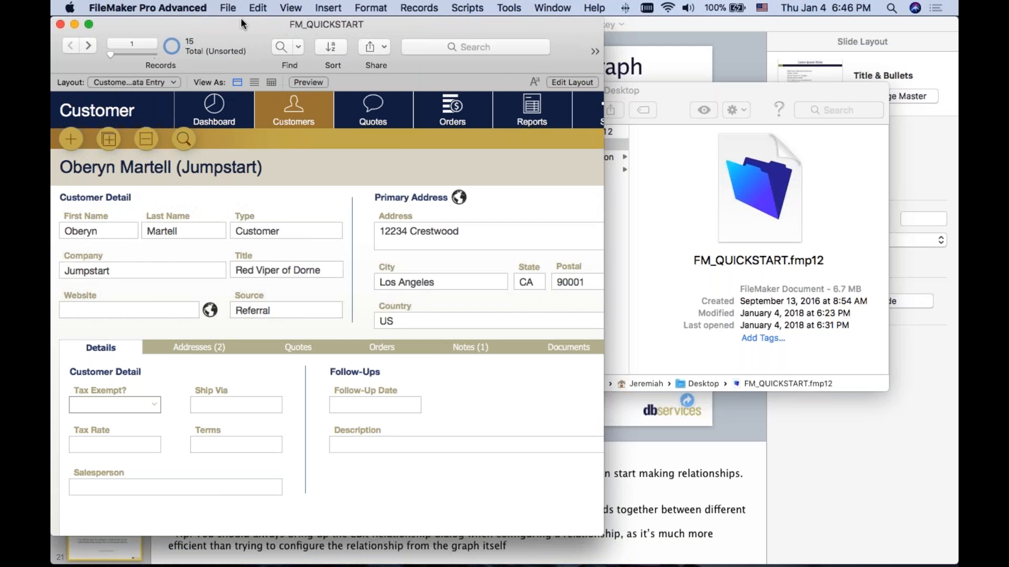
double_click(240, 18)
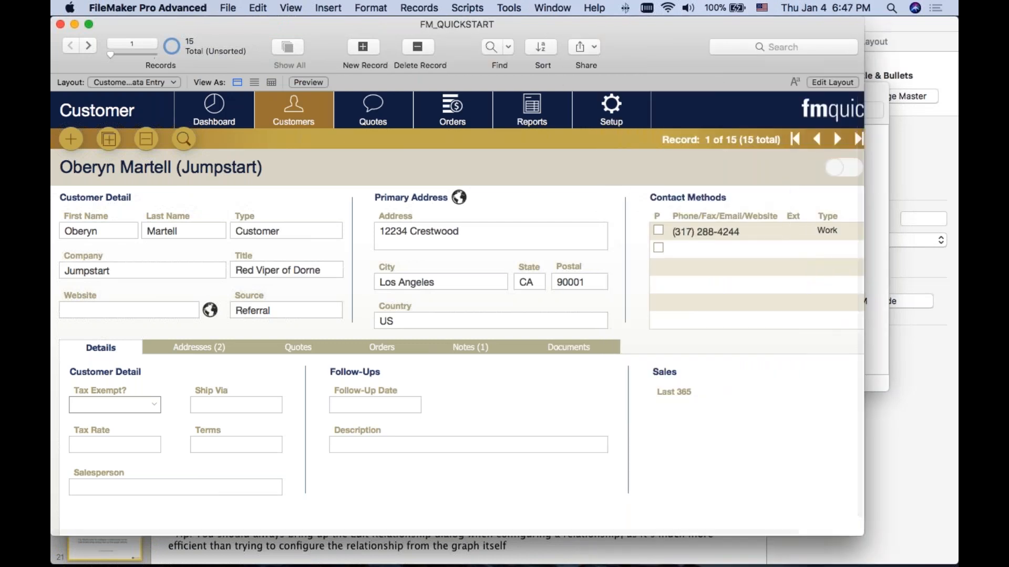
Step: Rename the customer__DOCUMENT__customerID table occurrence to customer__DOCUMENT__customerID__cre_del and shift it slightly down the relationships graph
key(super+shift+d)
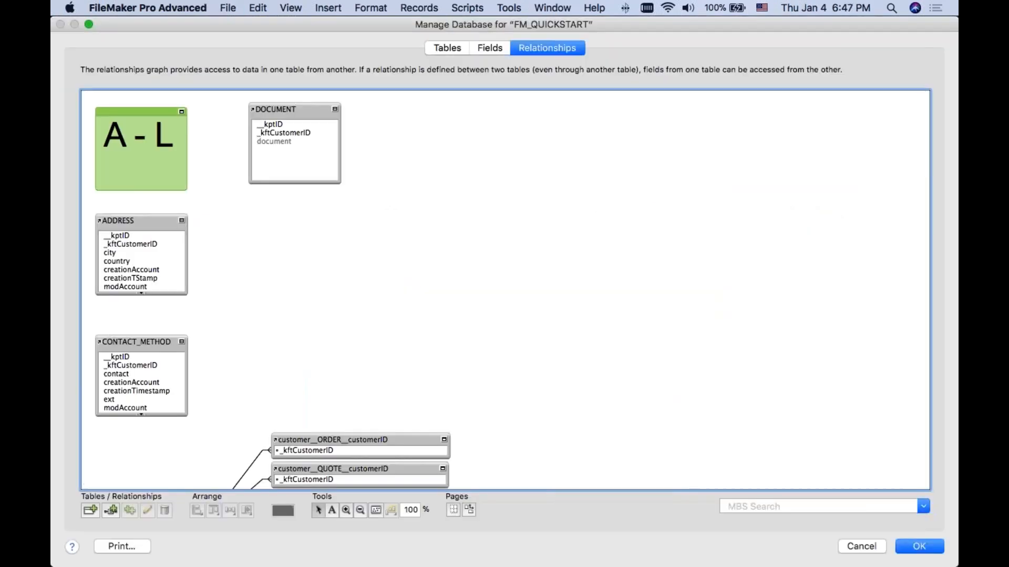
scroll(699, 292, down, 5)
scroll(699, 294, up, 3)
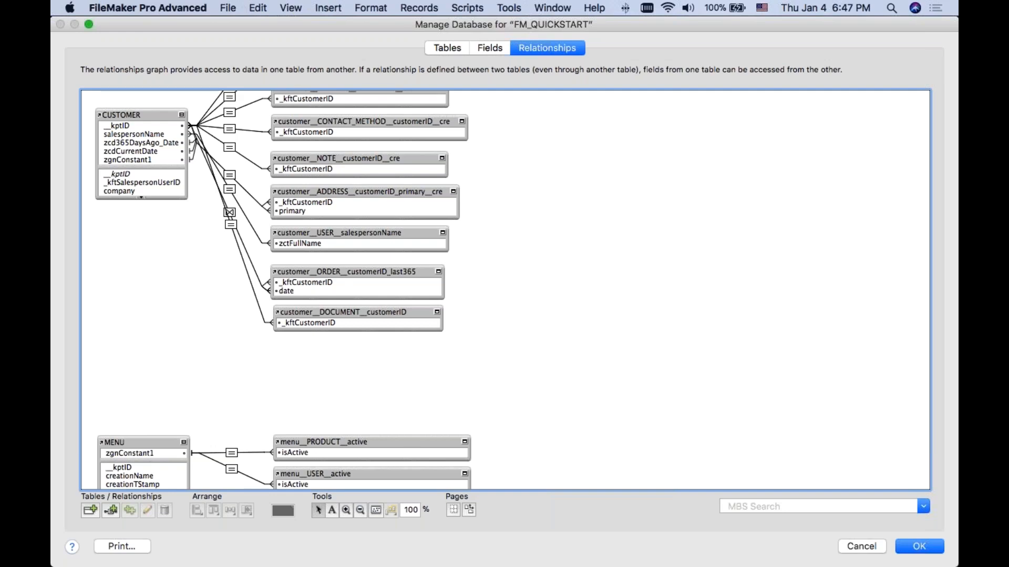
double_click(343, 312)
click(632, 305)
text(__cre_del)
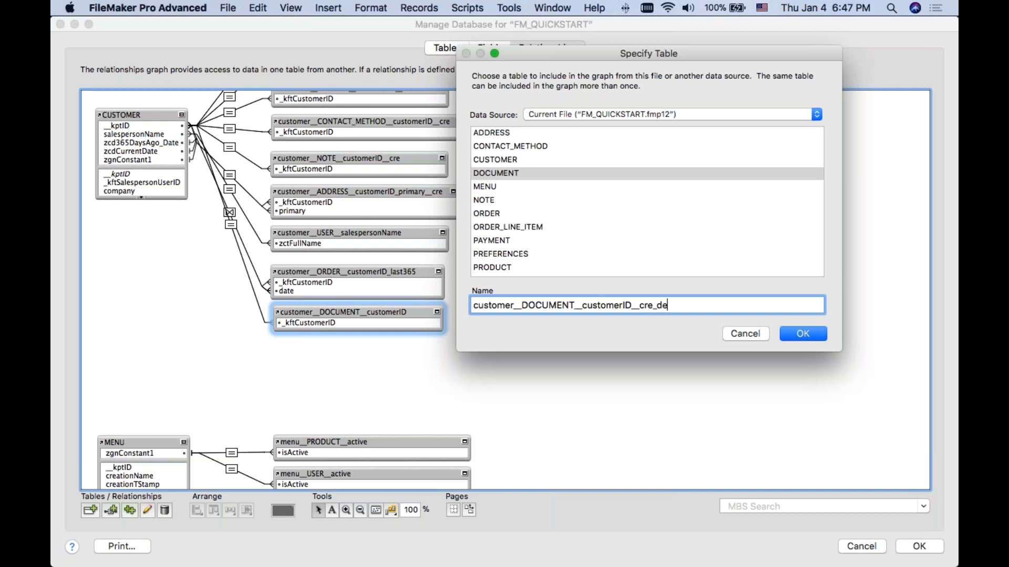
click(794, 336)
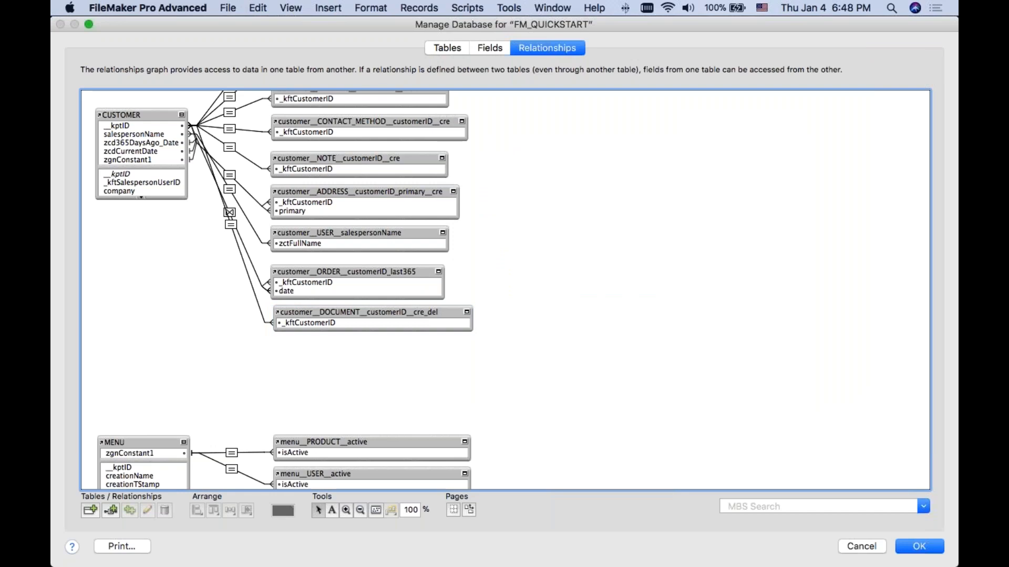
drag(427, 313, 445, 320)
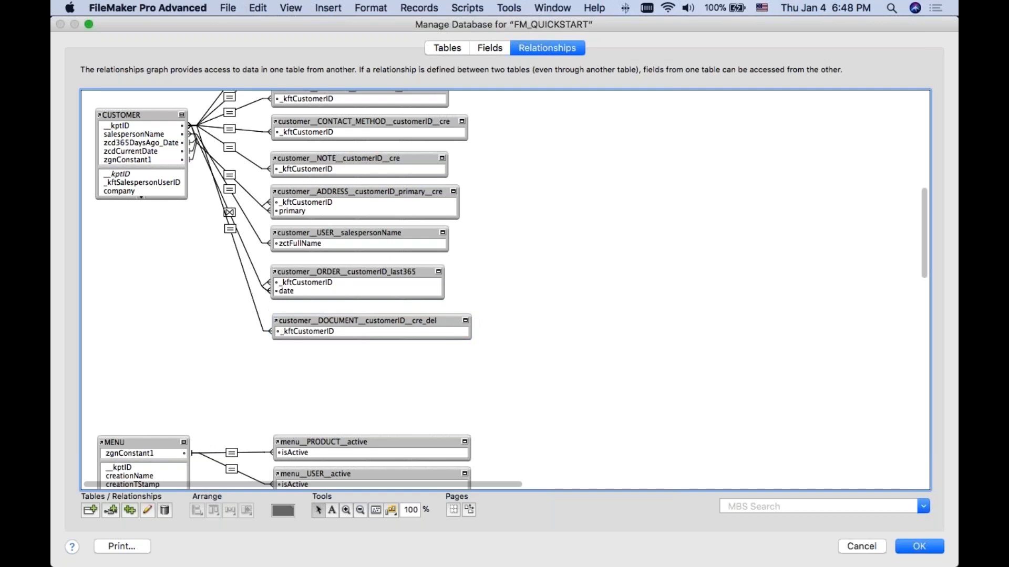
click(499, 357)
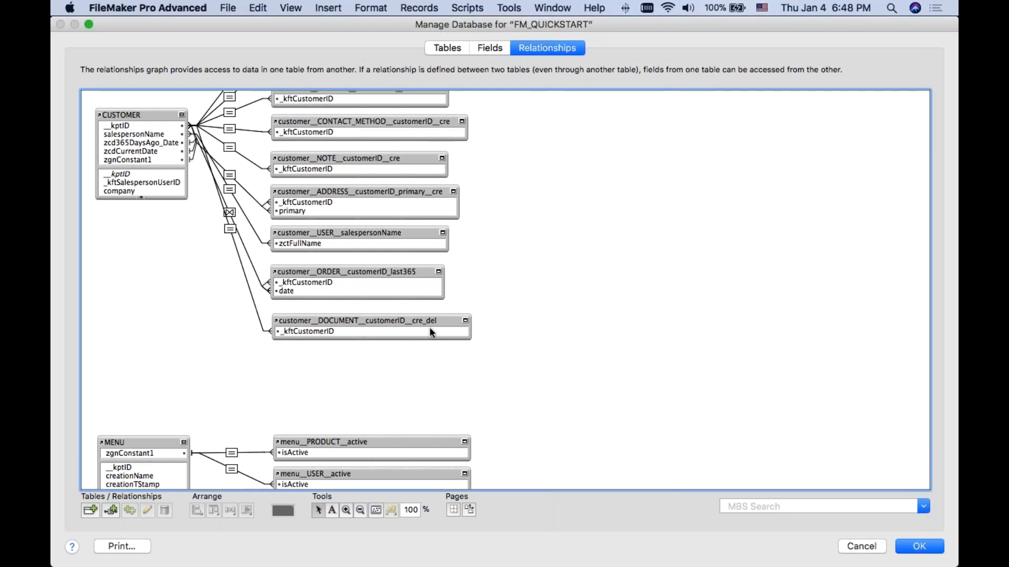
Step: Review the record creation and deletion options on both sides of the CUSTOMER to DOCUMENT relationship, and close without saving
double_click(230, 230)
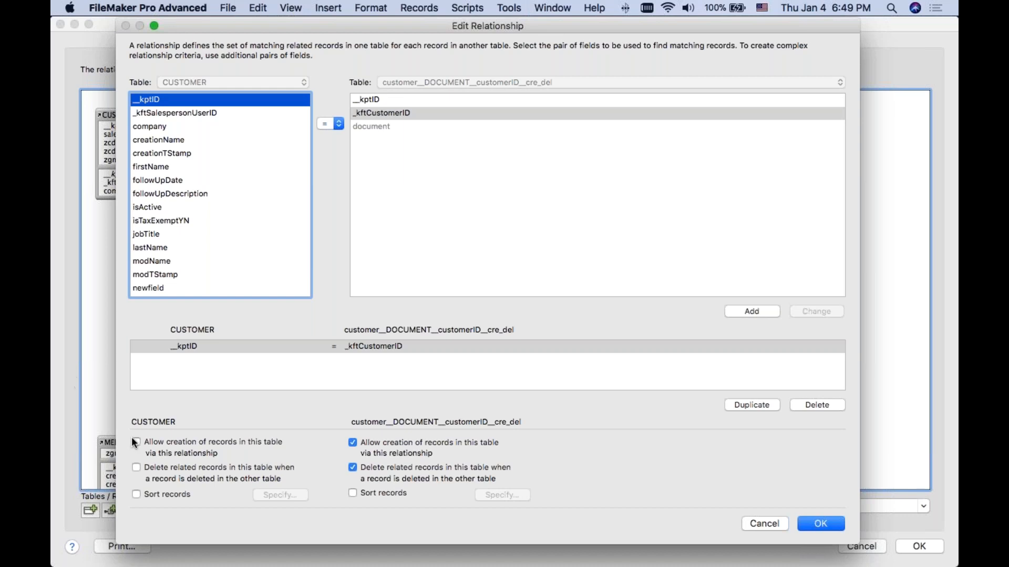
click(137, 488)
click(835, 465)
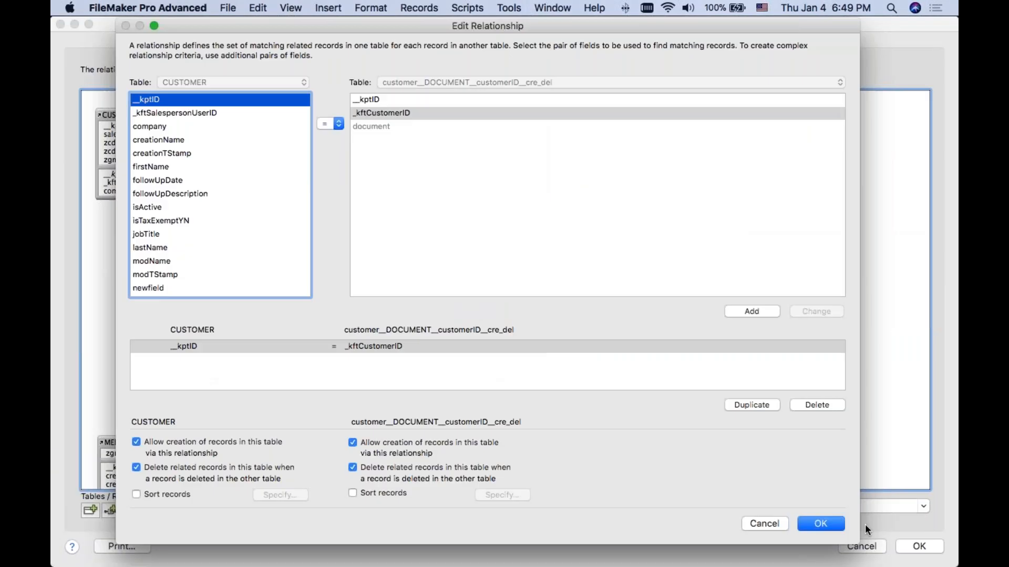
click(771, 523)
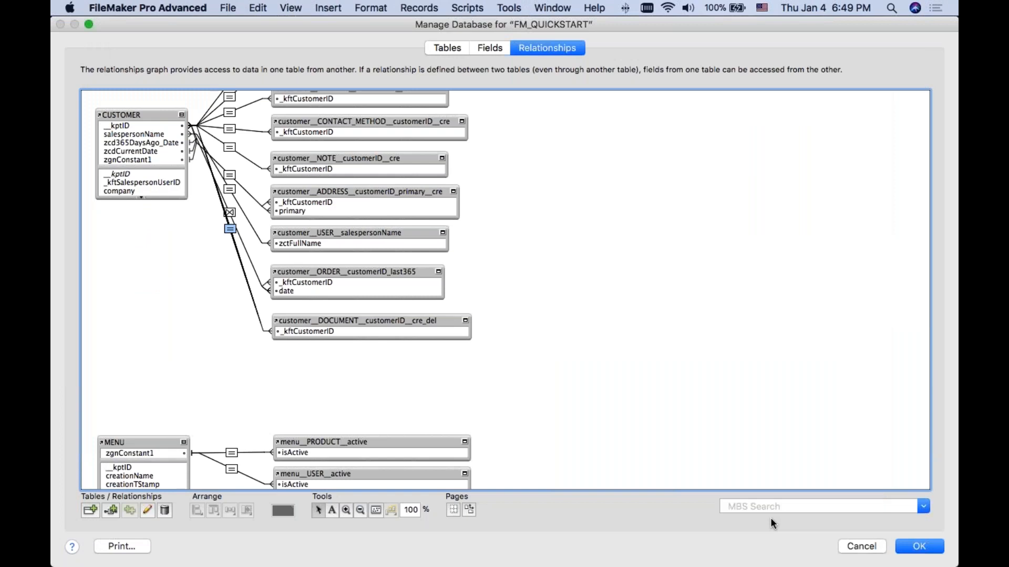
Step: Try adding the suffix _cre2_del2 to the document table occurrence's name and cancel the edit
double_click(307, 322)
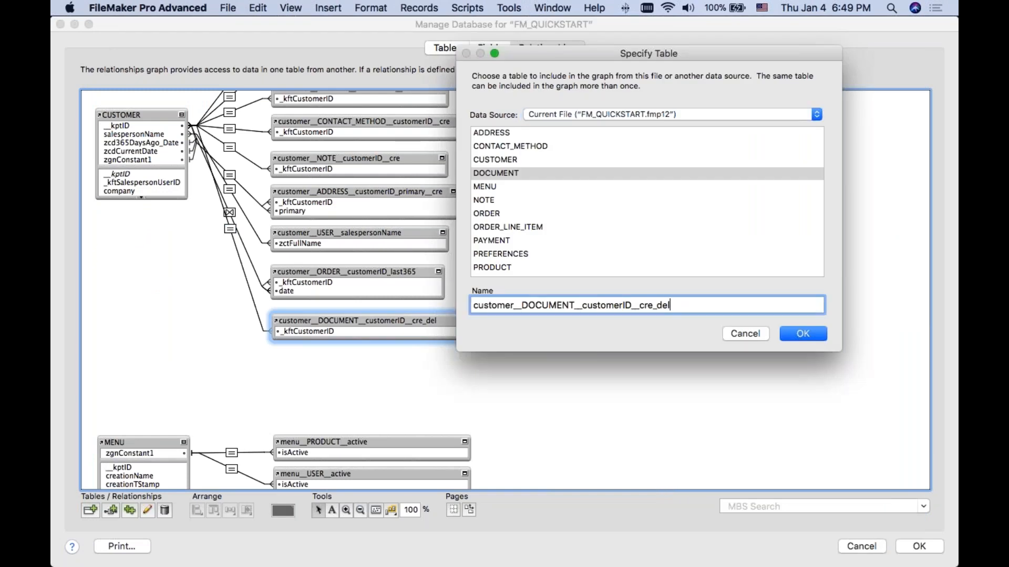
text(_cre2_del2)
click(748, 334)
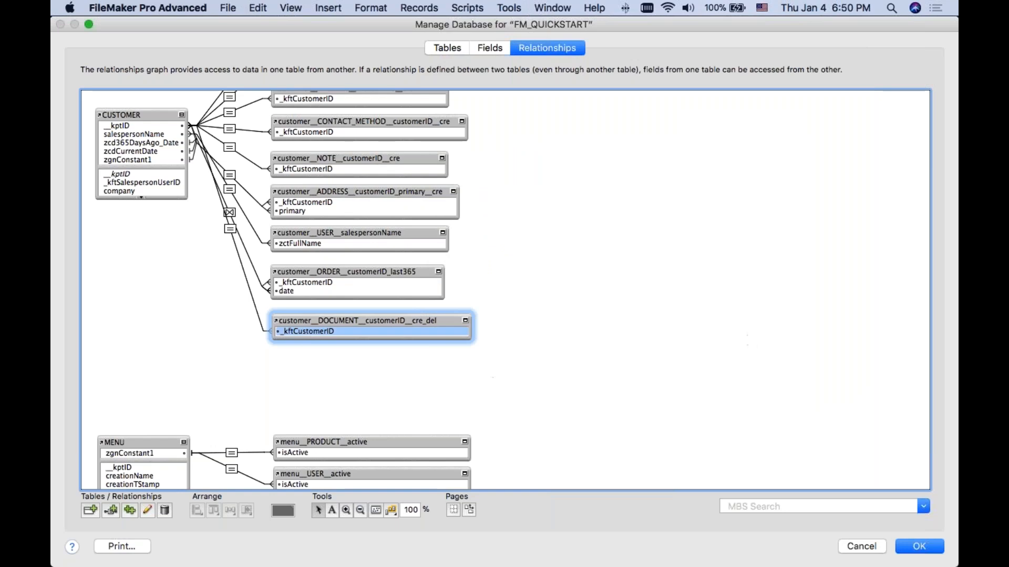
Step: Inspect the customer prefix in the document table occurrence's name and leave database management, discarding the changes
double_click(415, 331)
drag(517, 305, 464, 305)
click(515, 306)
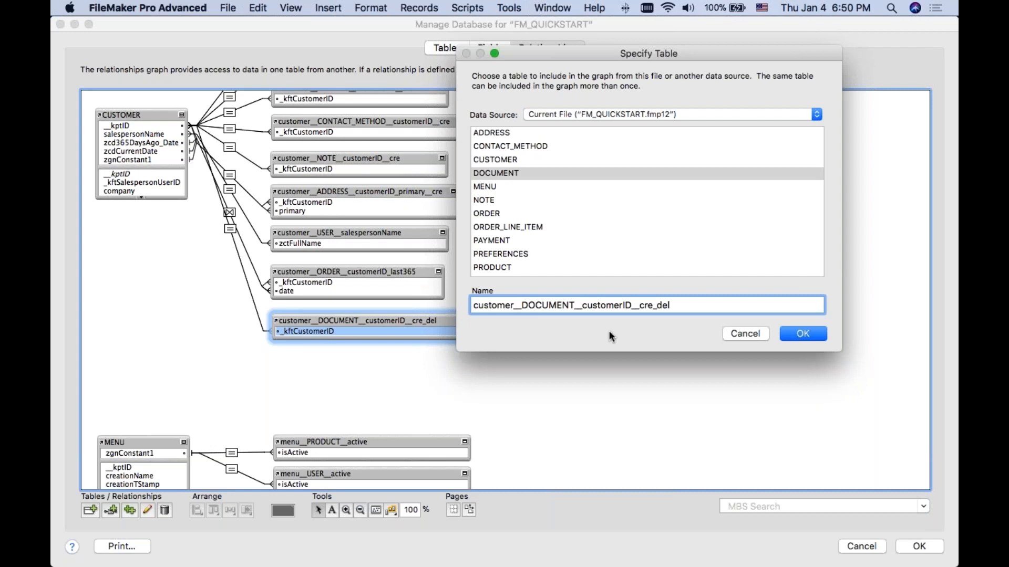
click(742, 332)
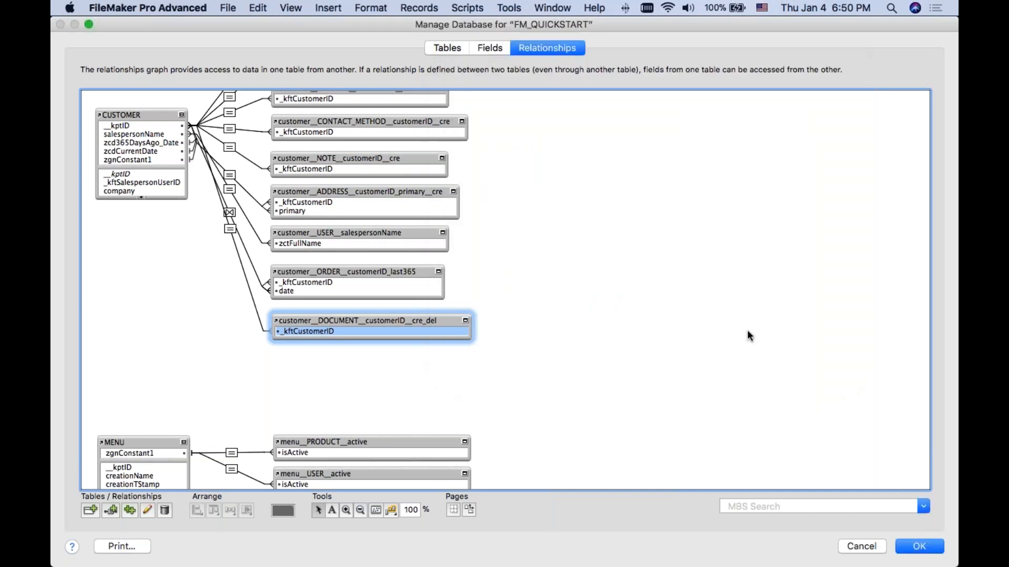
key(Escape)
key(Return)
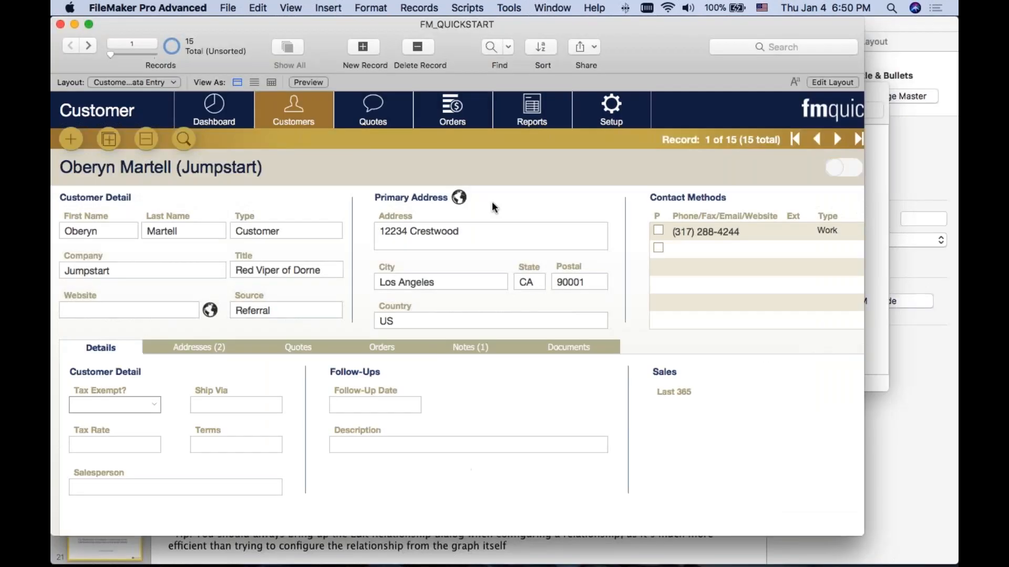
Step: In Layout mode, examine the related and unrelated tables offered for the street field's data source, and return to Browse mode without changes
key(super+l)
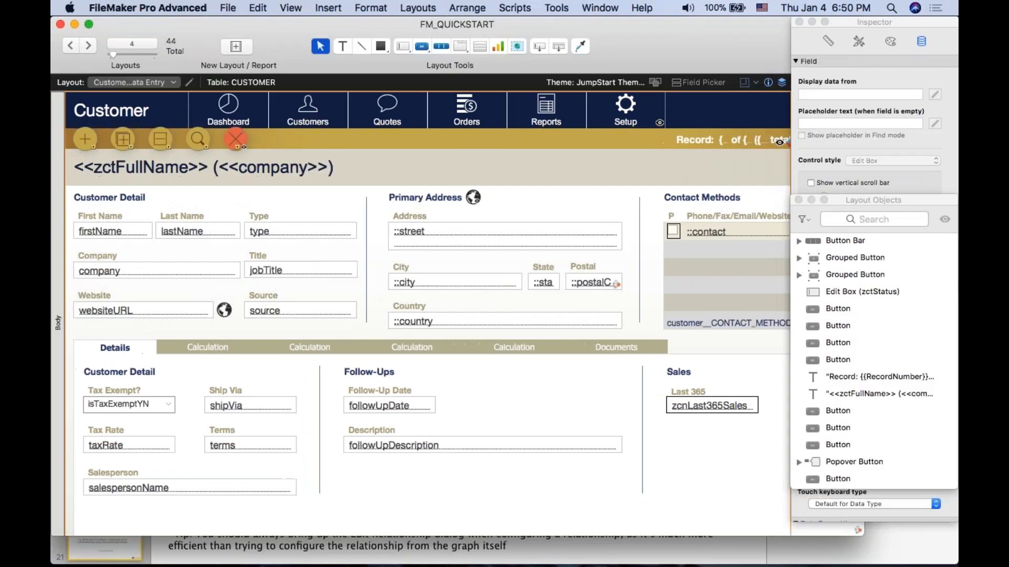
double_click(473, 229)
click(500, 173)
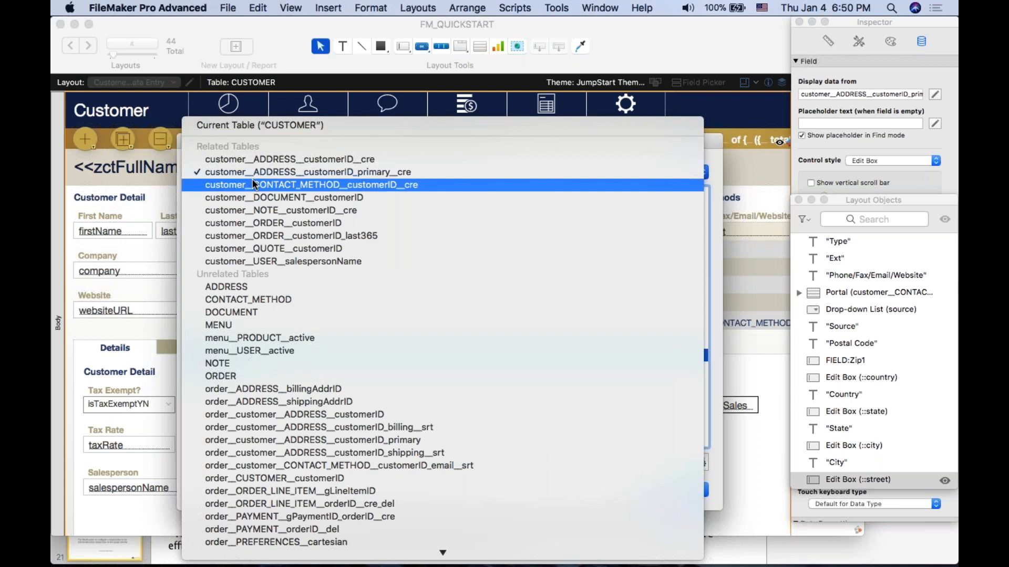
click(700, 145)
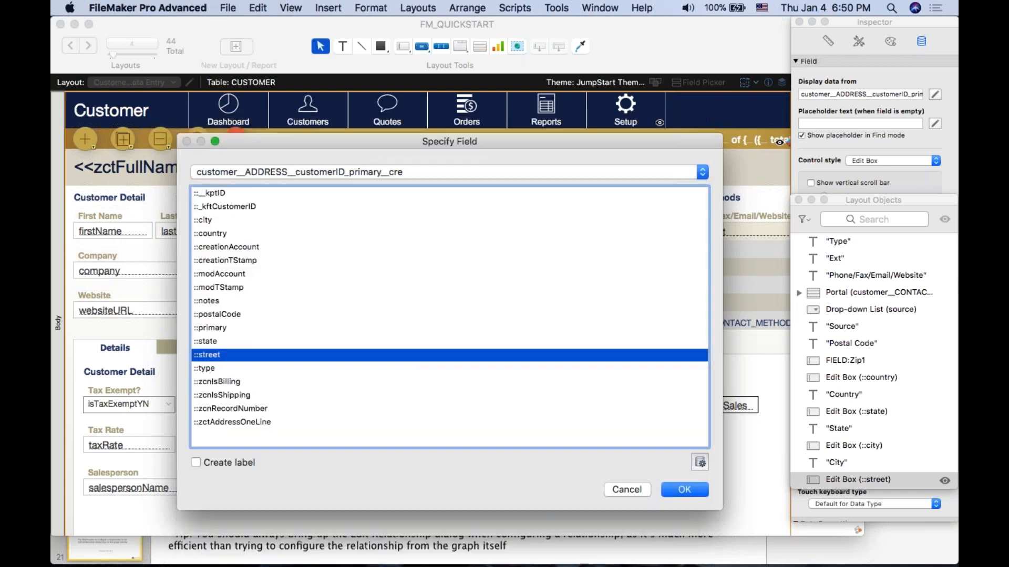
click(627, 489)
click(554, 203)
key(super+b)
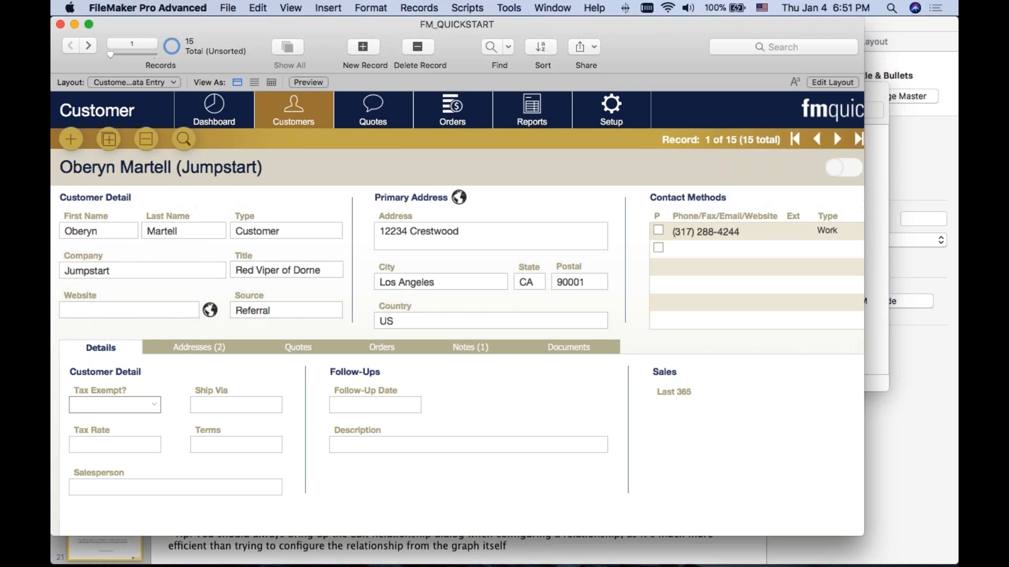
Step: Place the DOCUMENT table occurrence beside ADDRESS on the relationships graph and delete the trial relationship between _kftCustomerID and __kptID
key(super+shift+d)
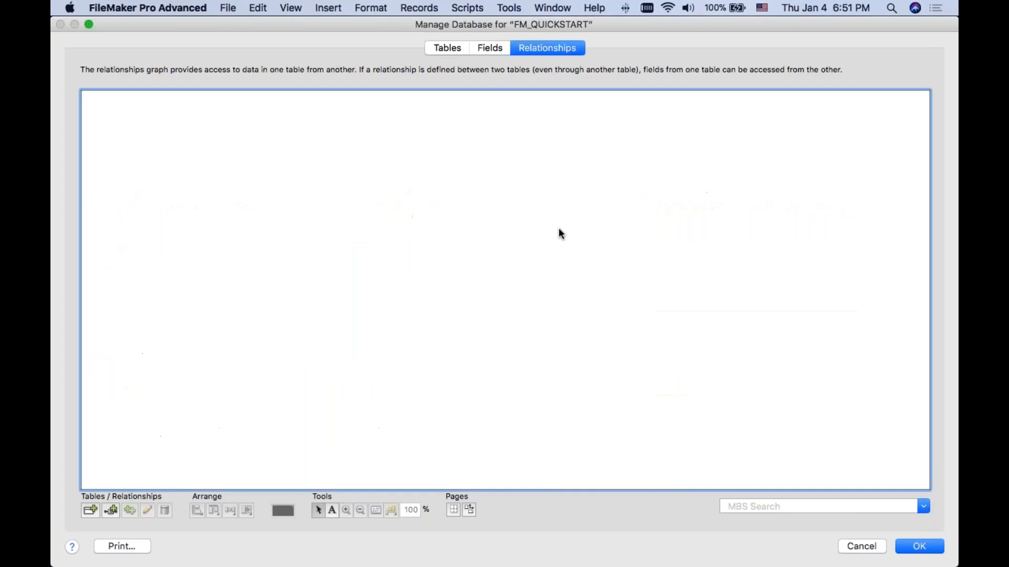
click(297, 111)
drag(298, 112, 295, 118)
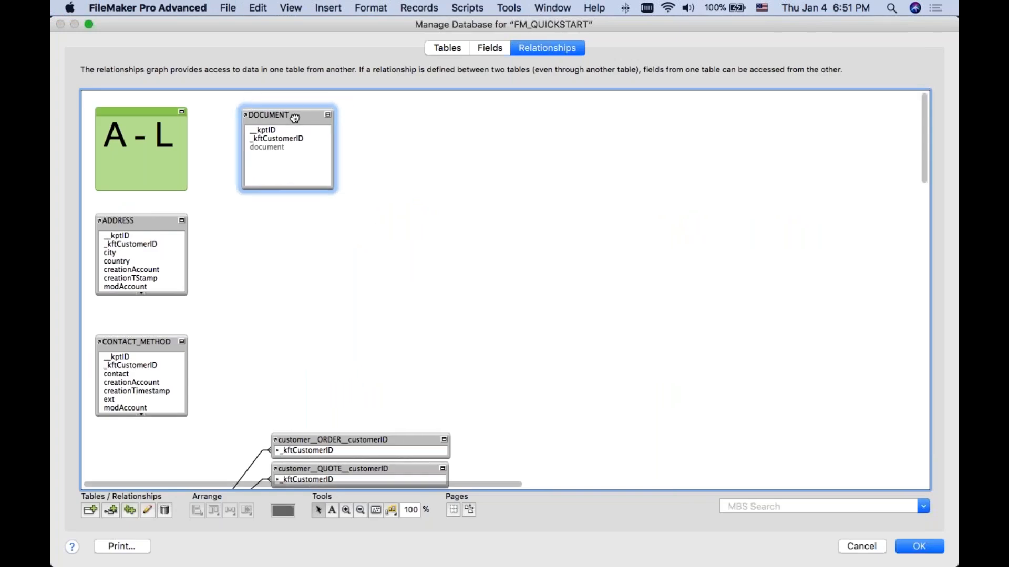
key(Escape)
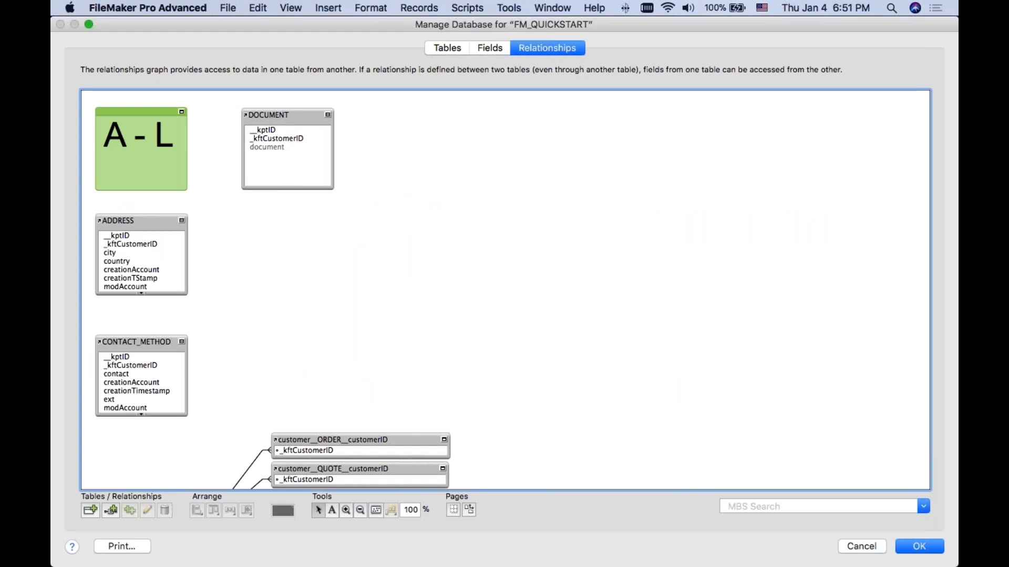
drag(284, 115, 168, 245)
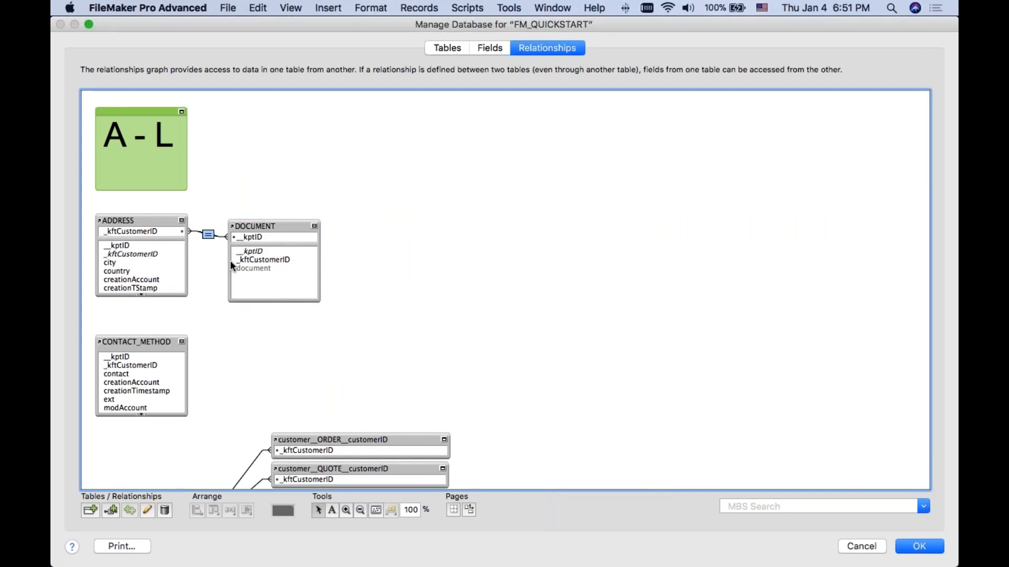
key(Delete)
drag(269, 226, 271, 225)
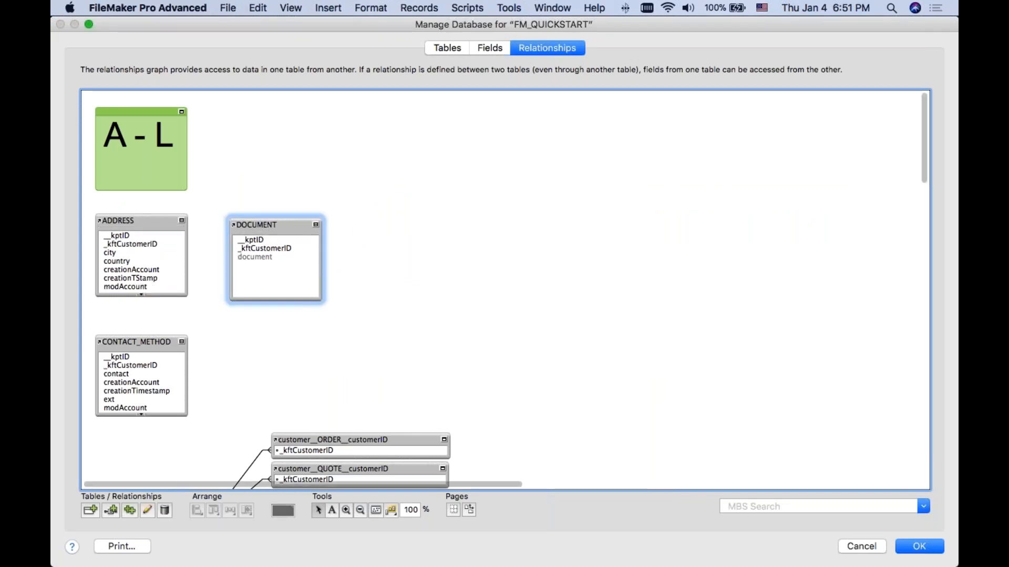
Step: Show an overview of all open windows and desktops
key(ctrl+Up)
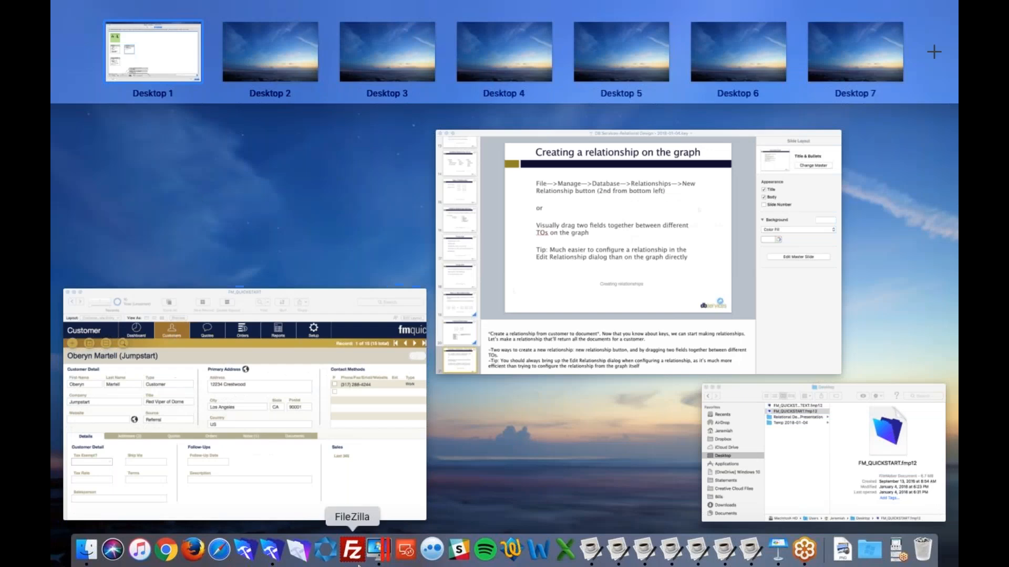